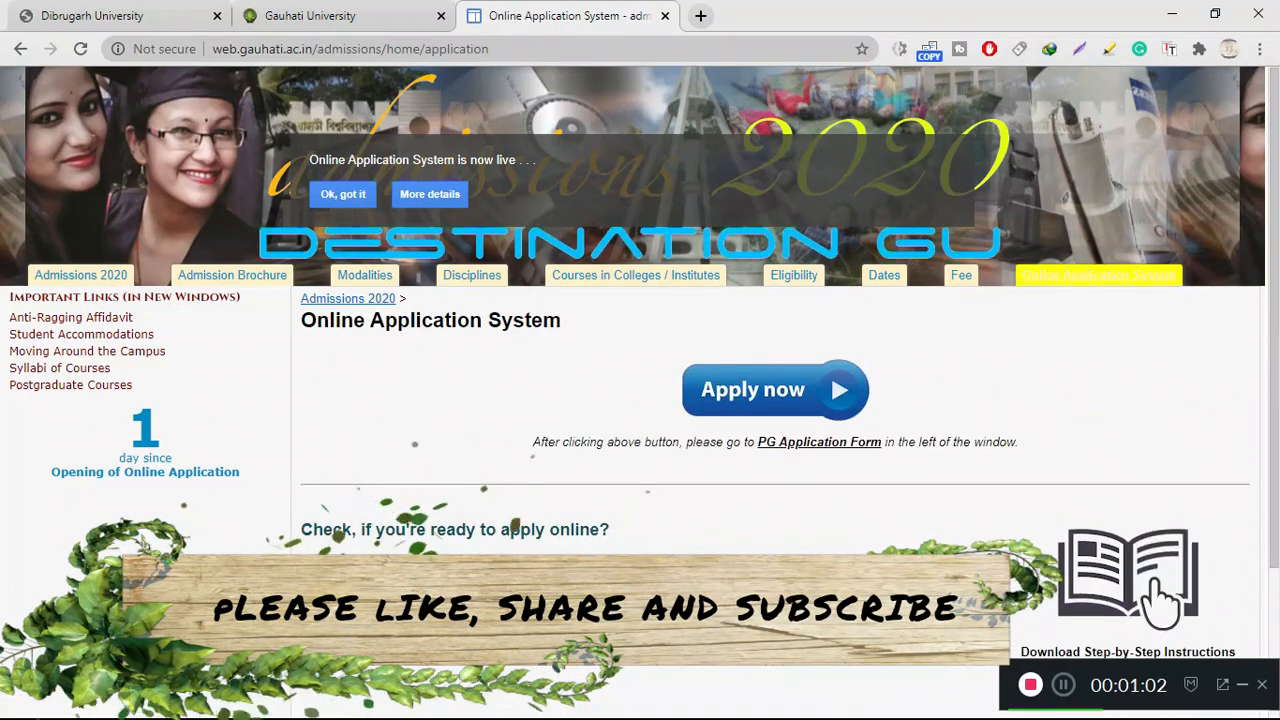
Open the Admissions 2020 Online Application System portal in a new tab
scroll(640, 400, down, 3)
scroll(640, 400, up, 3)
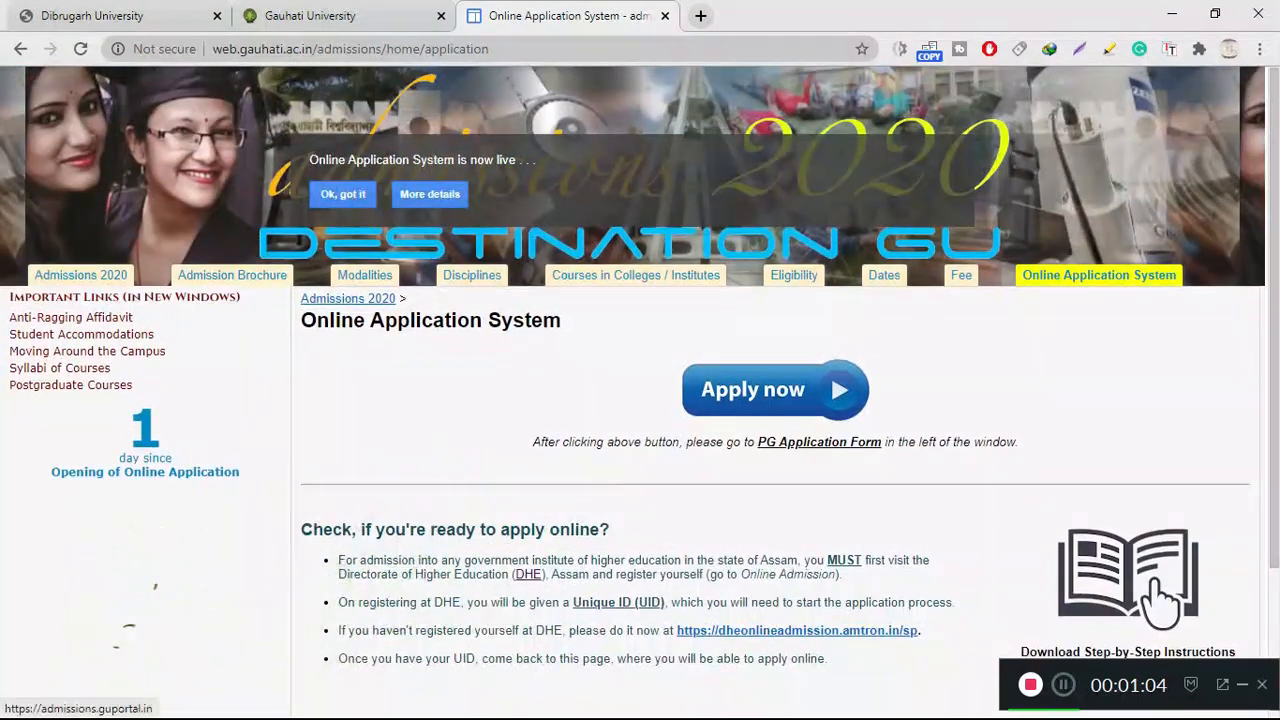
click(775, 389)
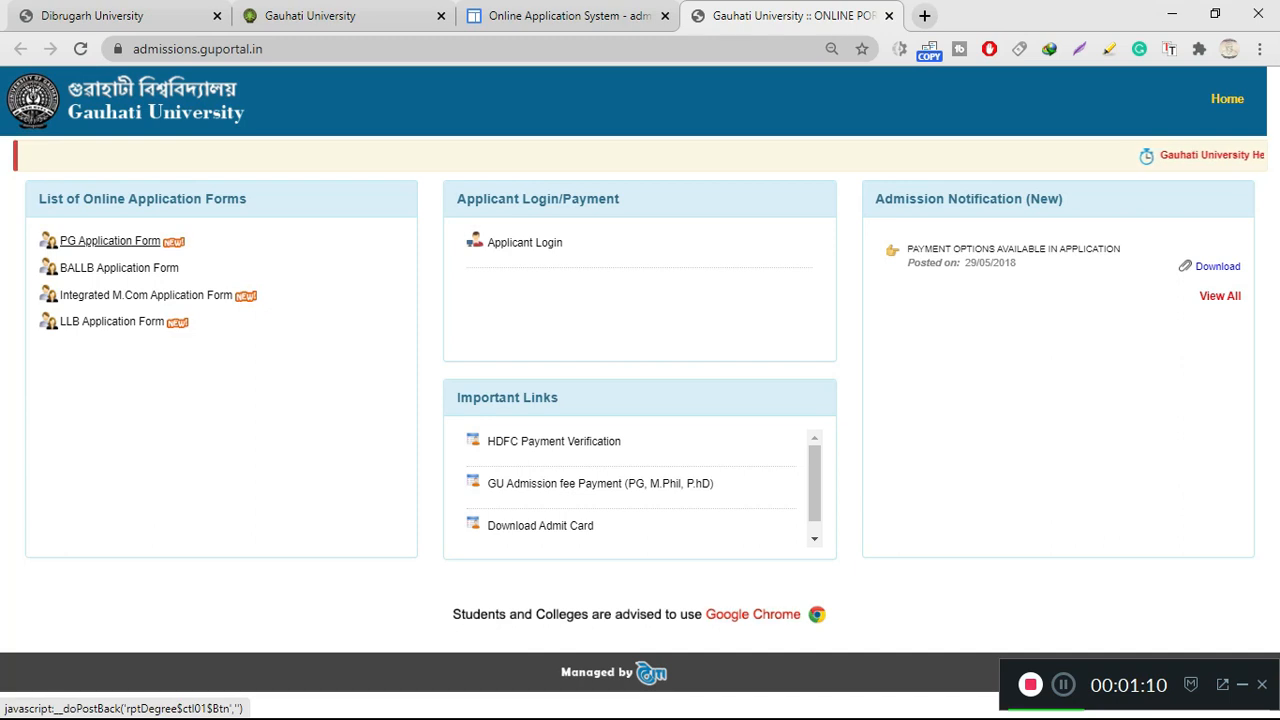
Start the PG Application Form and log in to reach Step 1/5 Personal Information for 2020-2021
click(110, 241)
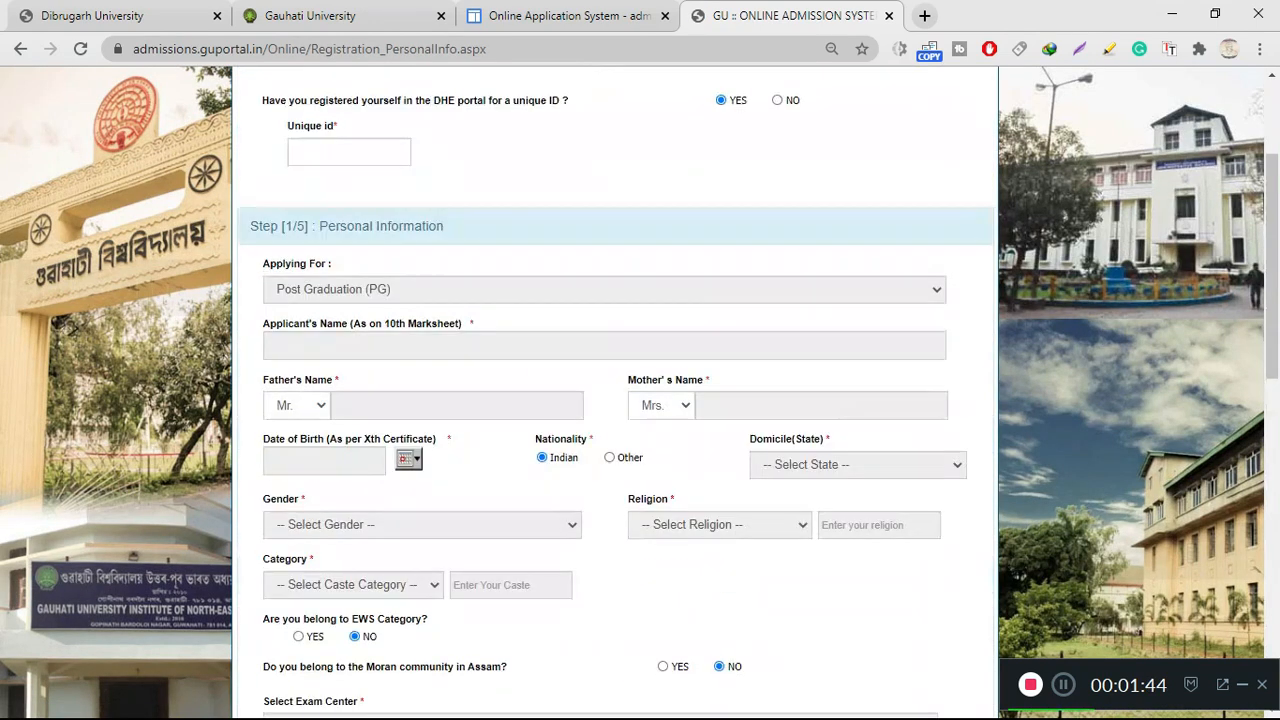
scroll(614, 400, up, 3)
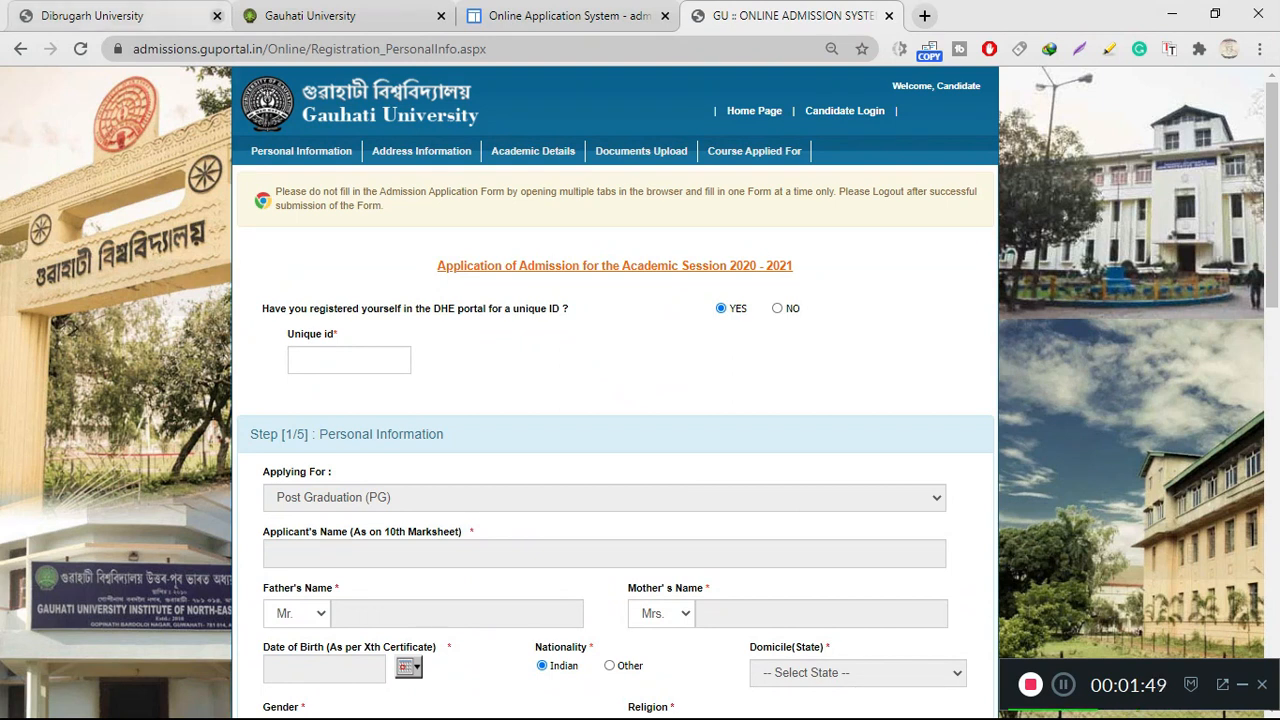
Close the Dibrugarh University and extra Gauhati University tabs, then enter the DHE unique id
click(217, 15)
click(217, 15)
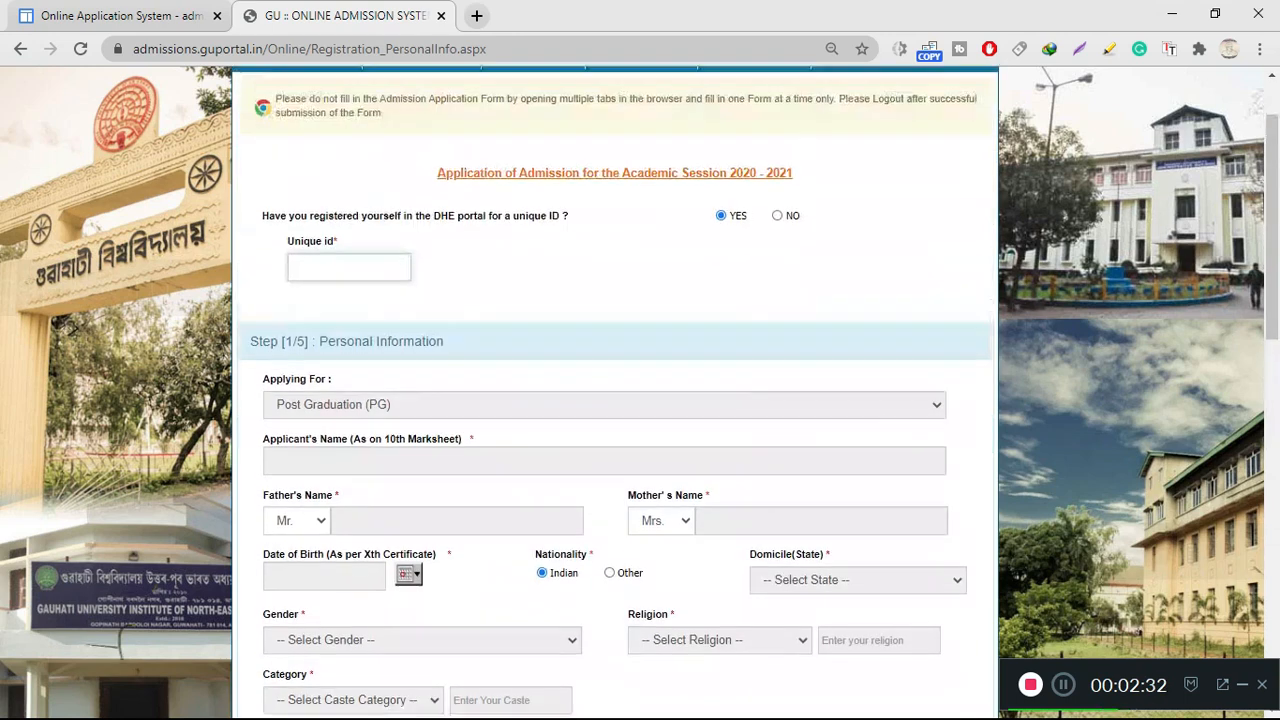
scroll(615, 400, down, 3)
scroll(615, 400, down, 7)
scroll(615, 400, up, 11)
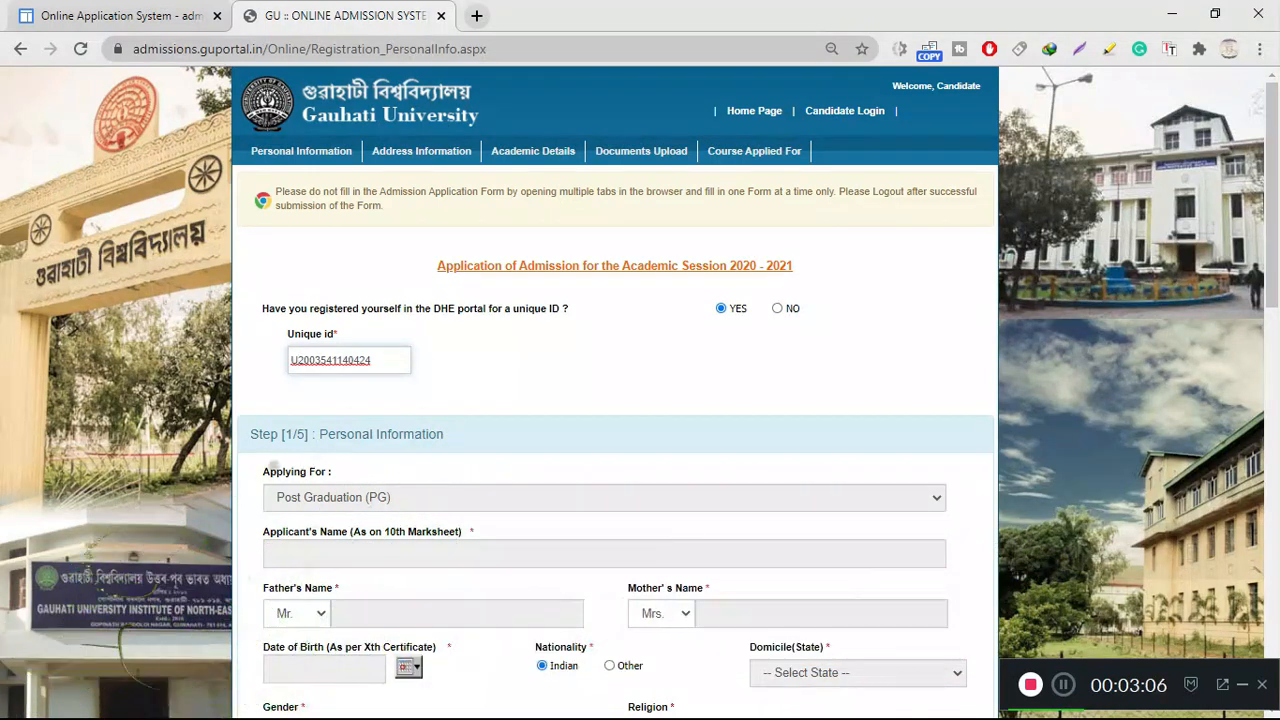
Finish the unique id and answer NO to other regular course, GU Masters and differently abled questions
key(Tab)
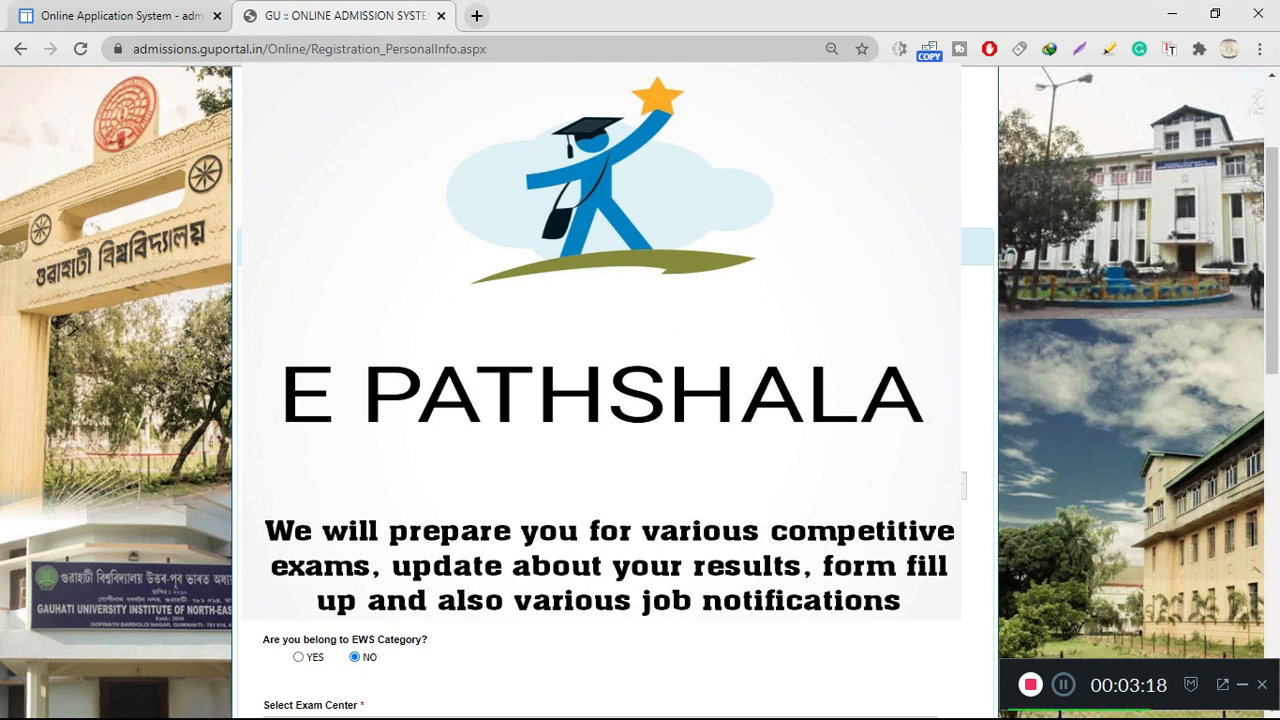
scroll(615, 675, down, 3)
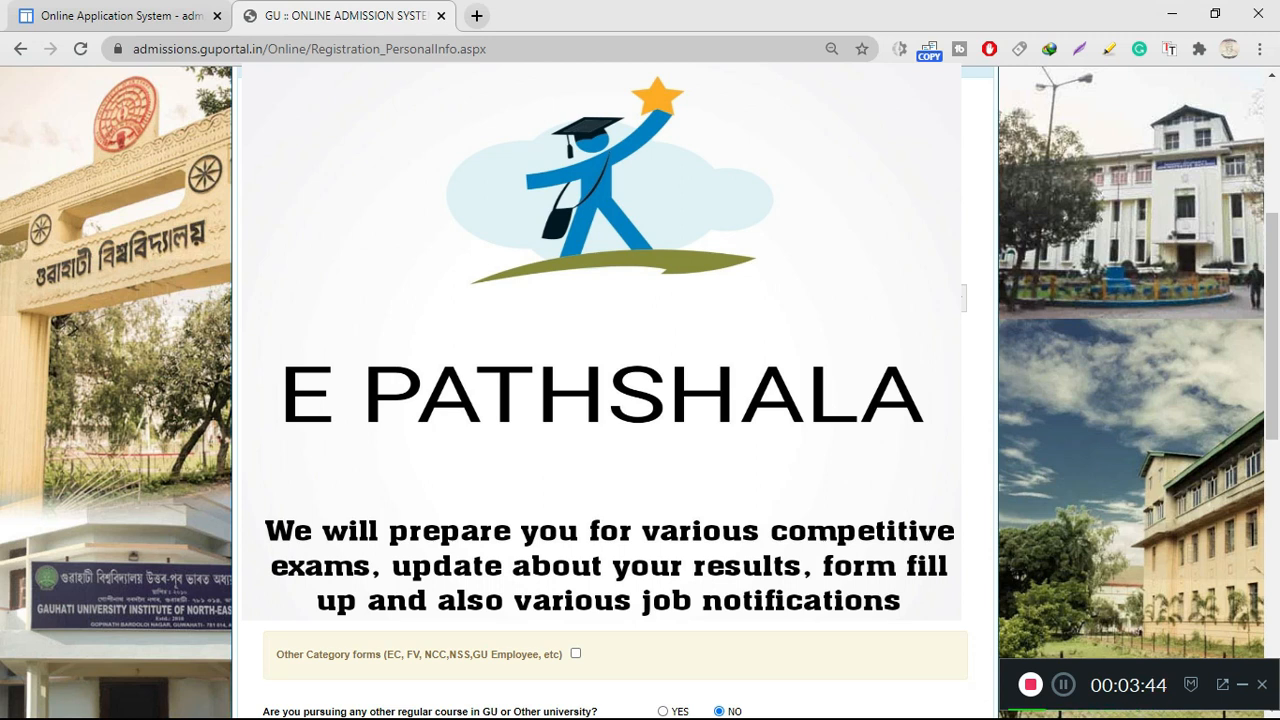
scroll(600, 600, down, 2)
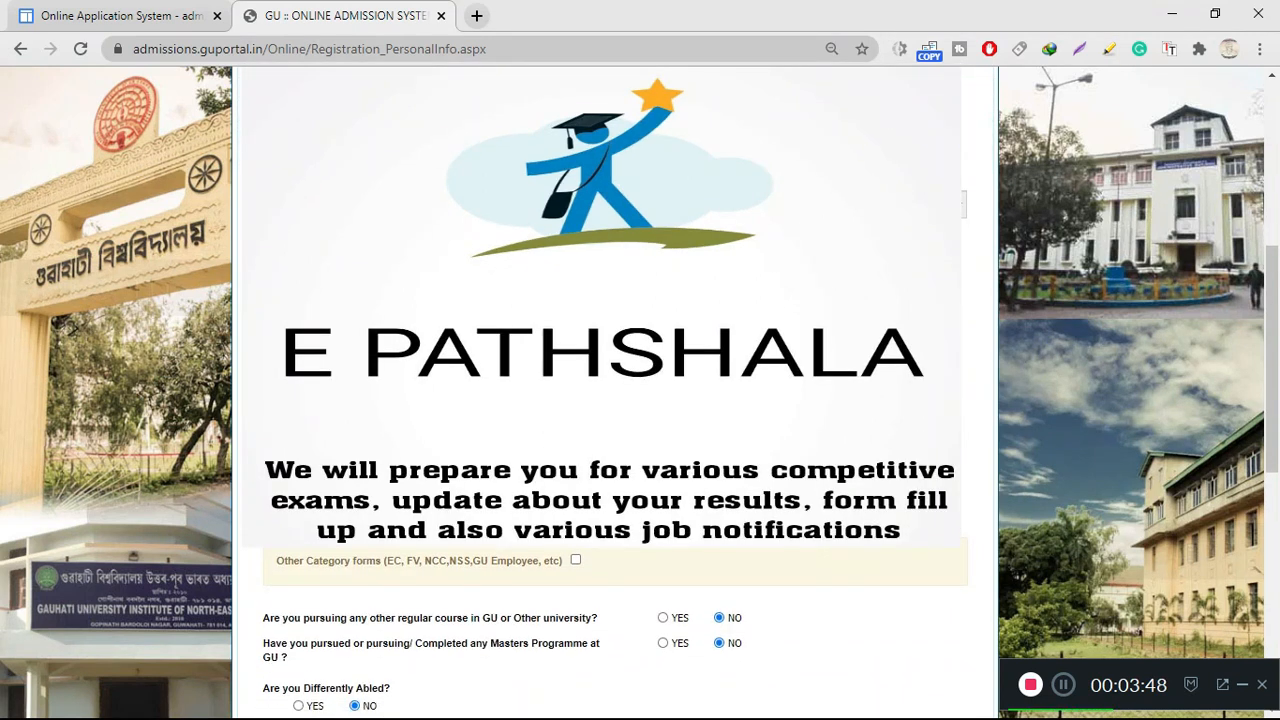
Enter the local guardian's full name and set the relationship to DAUGHTER
scroll(600, 620, up, 3)
scroll(600, 620, down, 1)
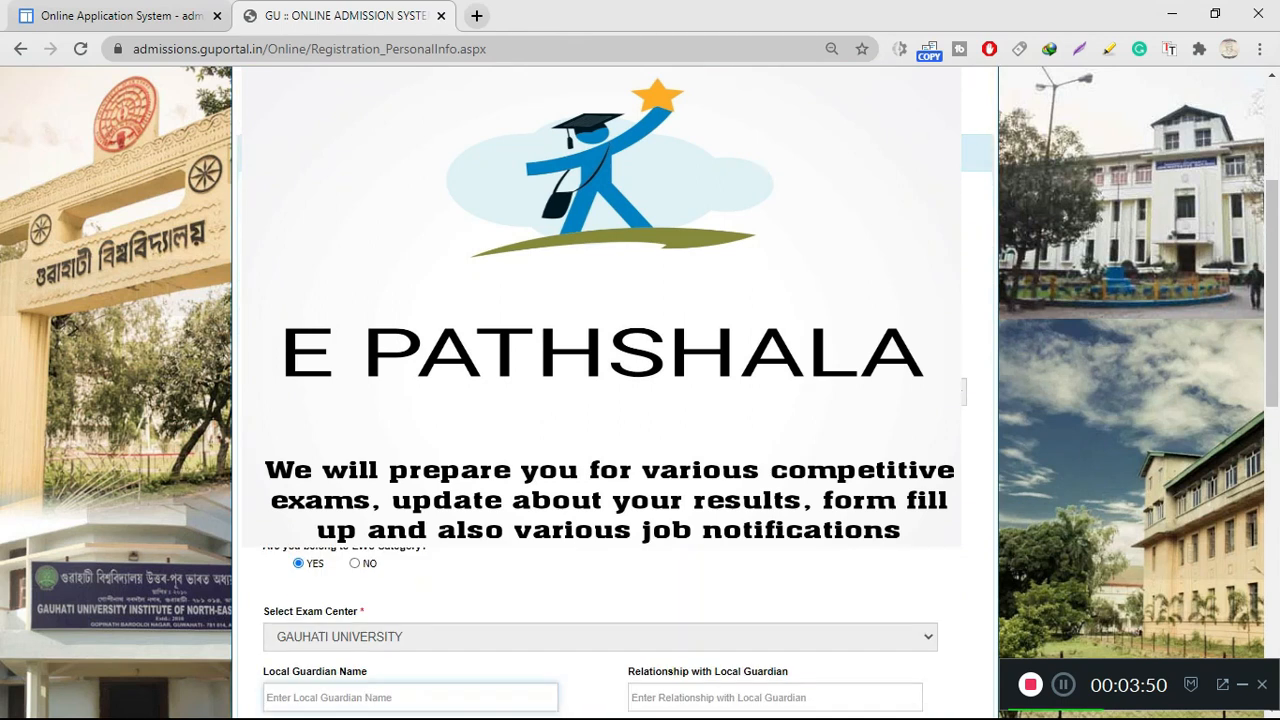
scroll(600, 620, down, 1)
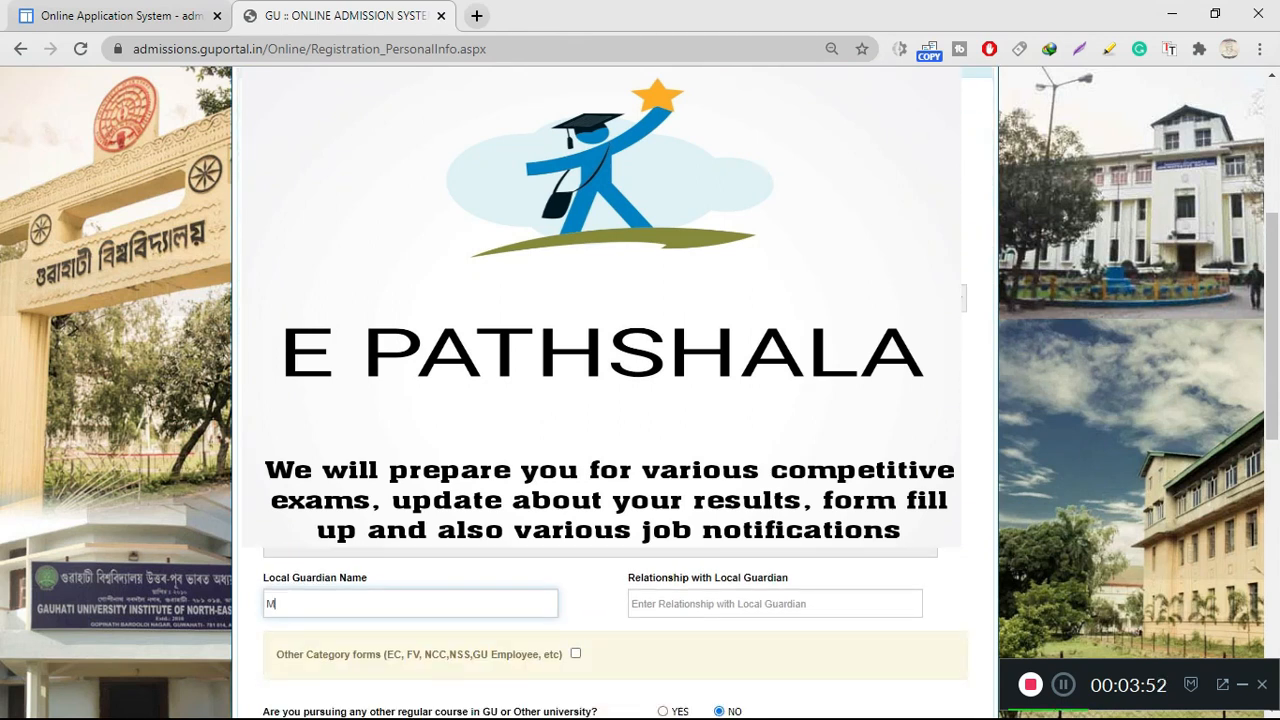
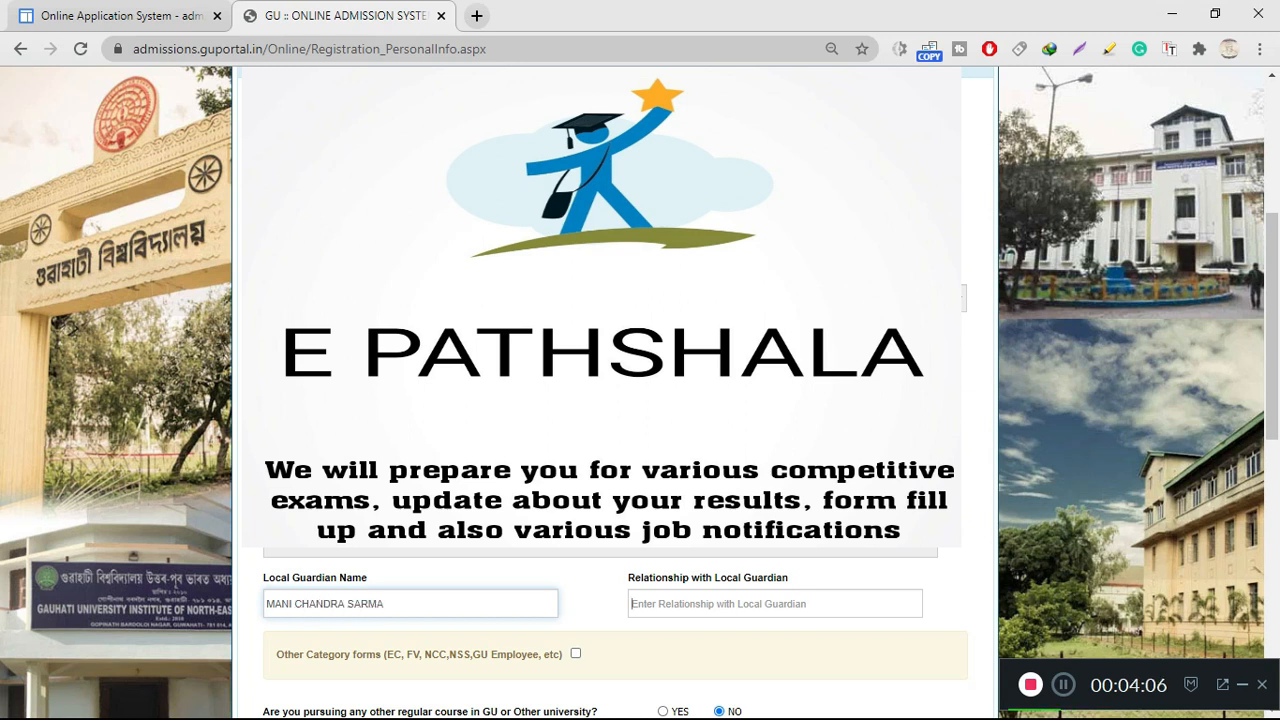
key(Tab)
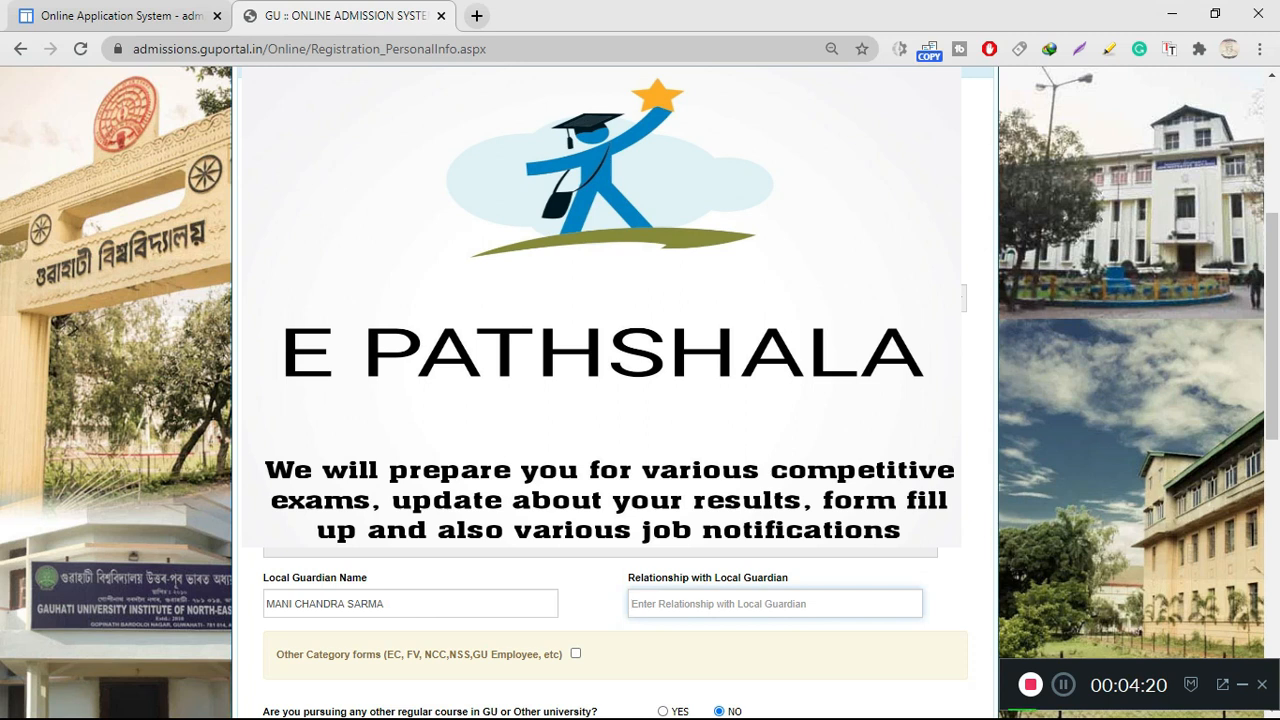
text(DAU)
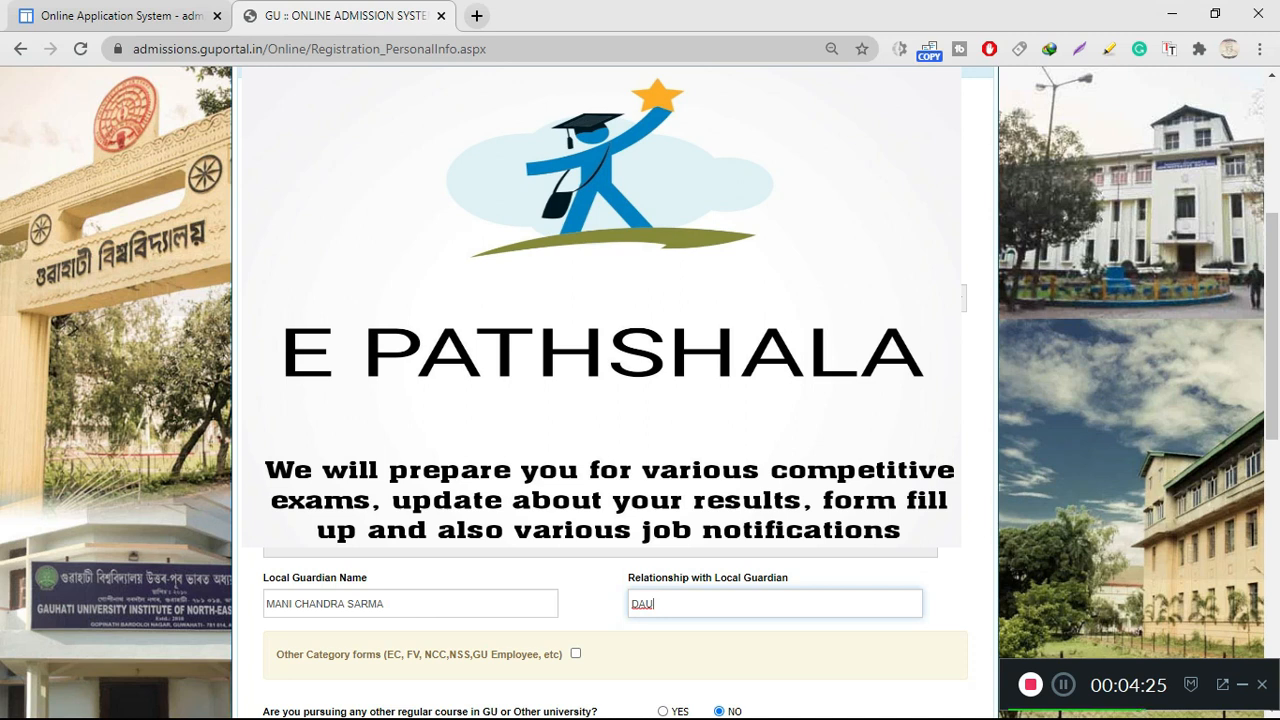
text(GHTER)
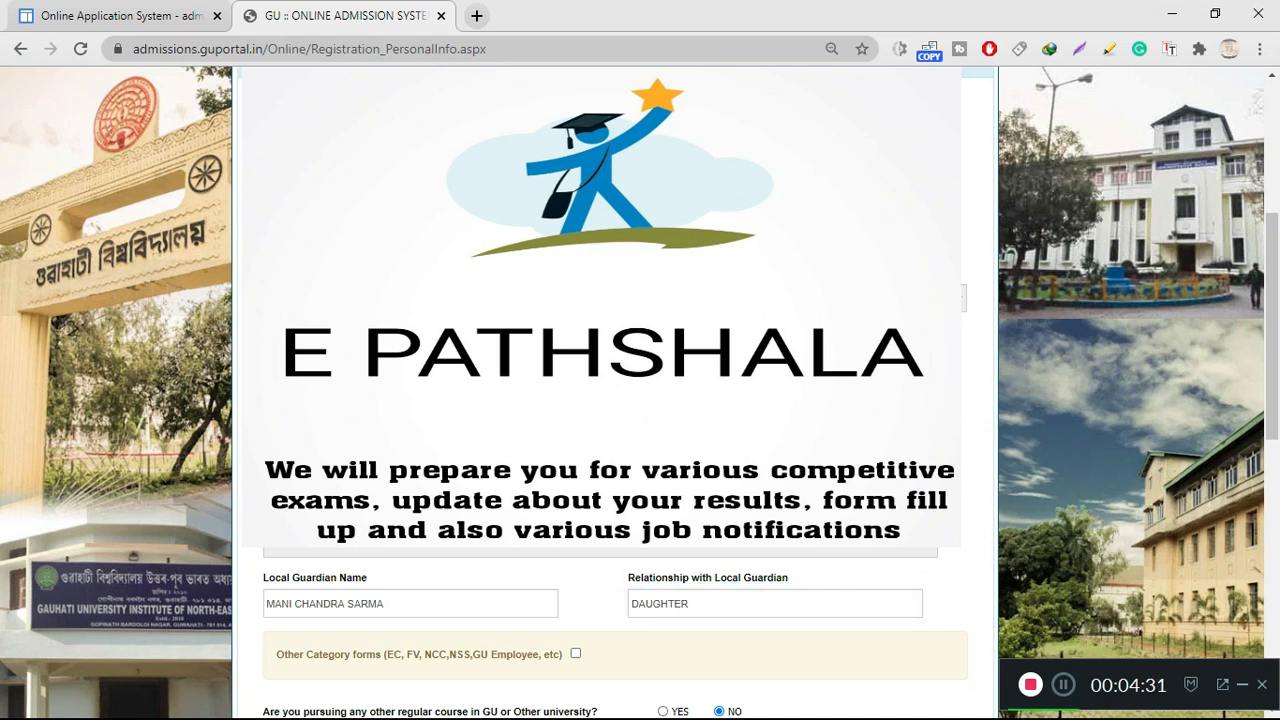
Tick the Other Category forms (EC, FV, NCC, NSS, GU Employee, etc) option
scroll(615, 600, down, 1)
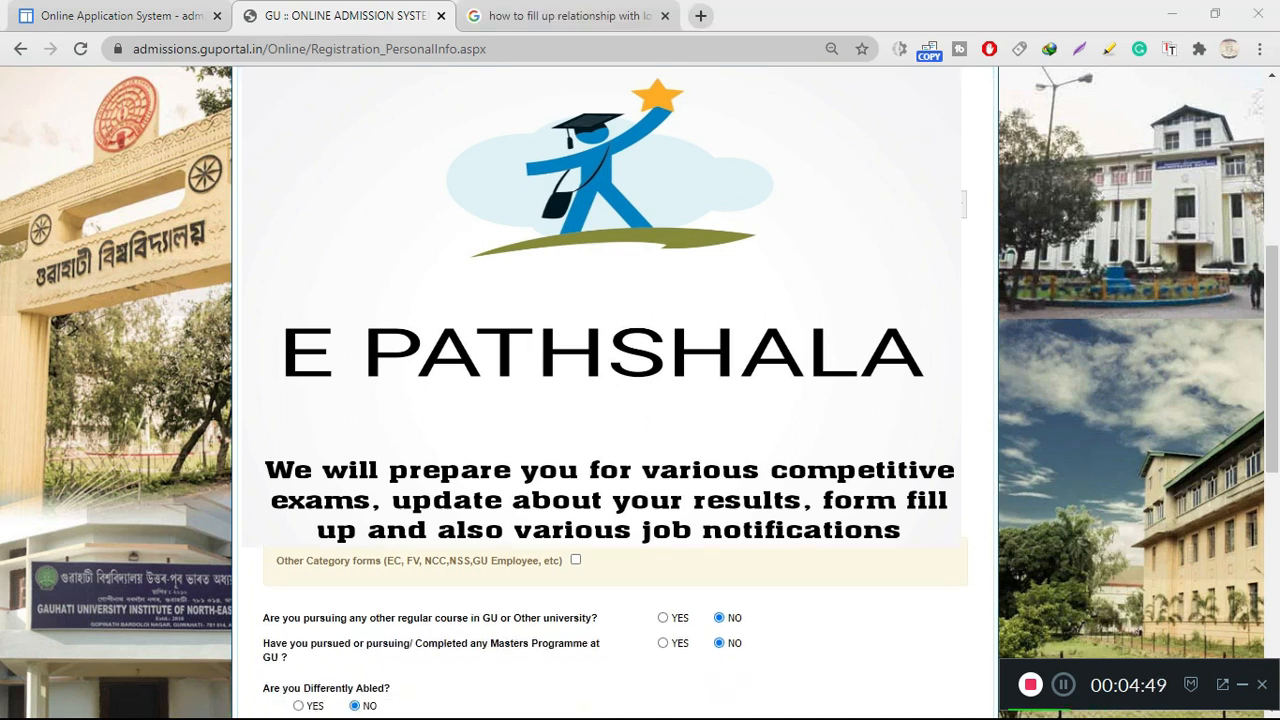
scroll(615, 575, down, 1)
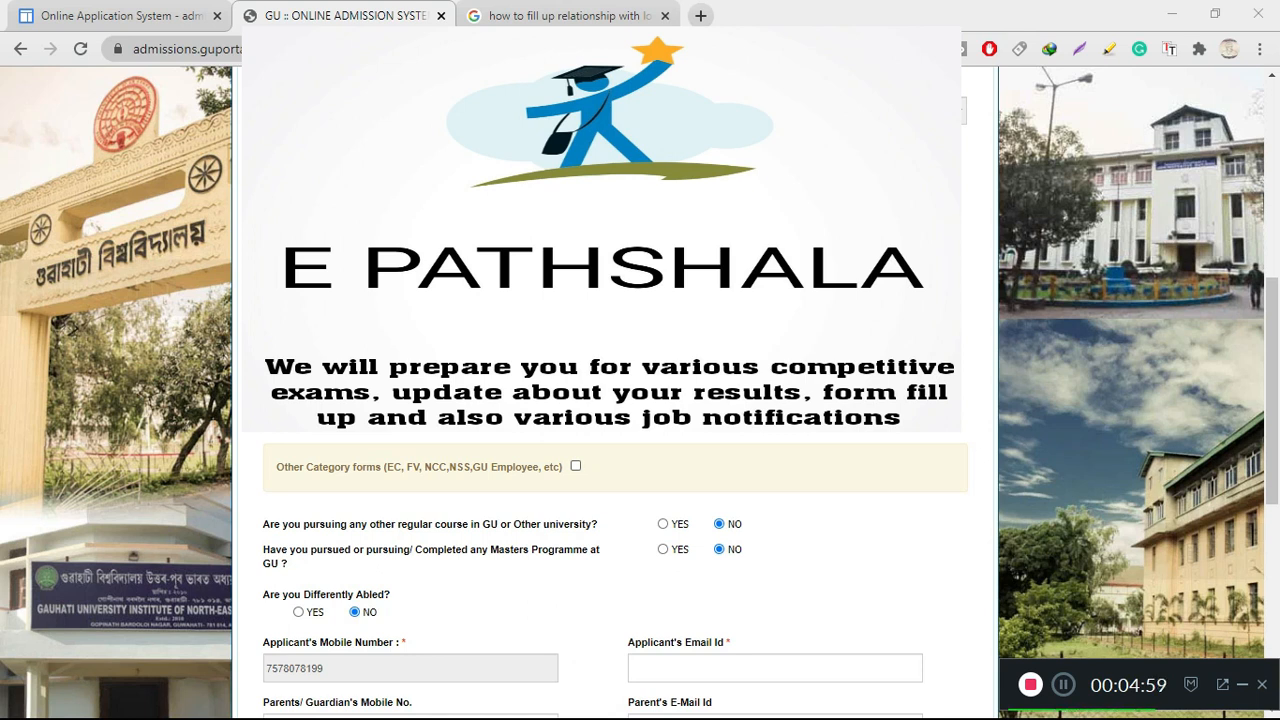
click(576, 466)
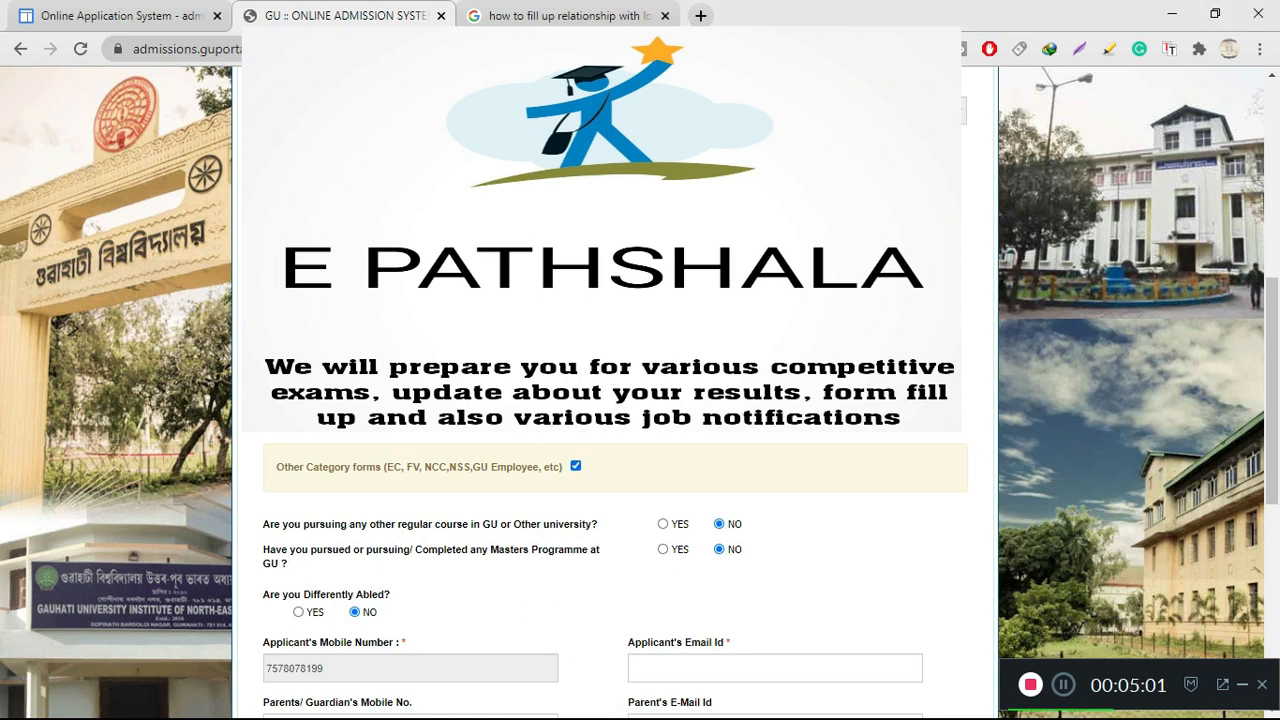
Try the Ex-Employee of Defence Personnel option to see its Download Form link, then clear Other Category forms
scroll(614, 560, down, 2)
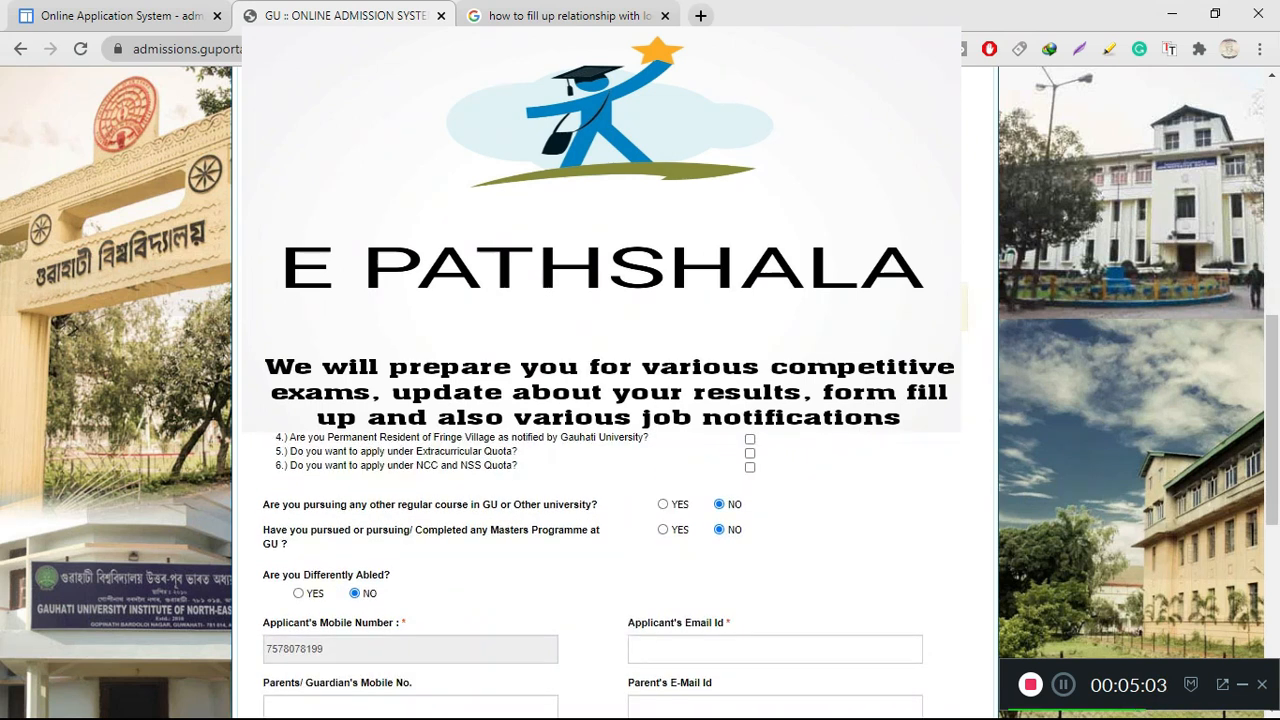
scroll(614, 560, down, 1)
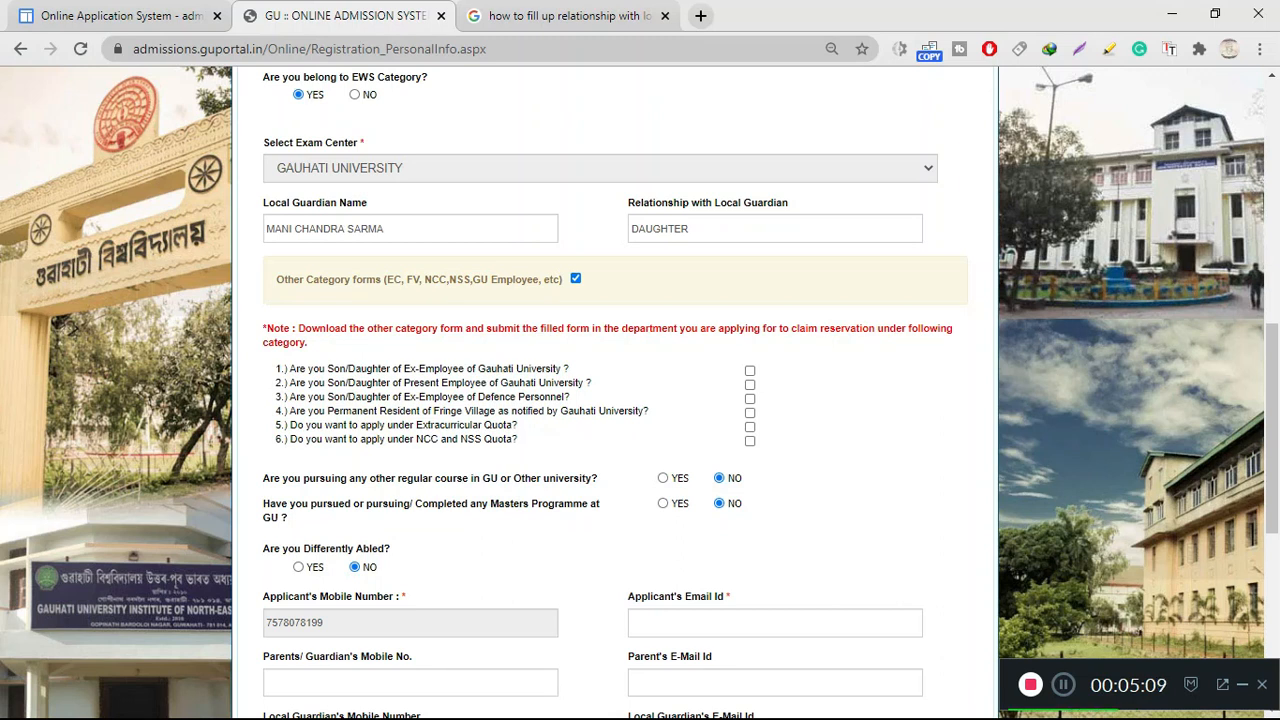
click(750, 398)
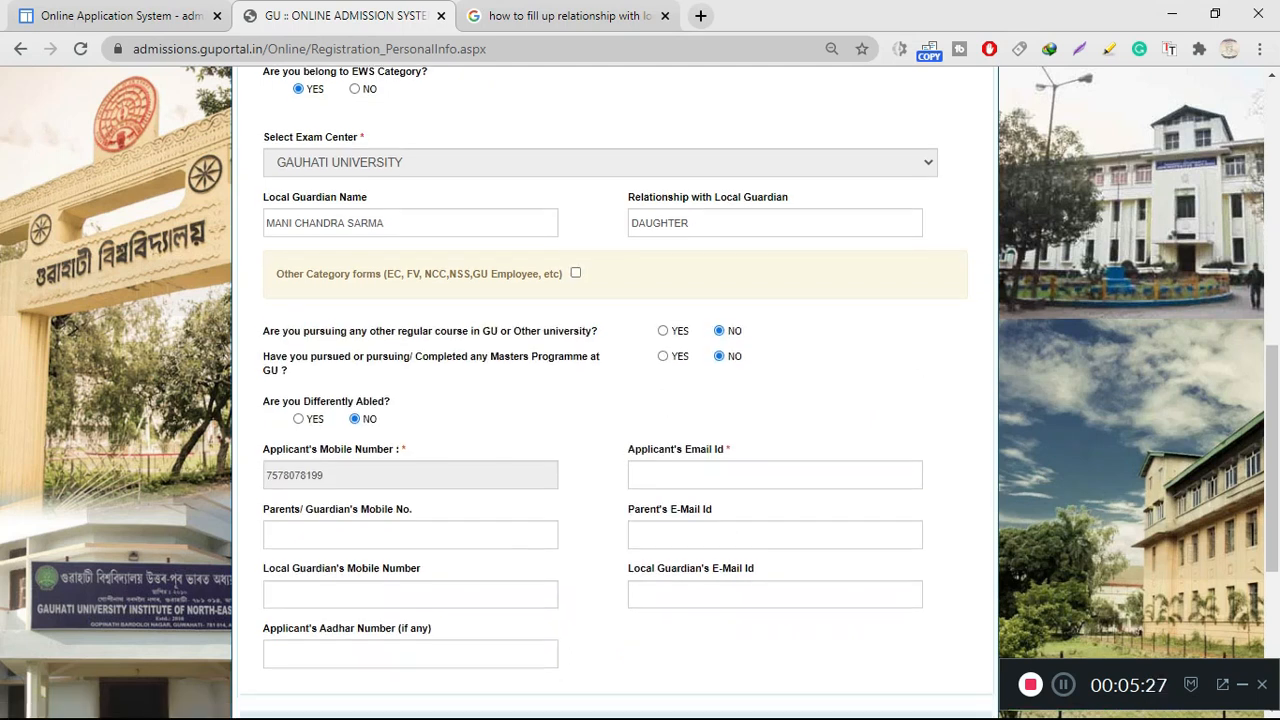
scroll(615, 400, down, 2)
scroll(615, 400, up, 3)
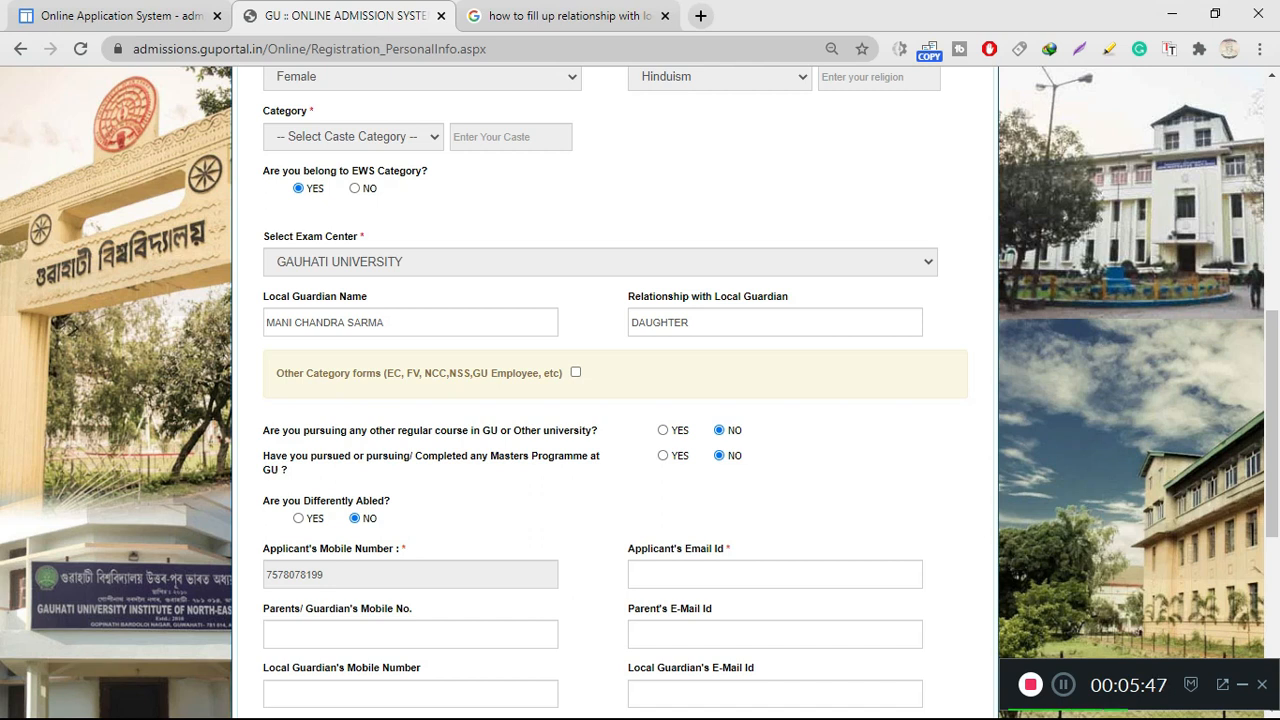
scroll(615, 390, down, 1)
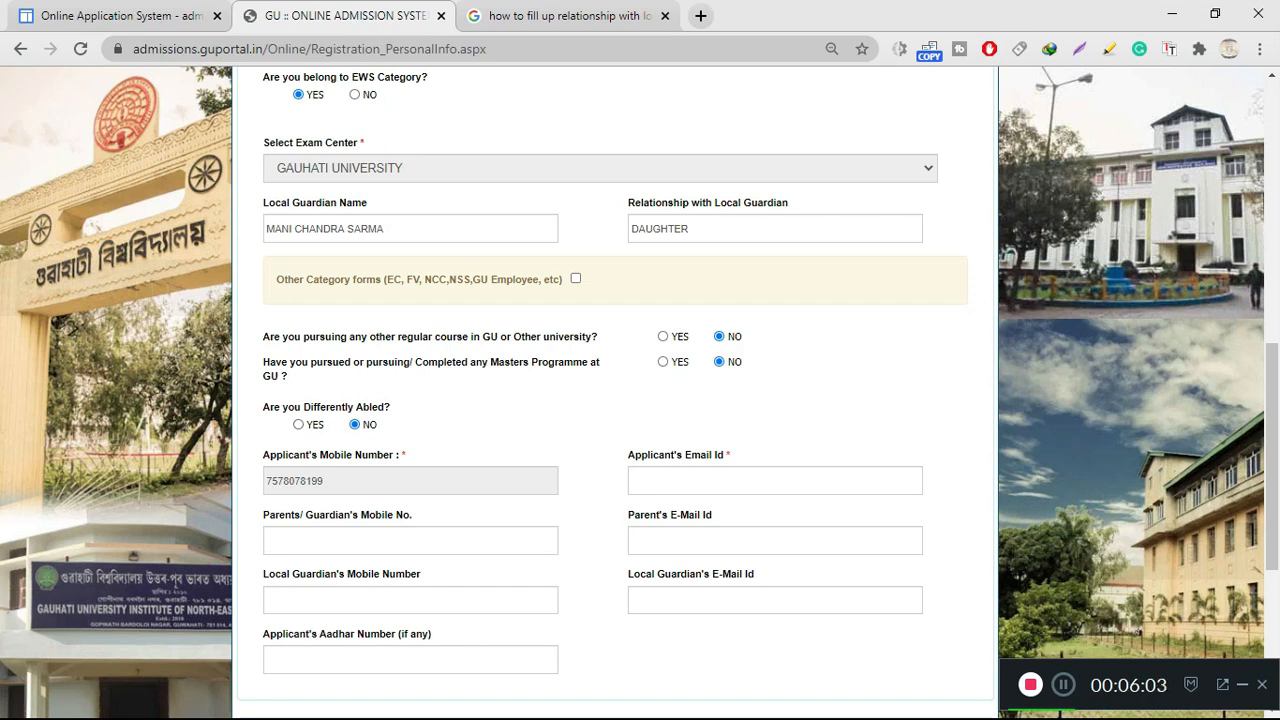
Enter the Class XII and Class X roll numbers, marksheet serial number and passing year 2015
scroll(303, 481, up, 8)
scroll(328, 481, down, 9)
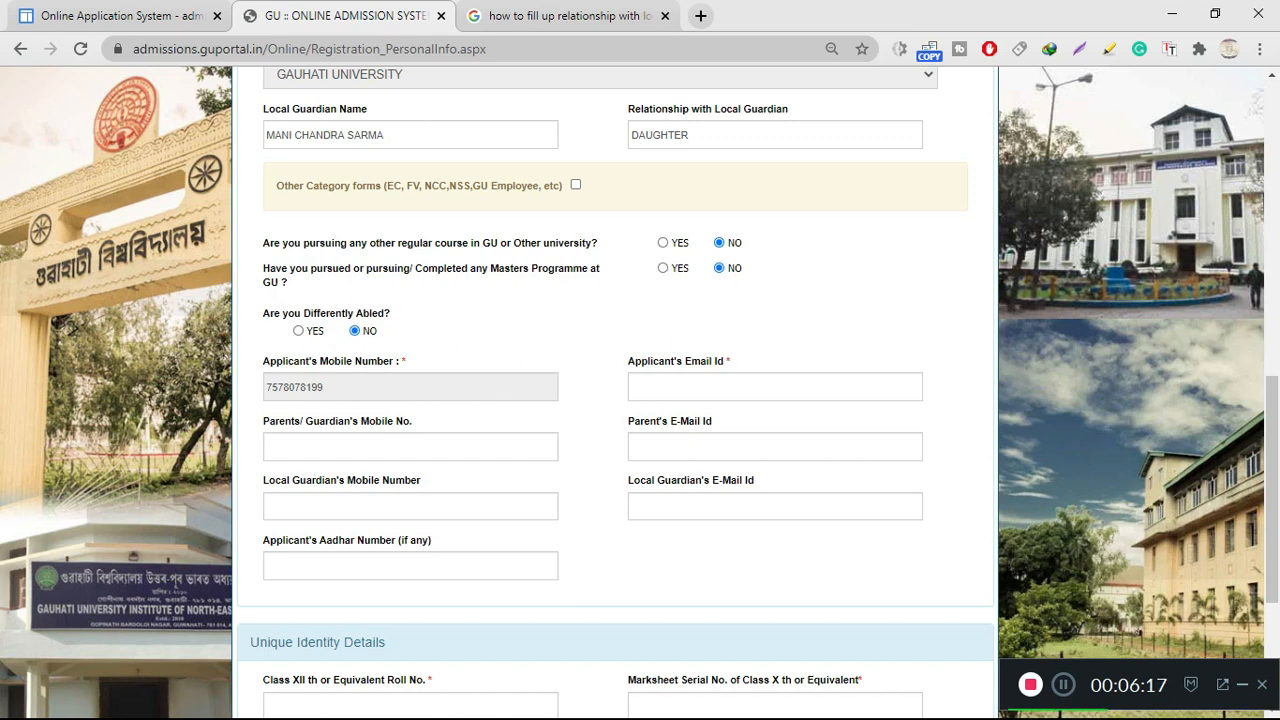
scroll(615, 400, up, 1)
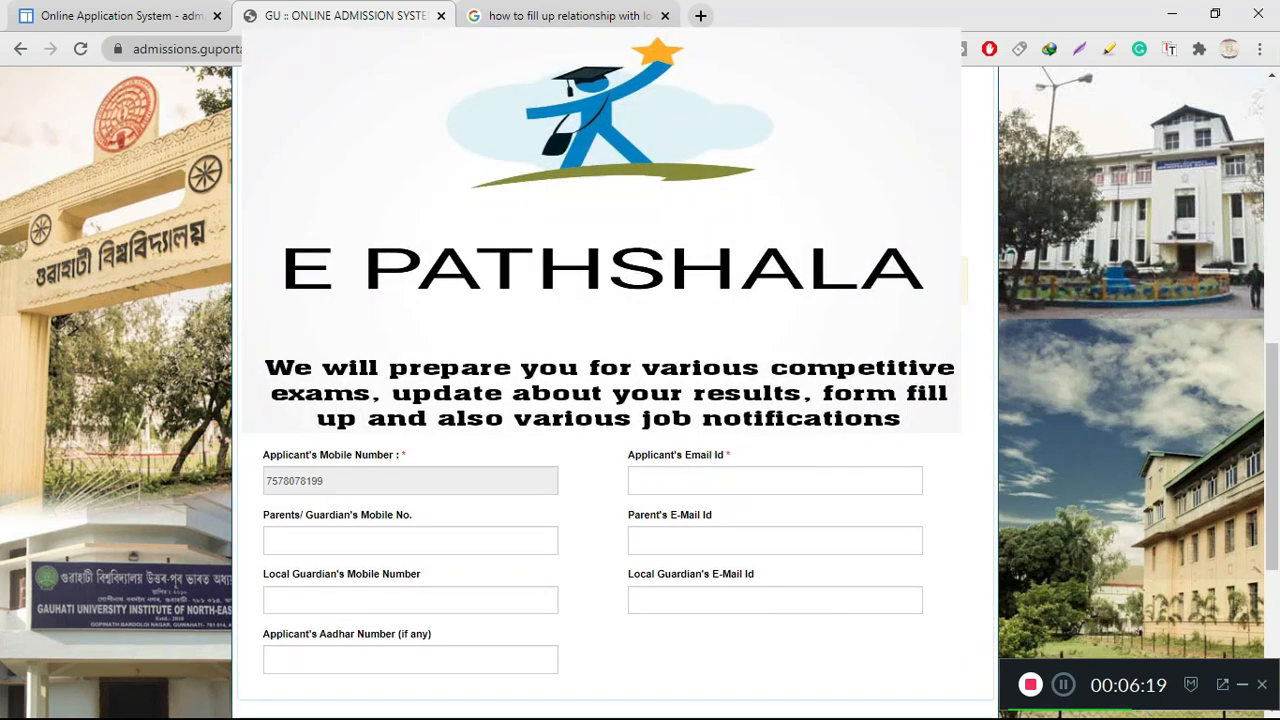
scroll(615, 580, down, 2)
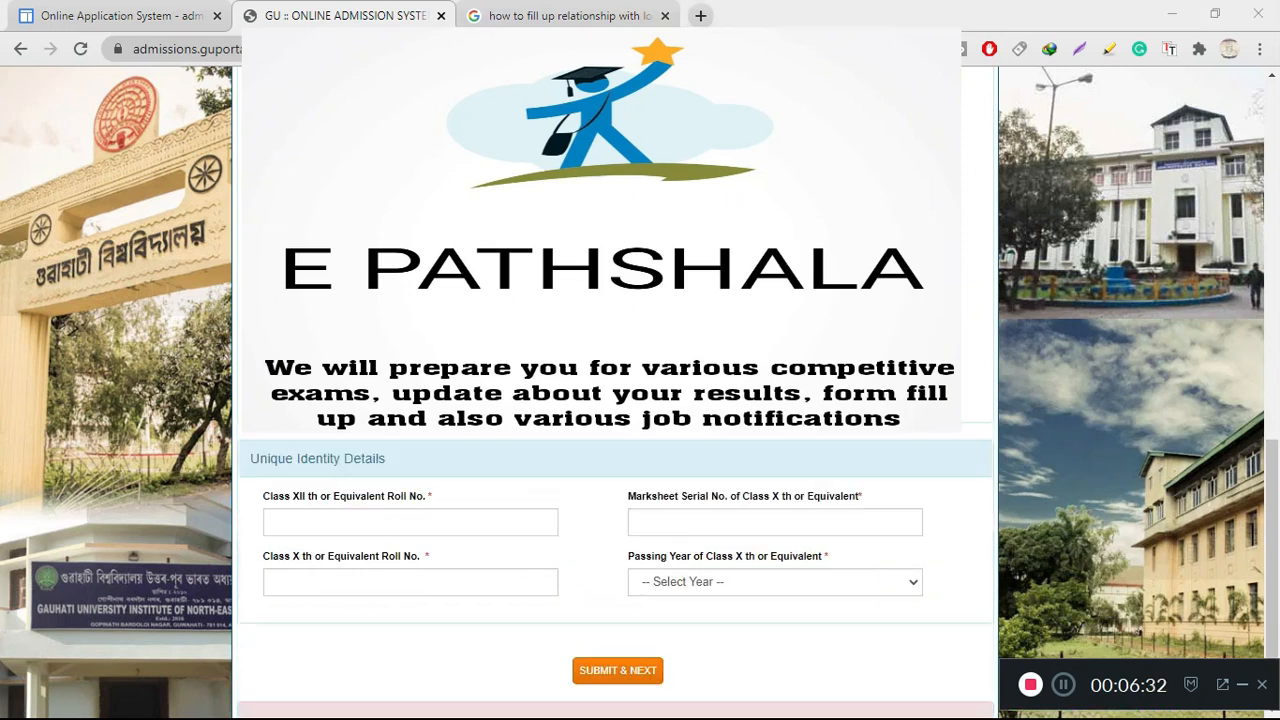
scroll(615, 500, down, 1)
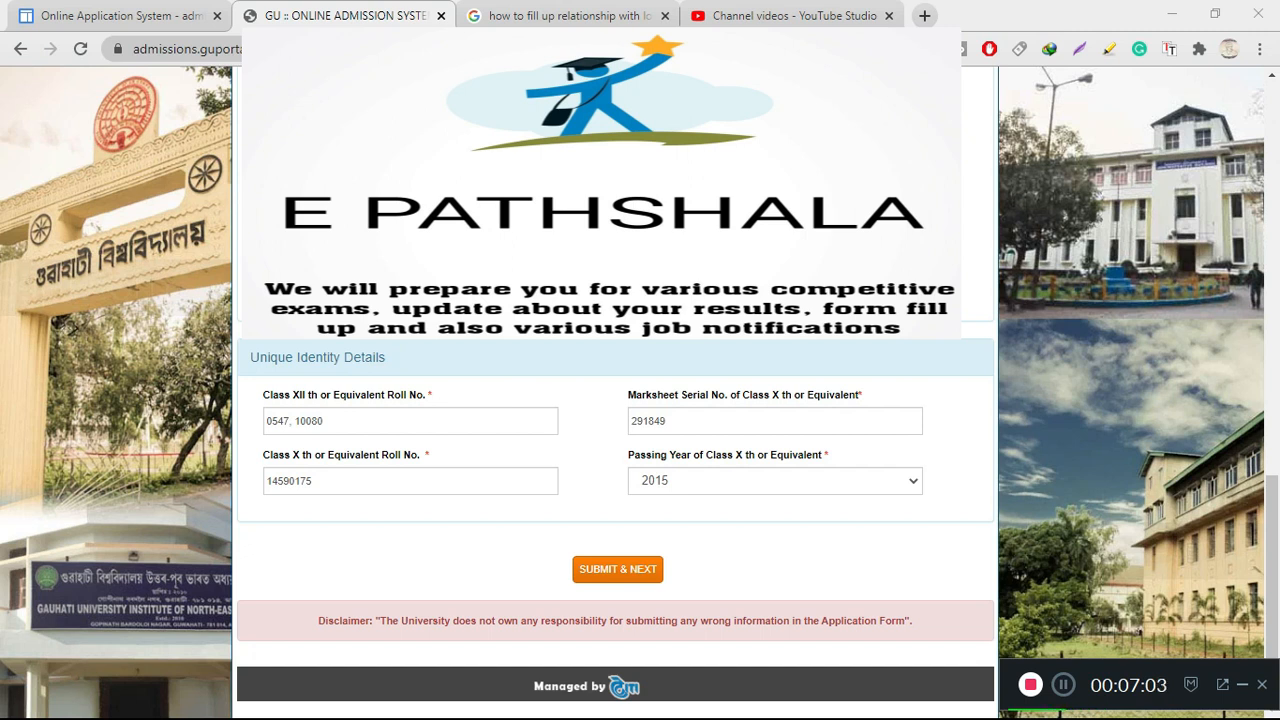
Submit the personal information and continue to Step 2/5 Address Information
scroll(615, 500, up, 10)
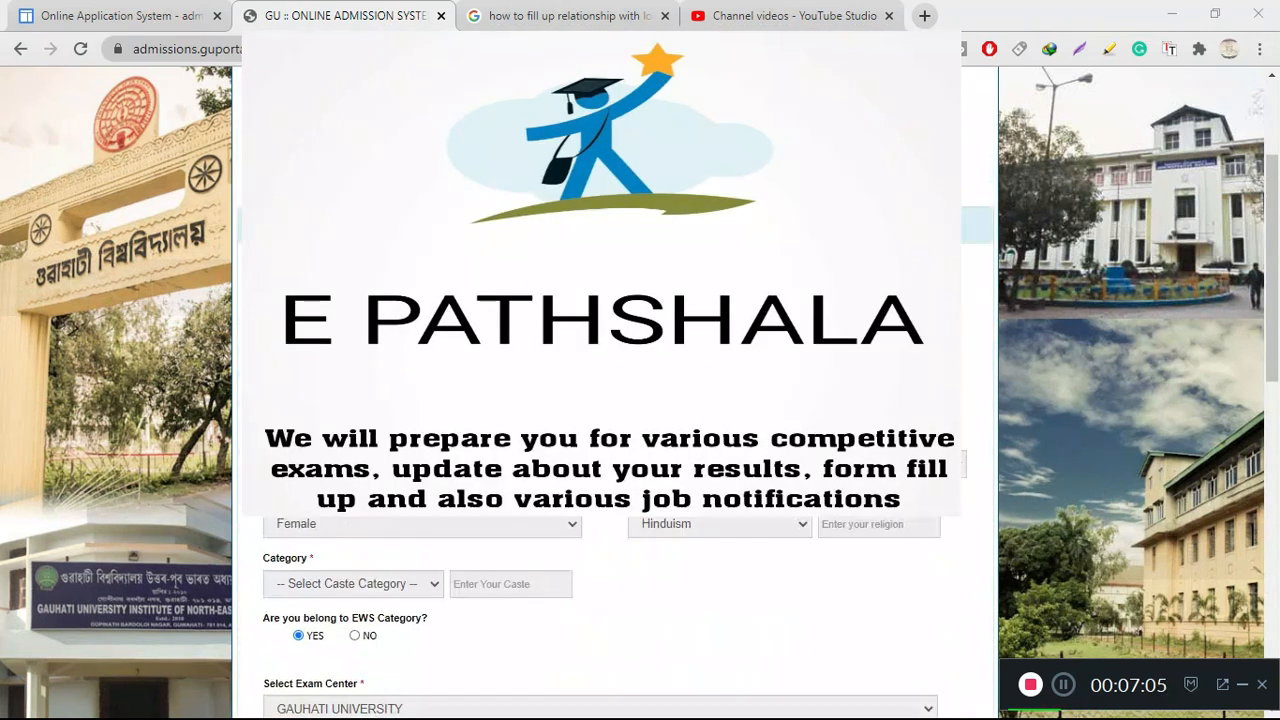
scroll(615, 600, up, 1)
scroll(615, 600, down, 10)
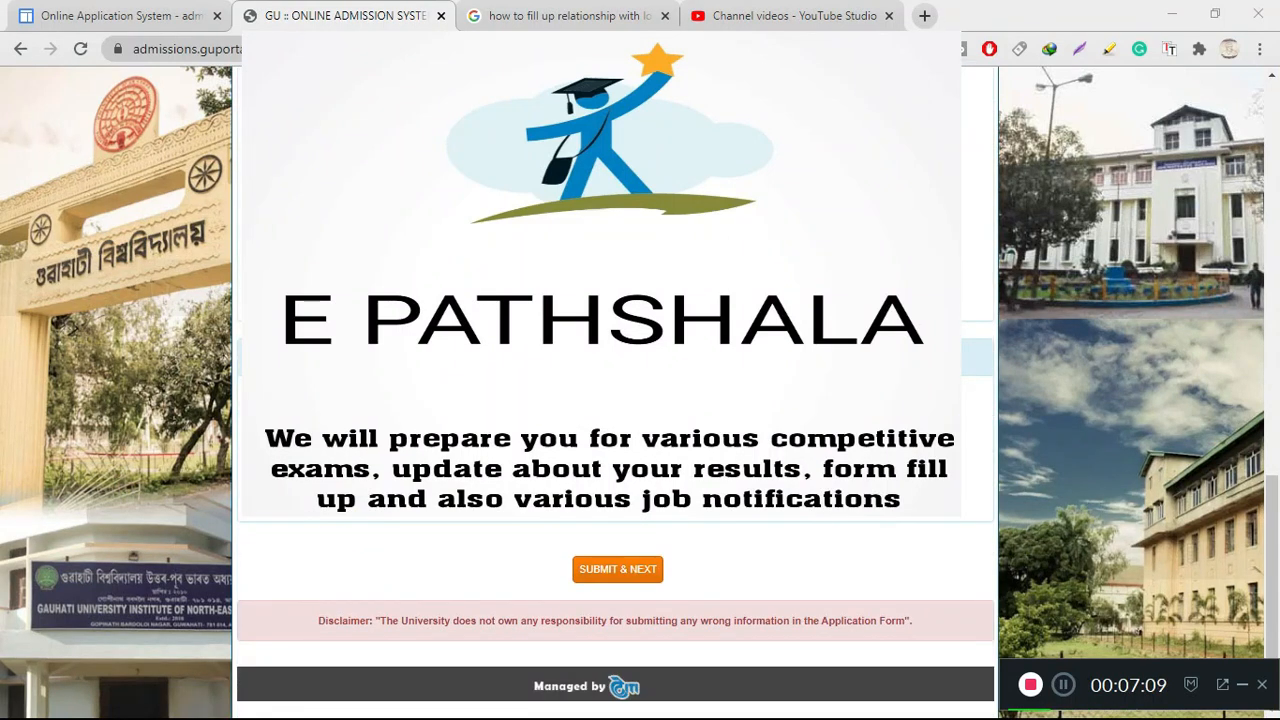
click(617, 569)
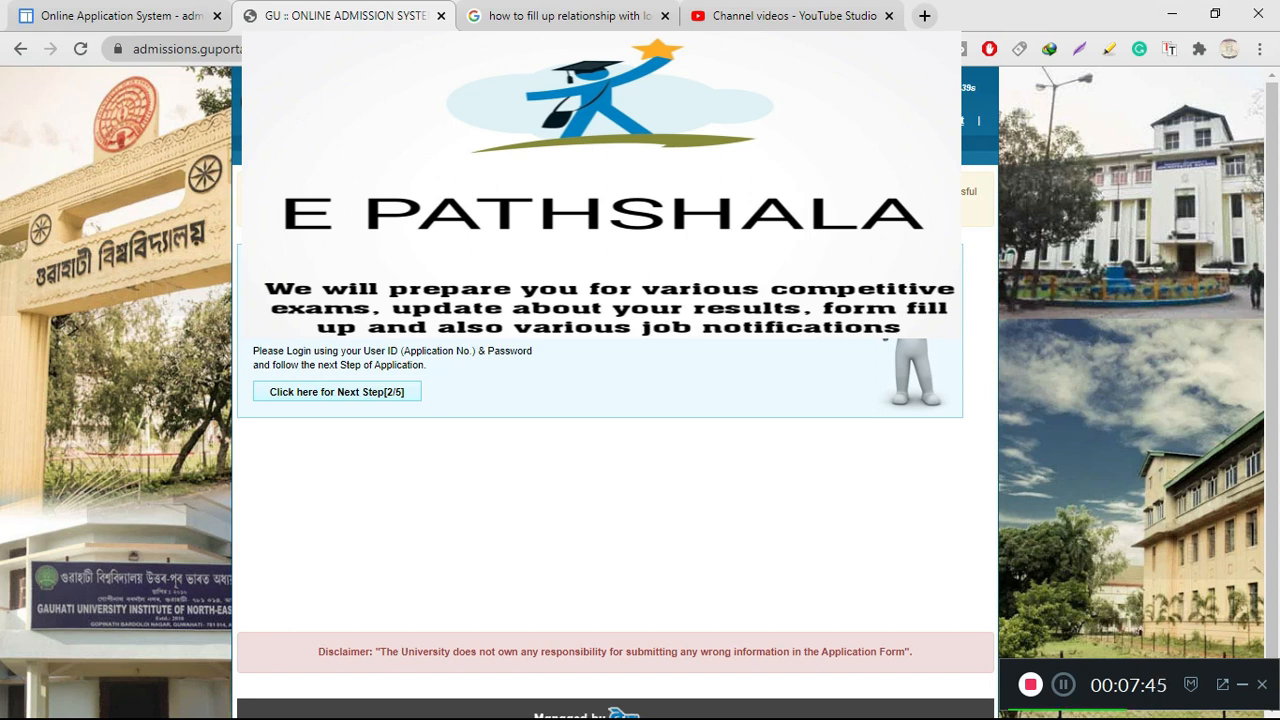
click(337, 392)
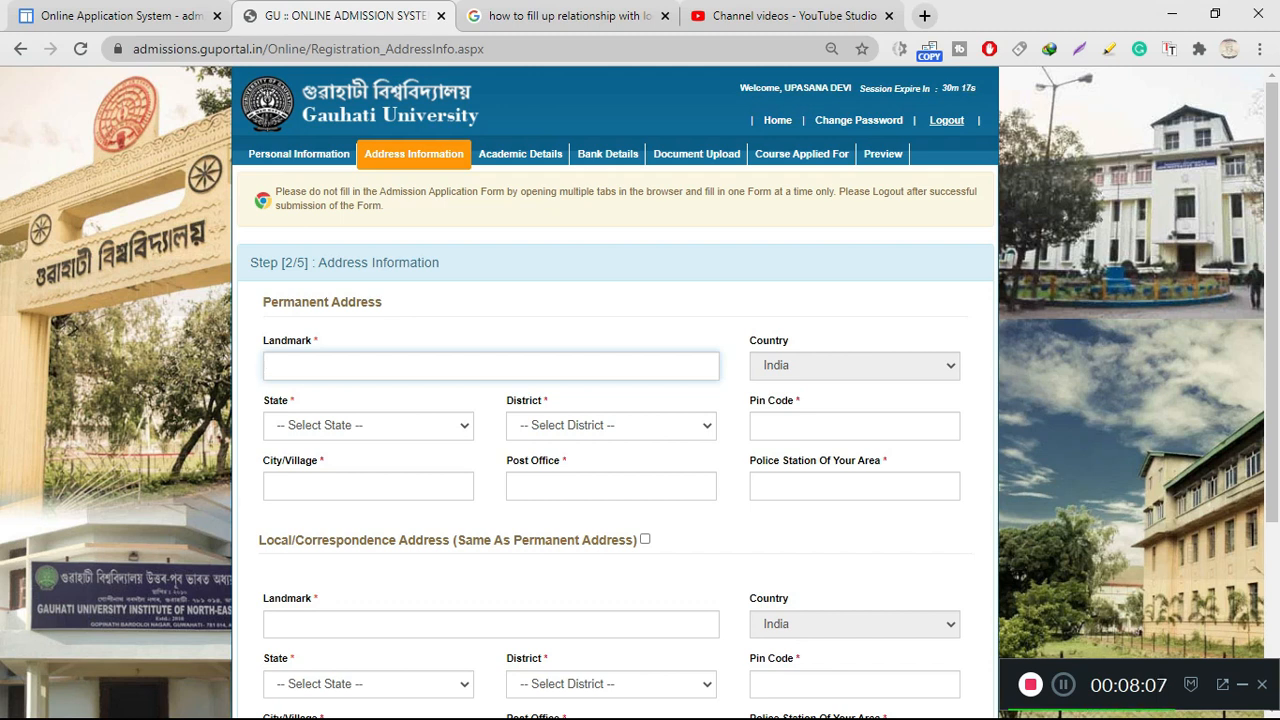
Fill in all Permanent Address fields and mark correspondence address Same As Permanent Address
scroll(615, 400, down, 2)
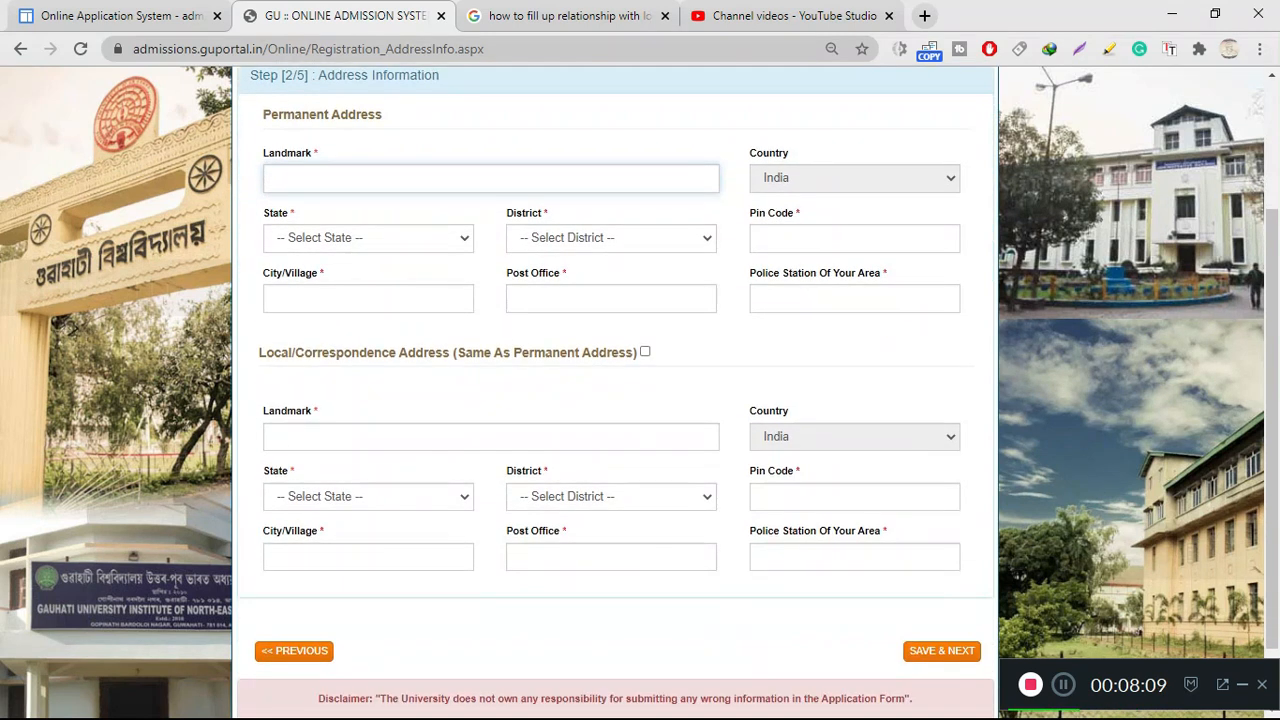
scroll(615, 400, up, 2)
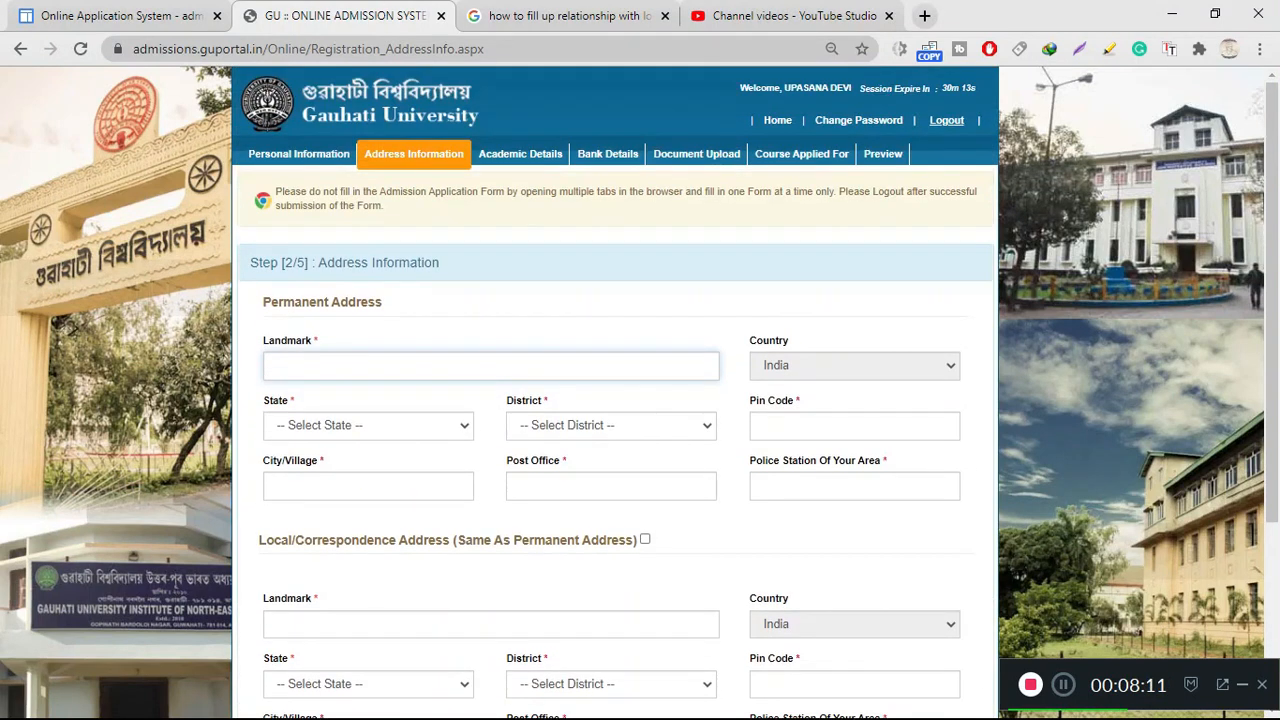
scroll(615, 400, down, 1)
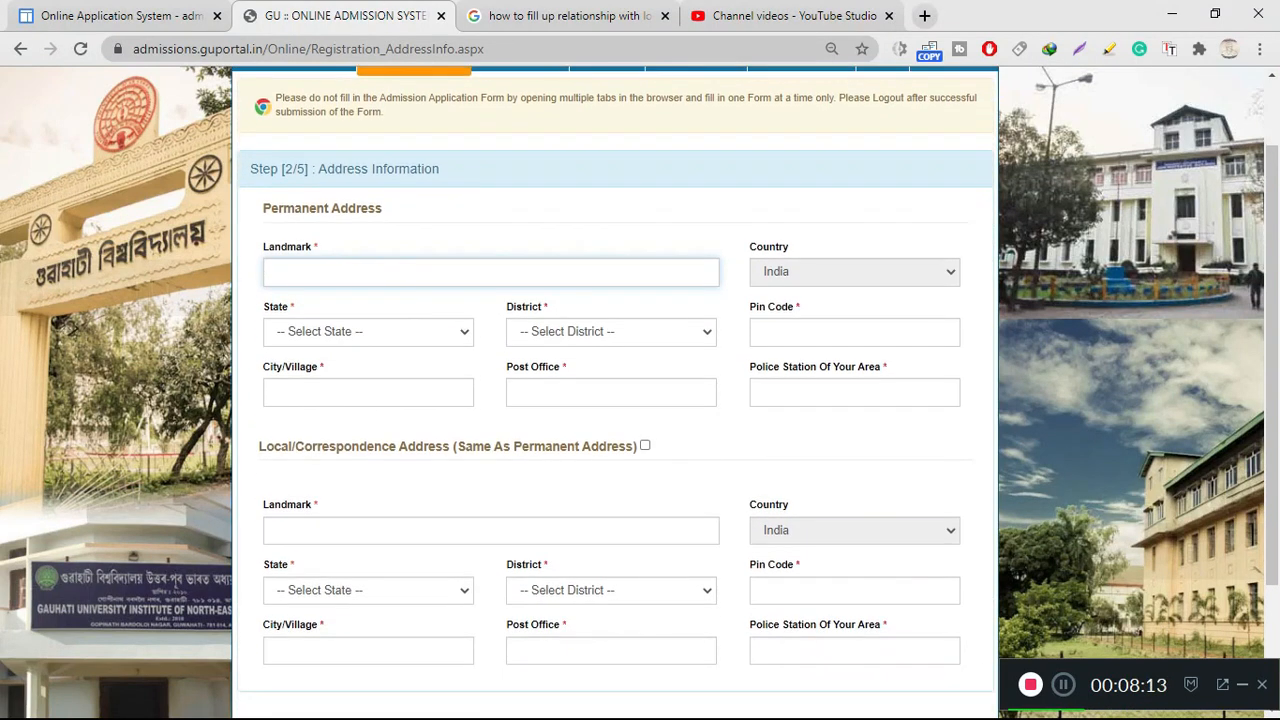
scroll(615, 400, down, 1)
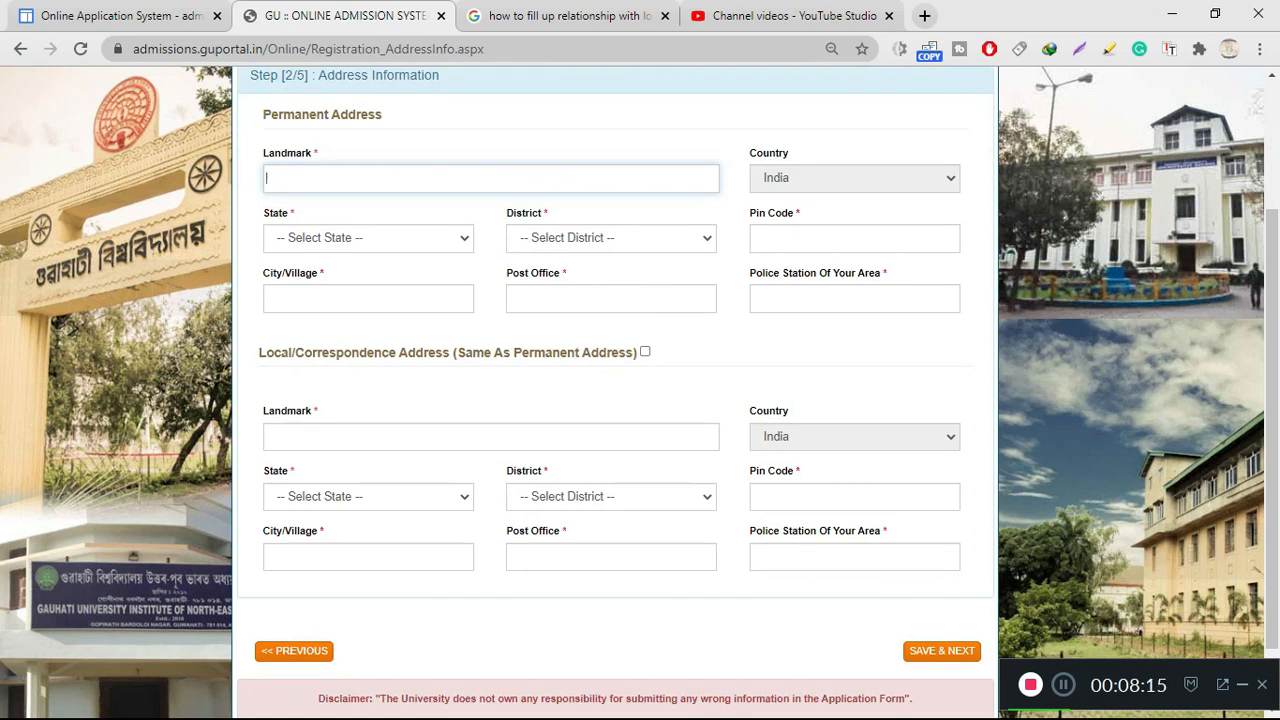
scroll(615, 400, up, 2)
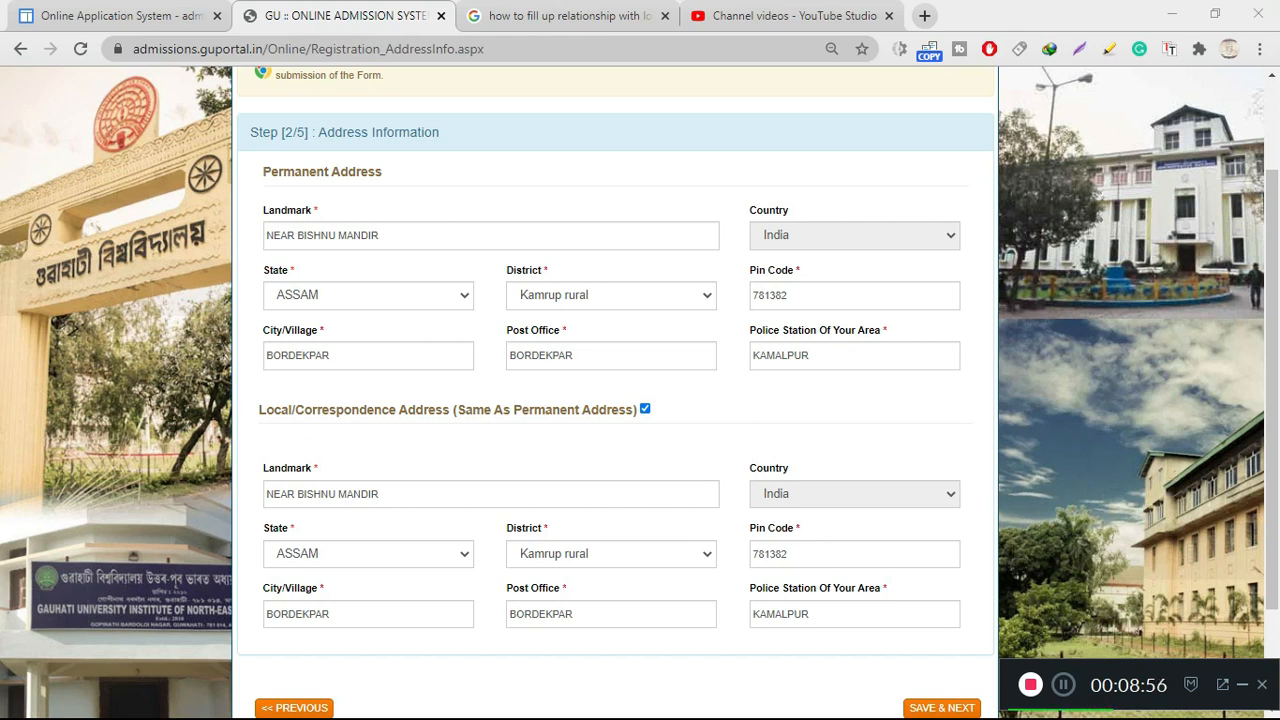
scroll(615, 390, down, 1)
scroll(615, 390, up, 2)
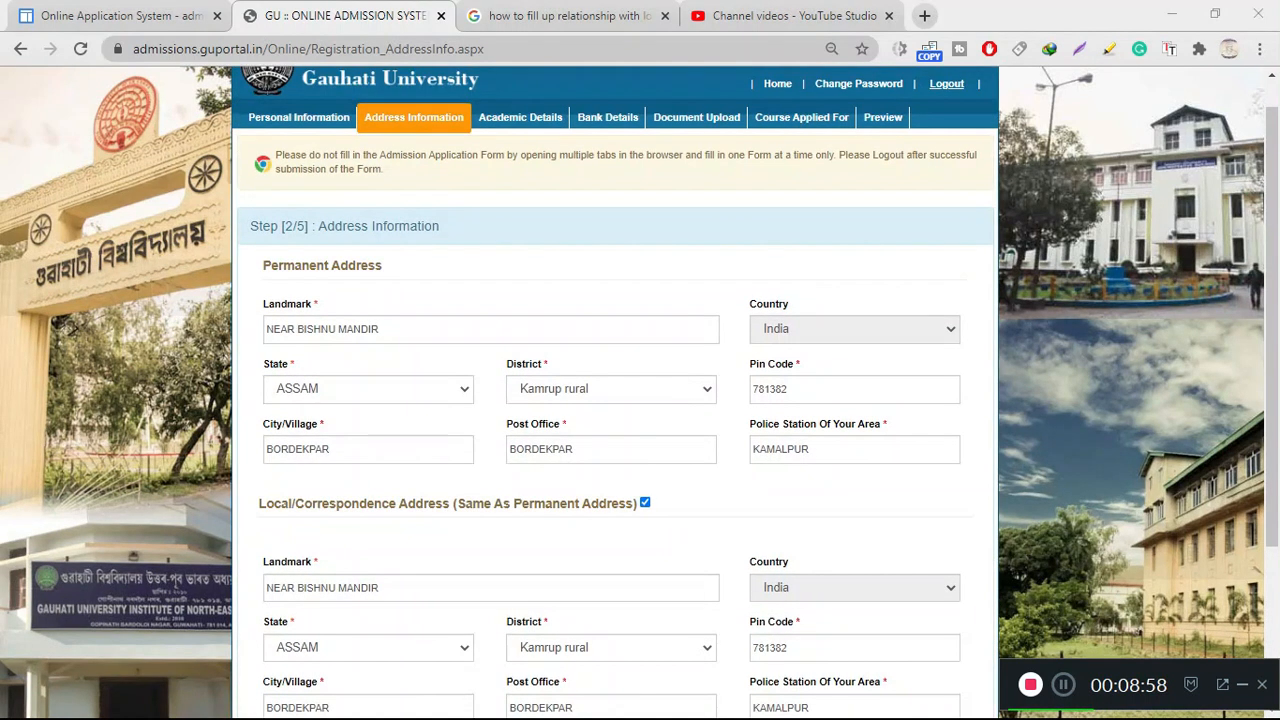
scroll(615, 390, down, 1)
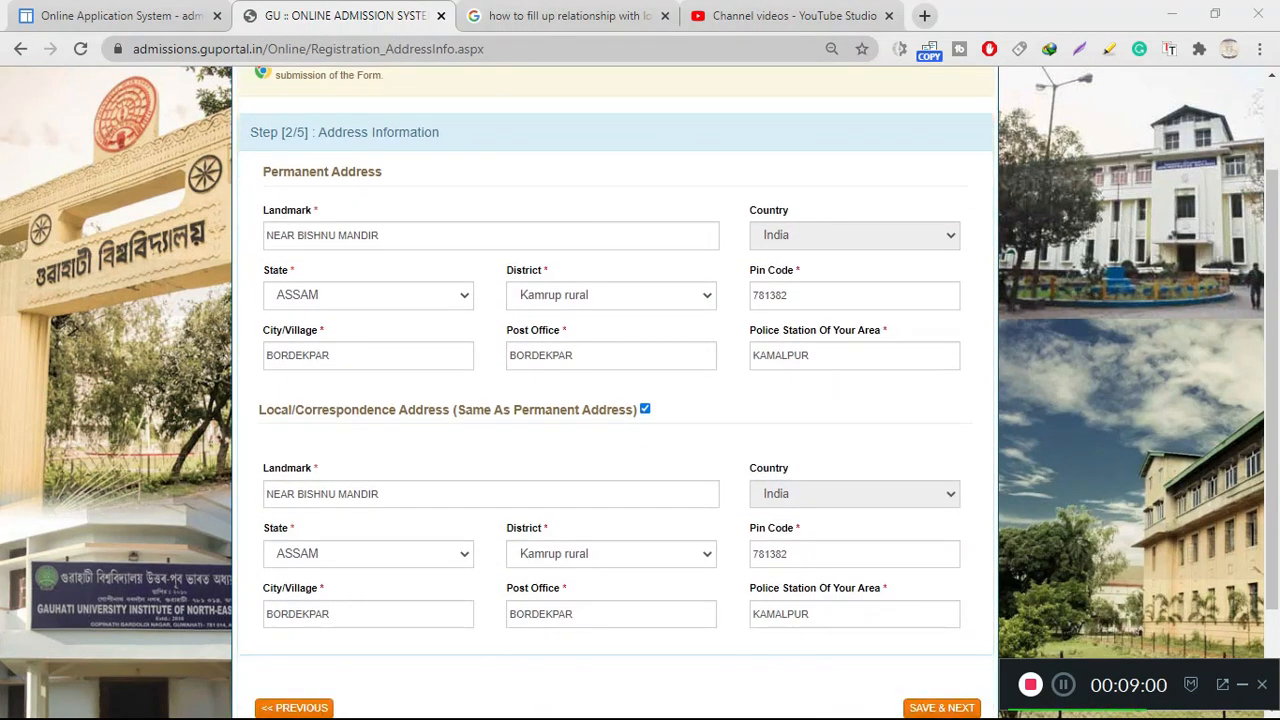
scroll(615, 390, down, 1)
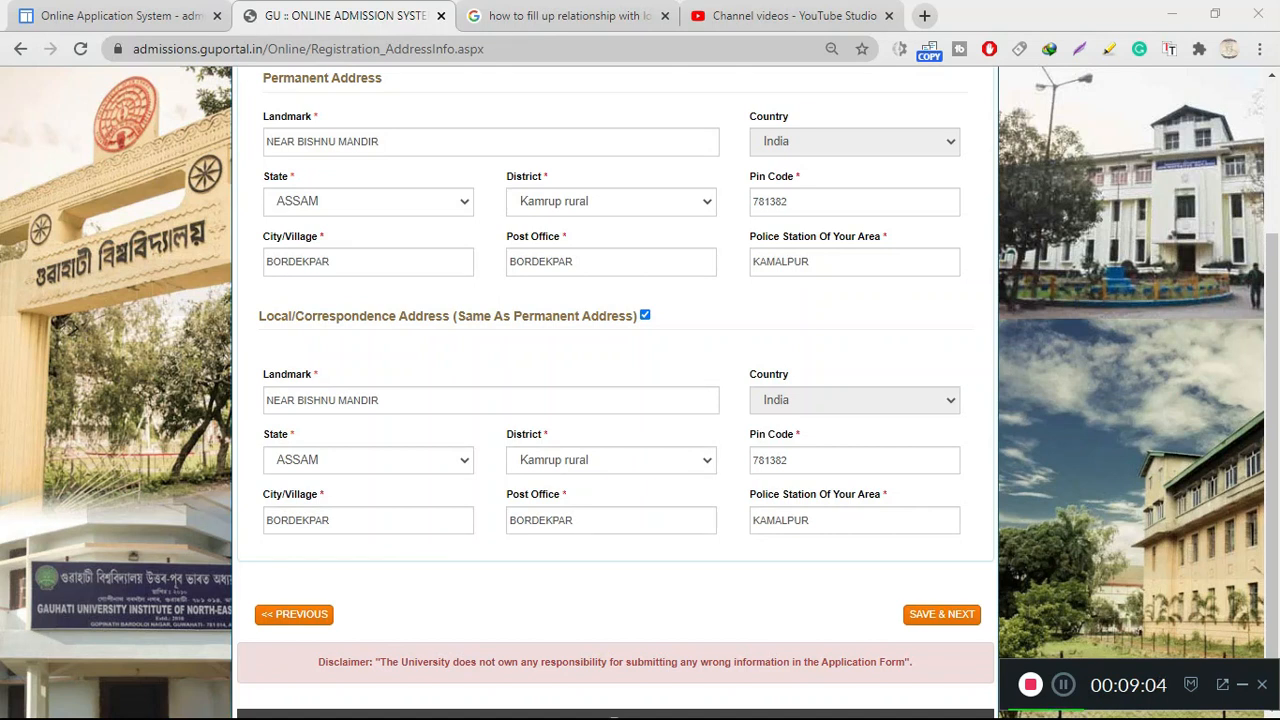
Save the address and set the Class X board to SEBA in Academic Details
click(941, 614)
scroll(615, 390, up, 5)
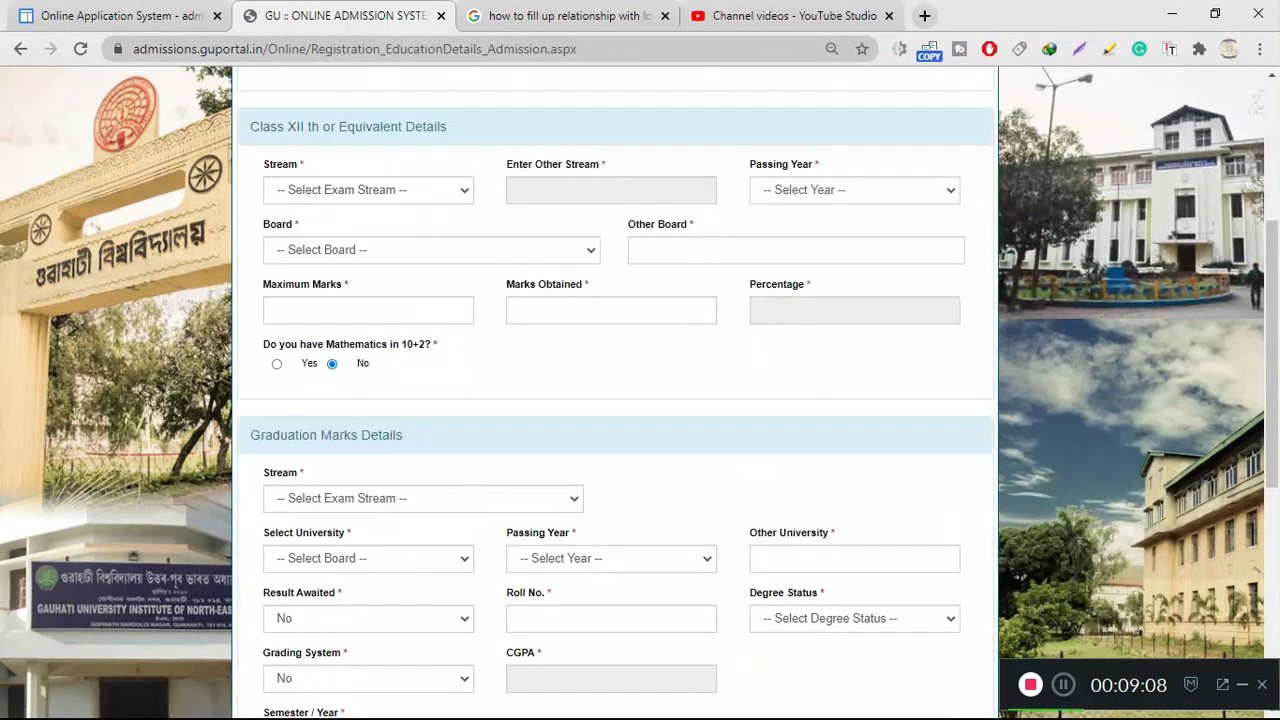
scroll(615, 390, up, 3)
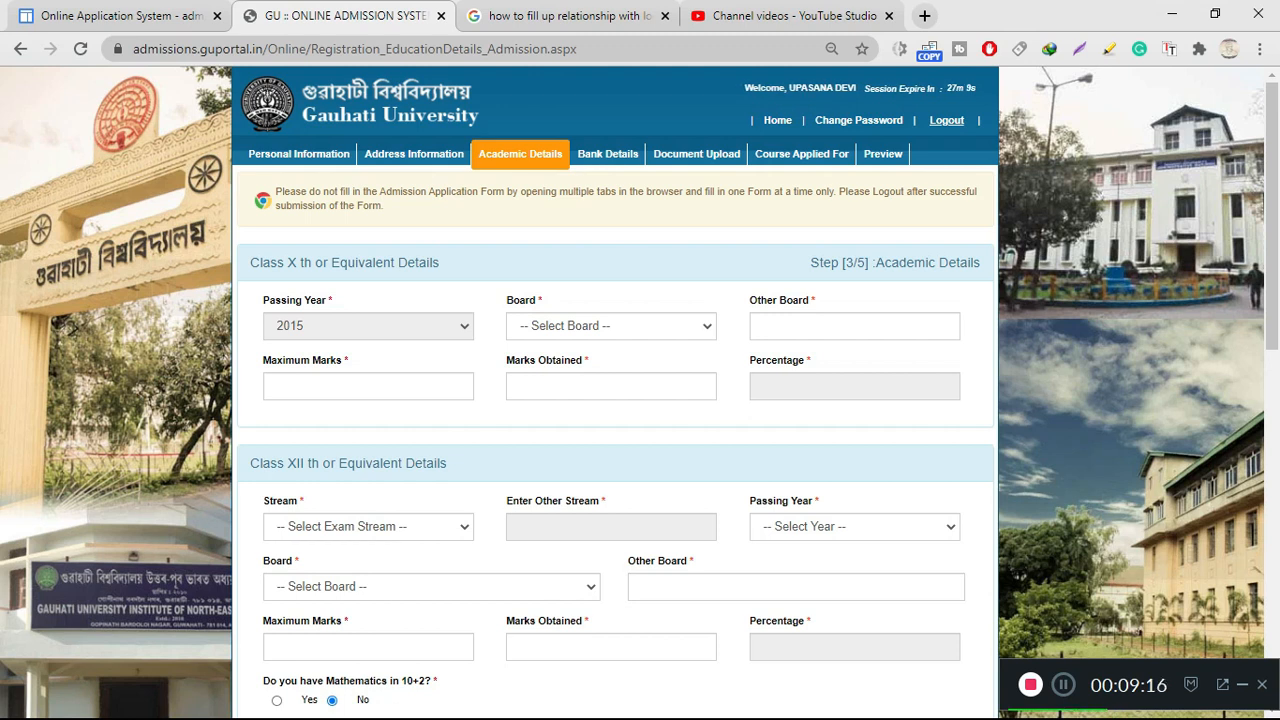
click(611, 326)
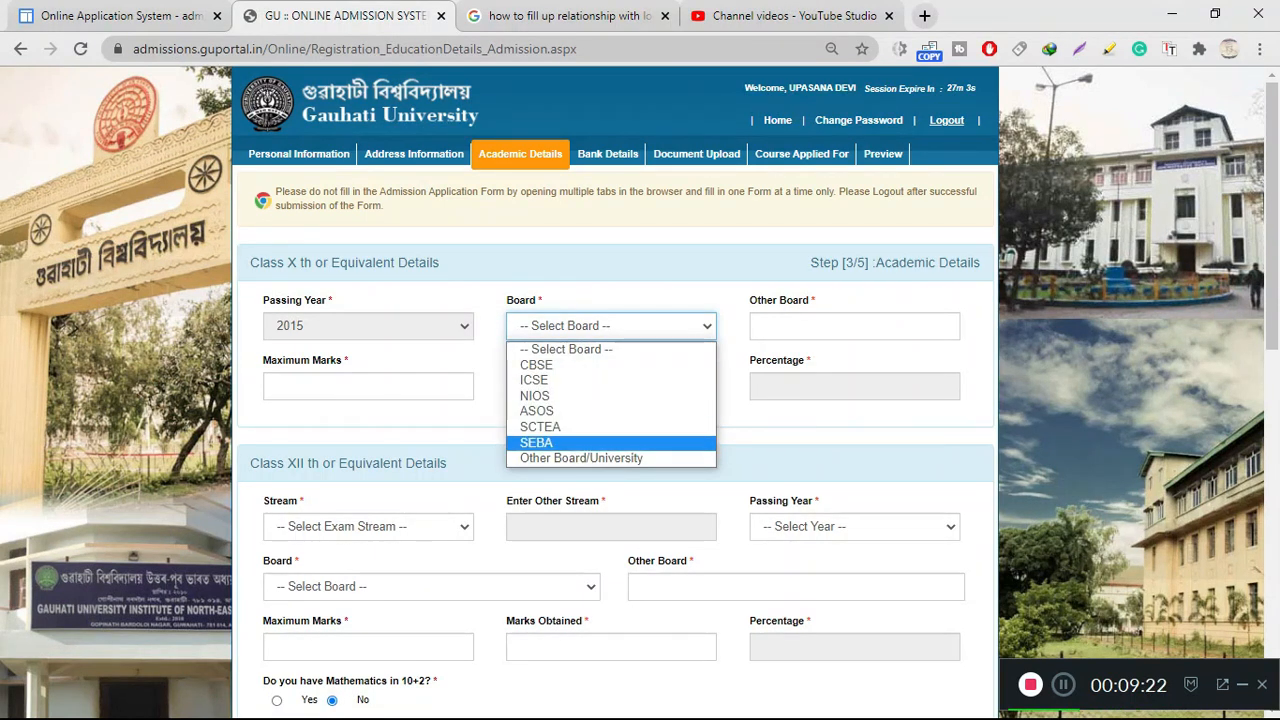
click(537, 443)
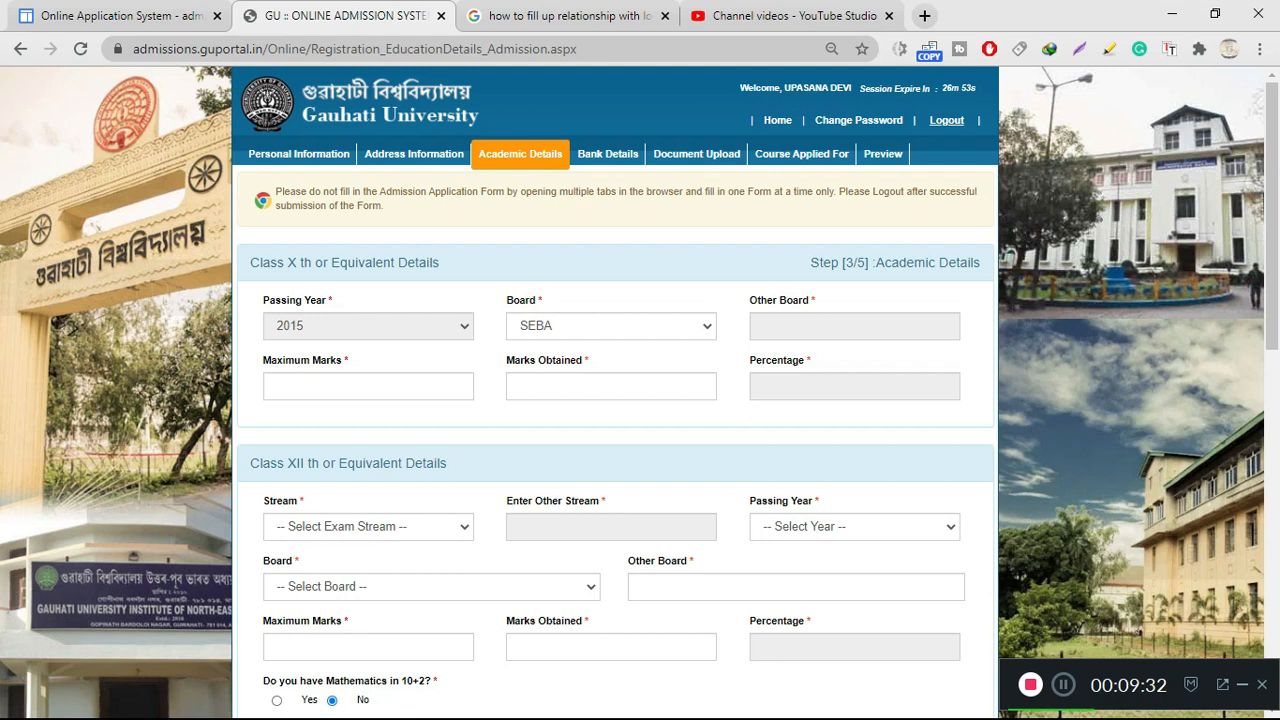
Set Class XII to Arts/Humanities stream, passing year 2017, board AHSEC
scroll(615, 400, down, 1)
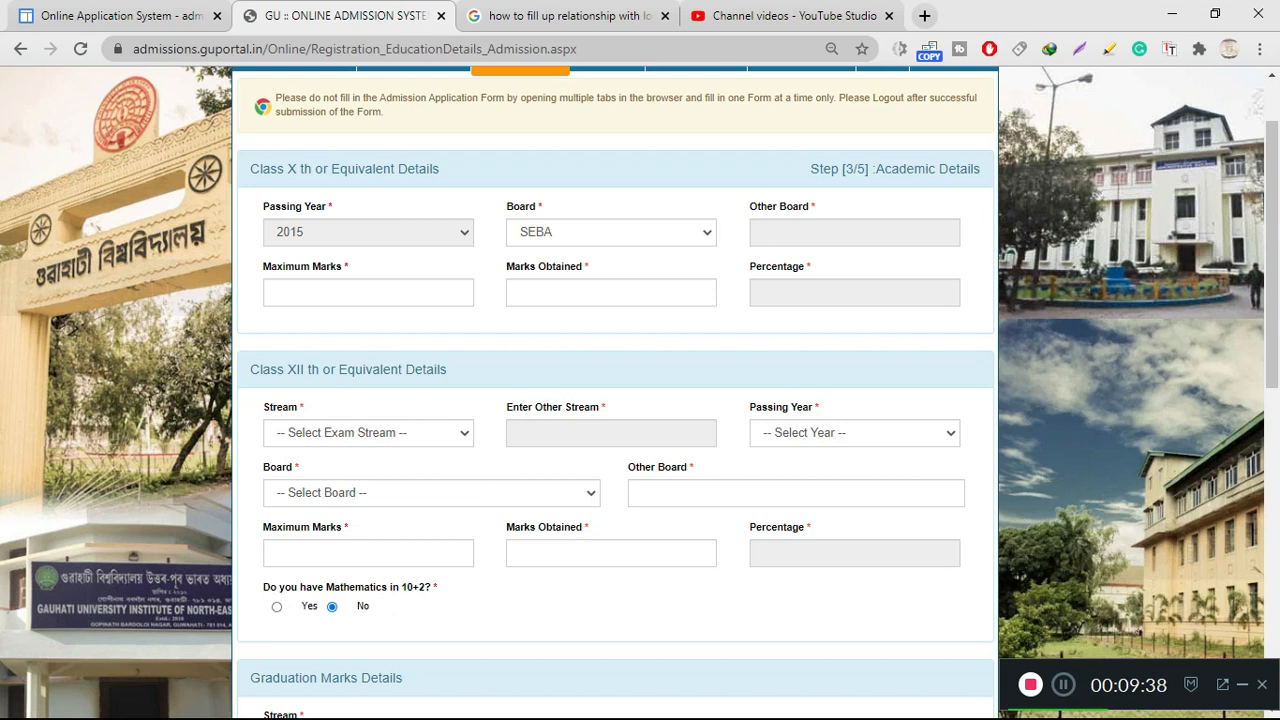
click(368, 433)
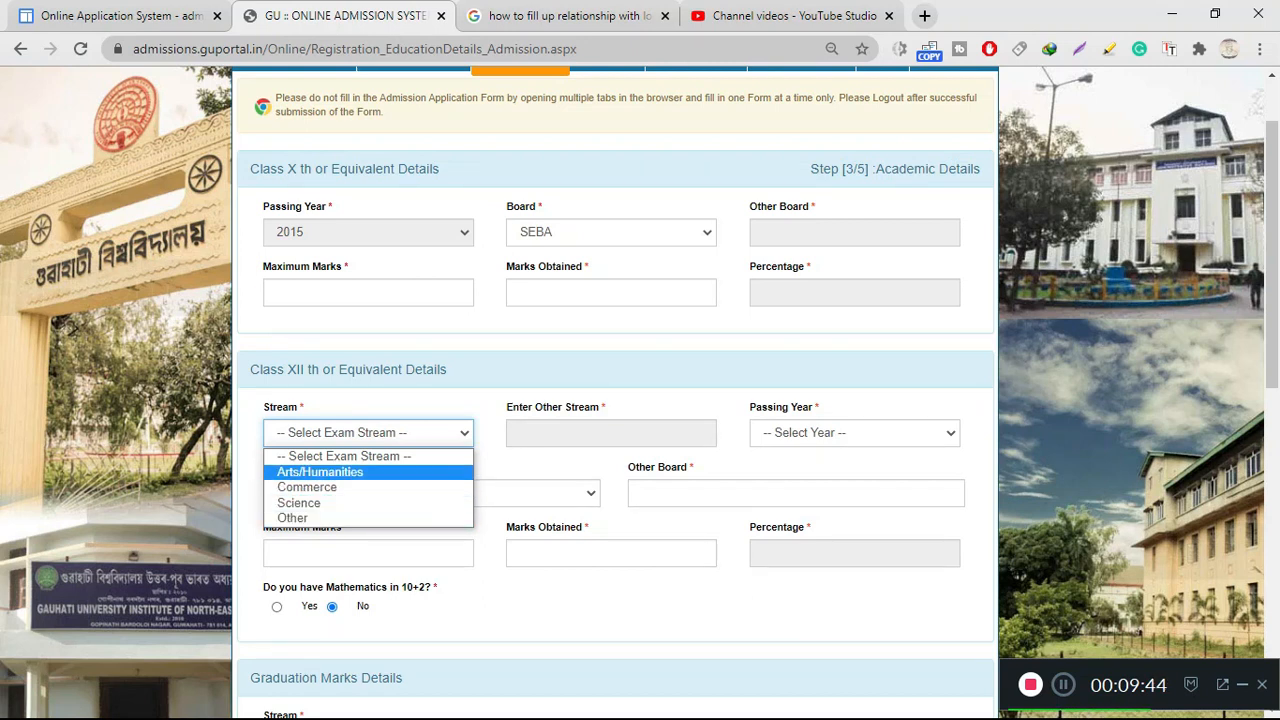
click(320, 472)
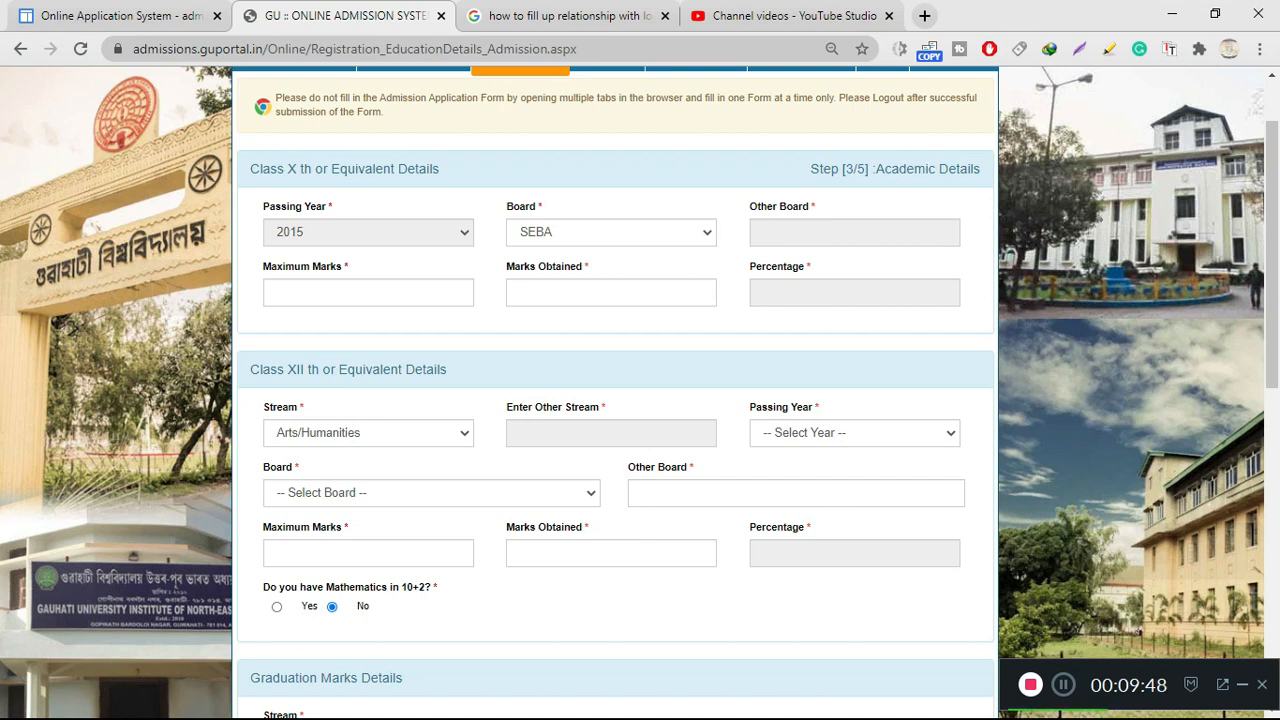
click(368, 433)
key(Return)
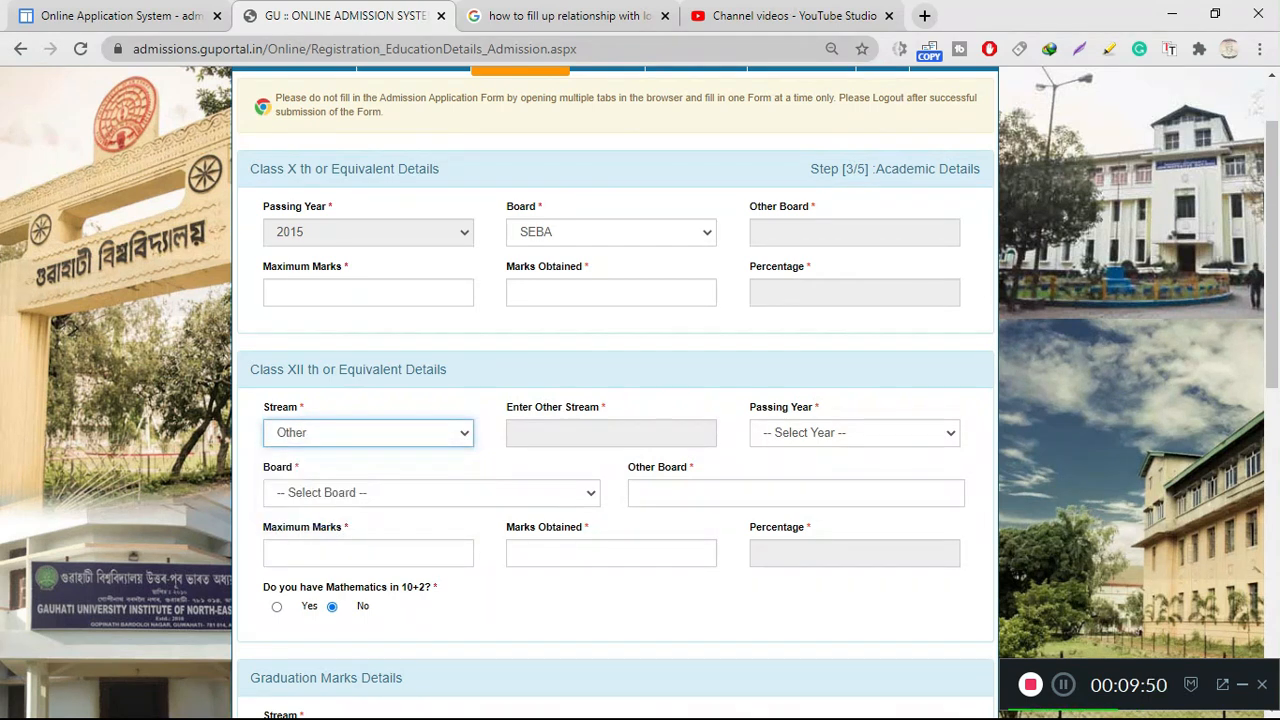
click(368, 433)
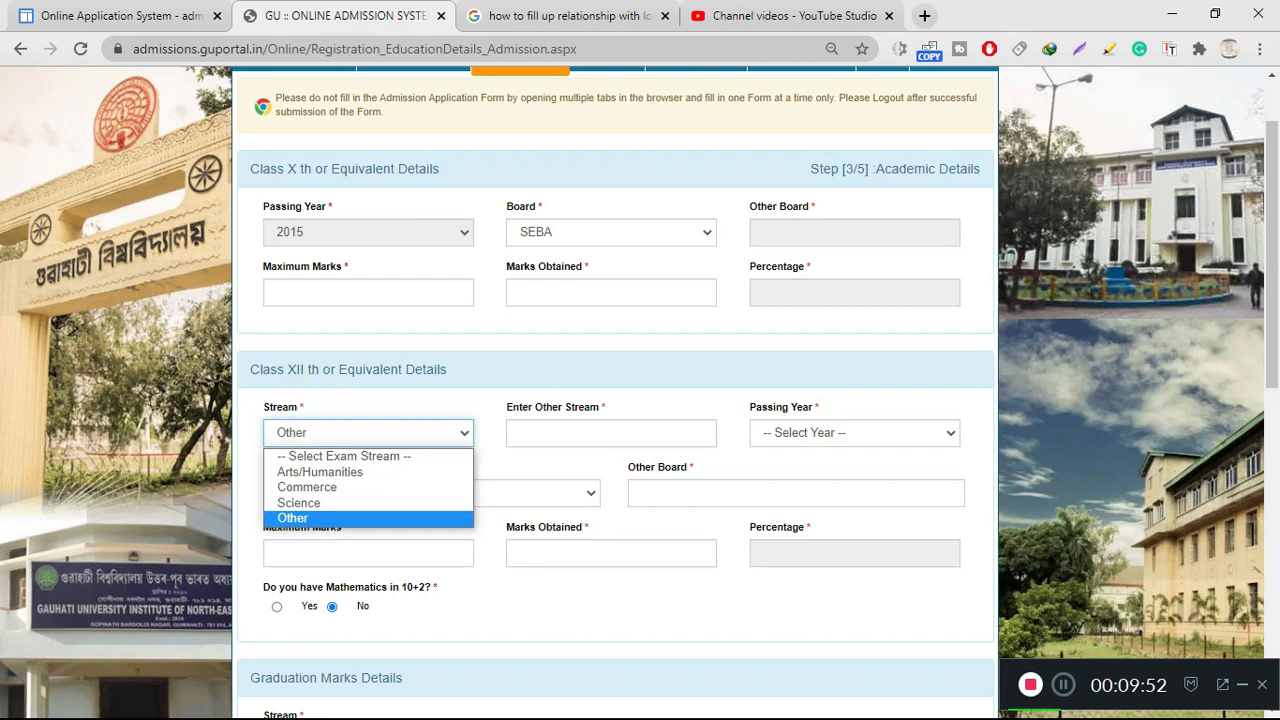
key(Up)
key(Up)
key(Return)
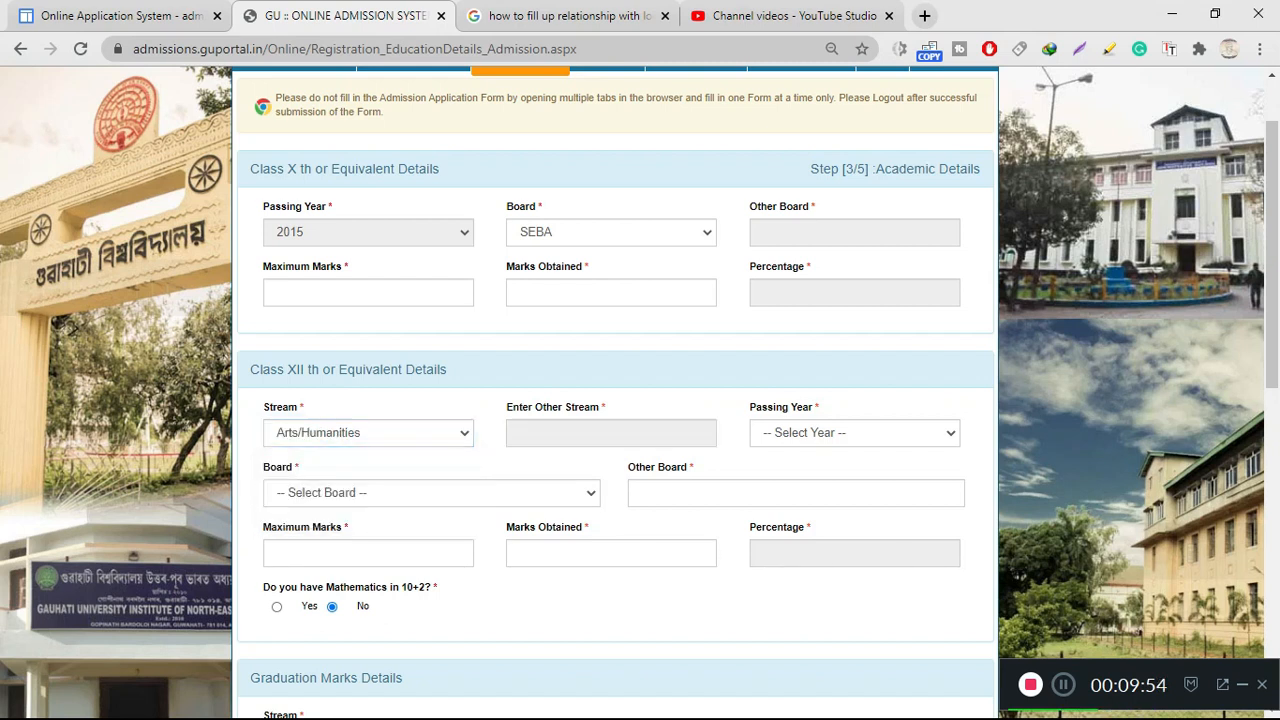
click(855, 433)
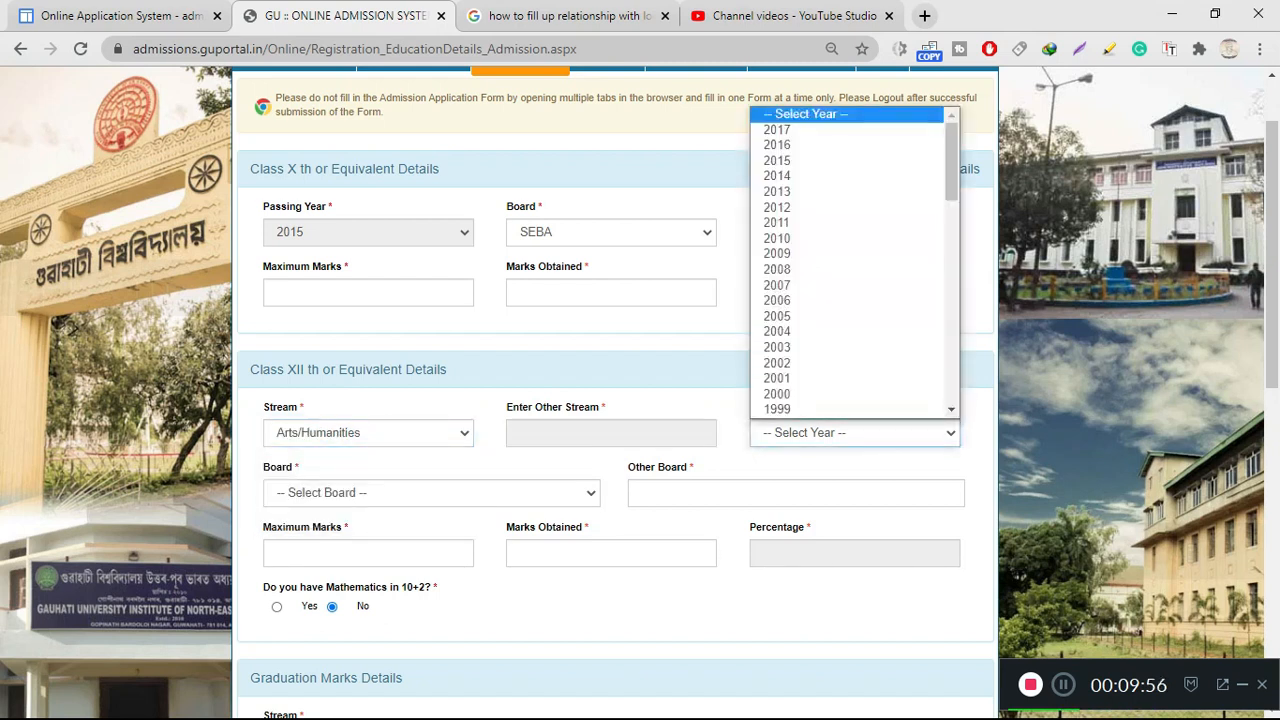
click(830, 130)
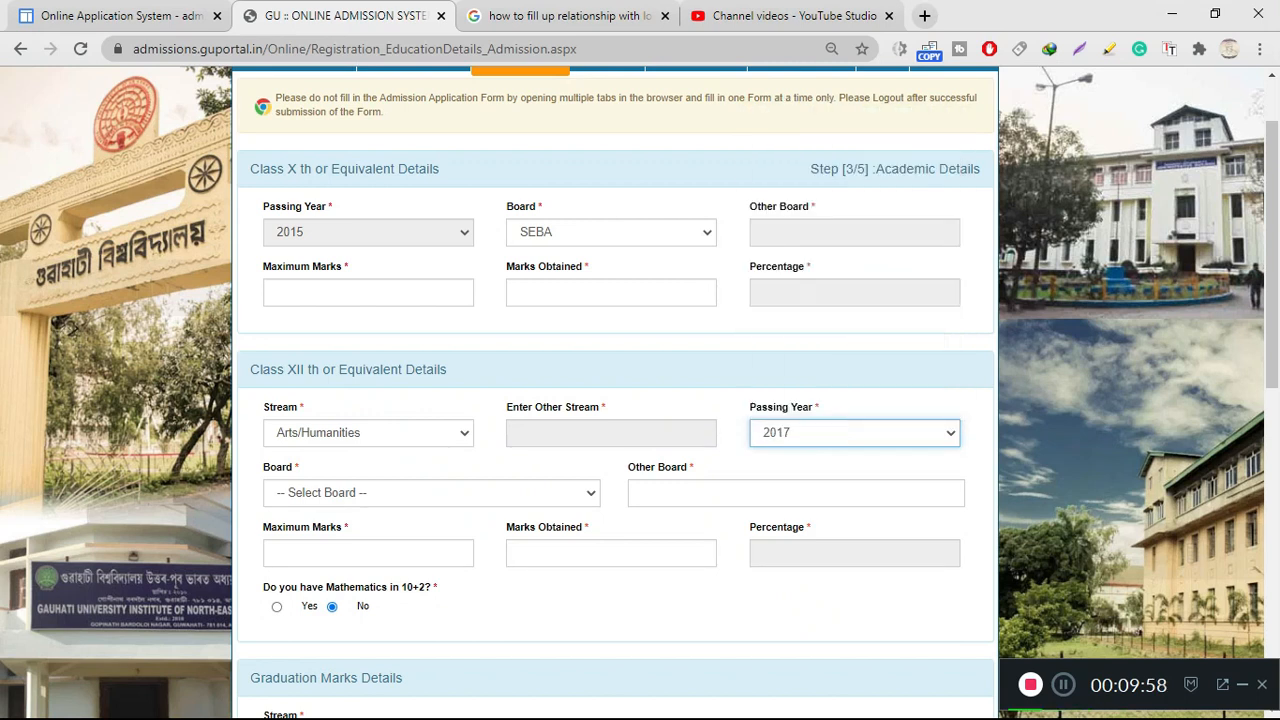
click(431, 493)
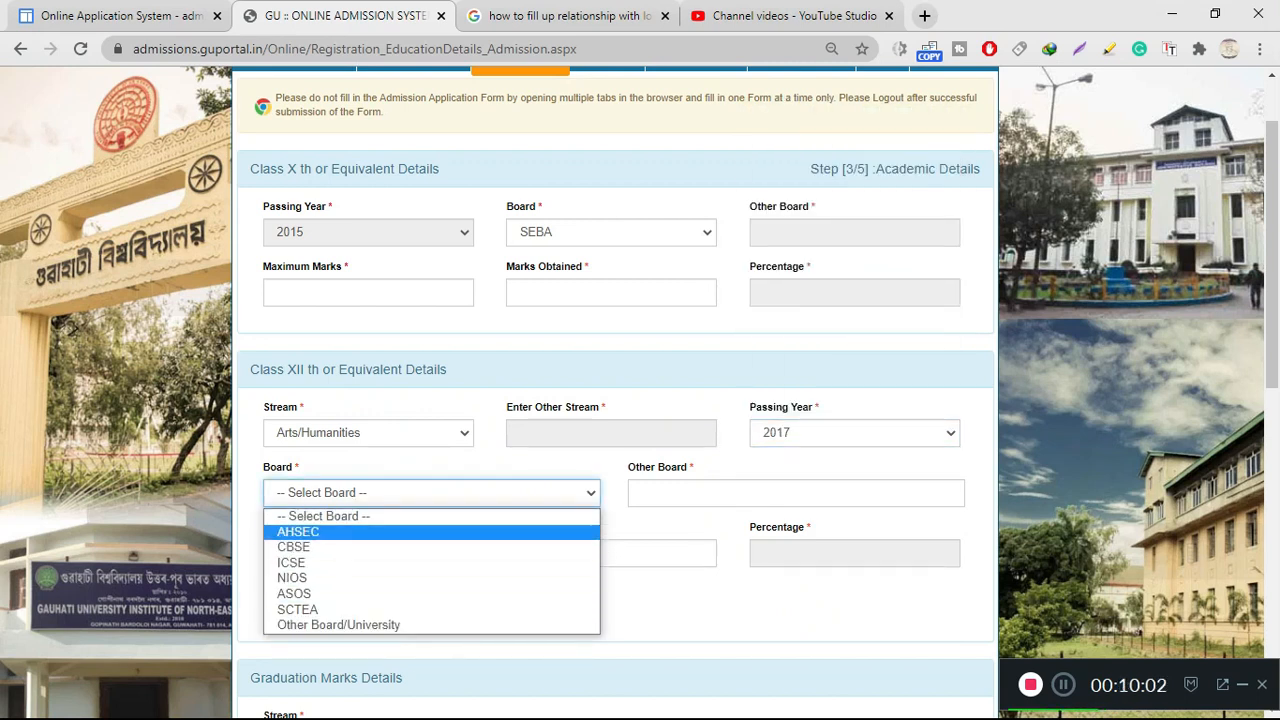
click(431, 532)
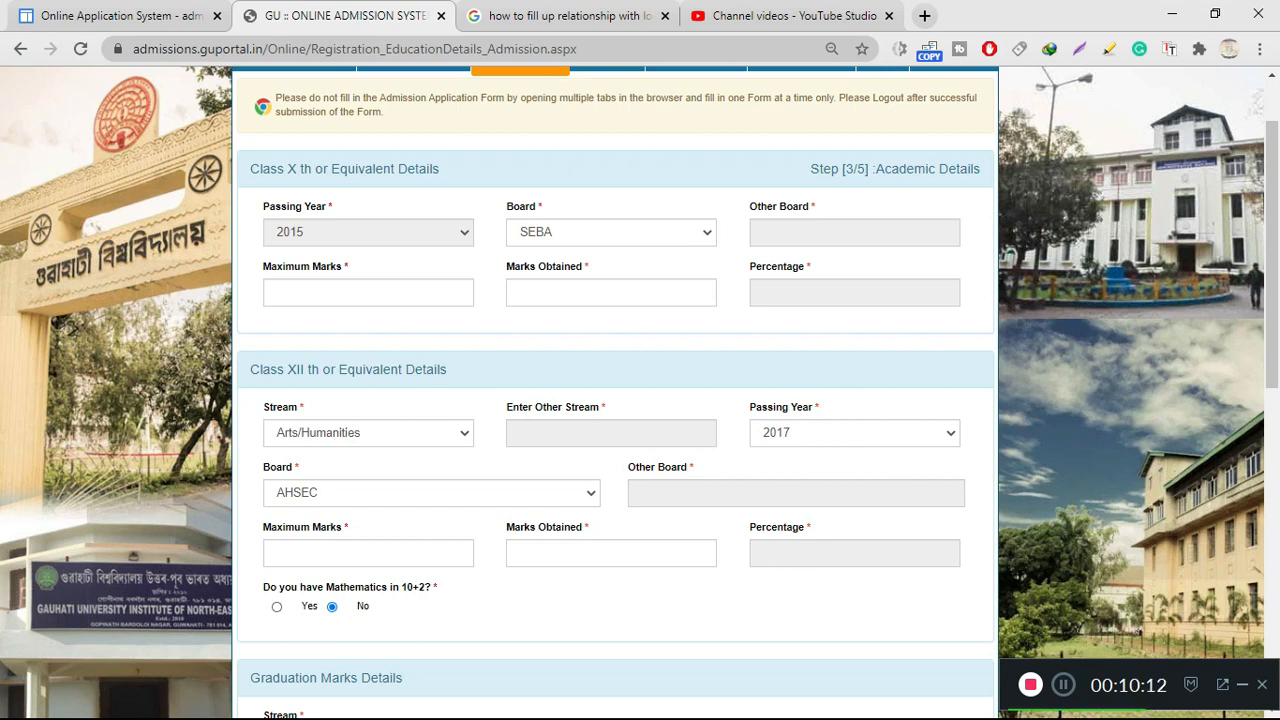
Answer No to Mathematics in 10+2 and check the Graduation Marks Details section
click(277, 607)
click(332, 607)
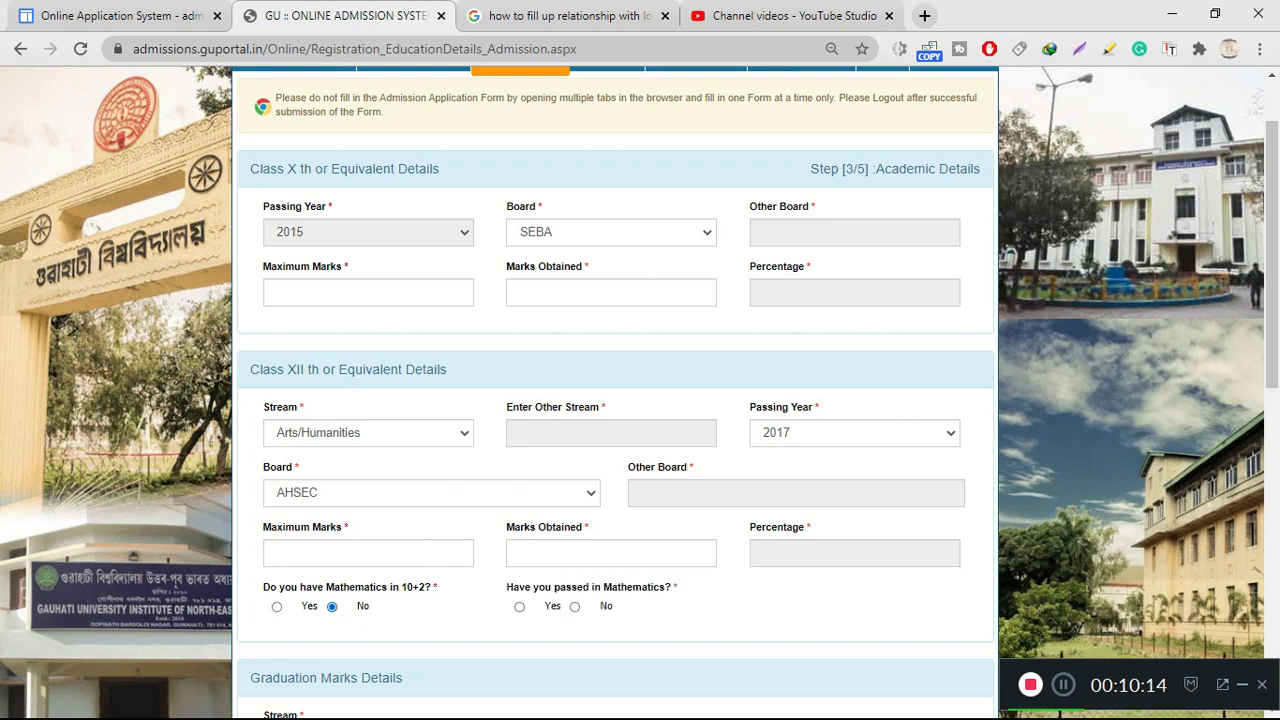
scroll(615, 400, down, 3)
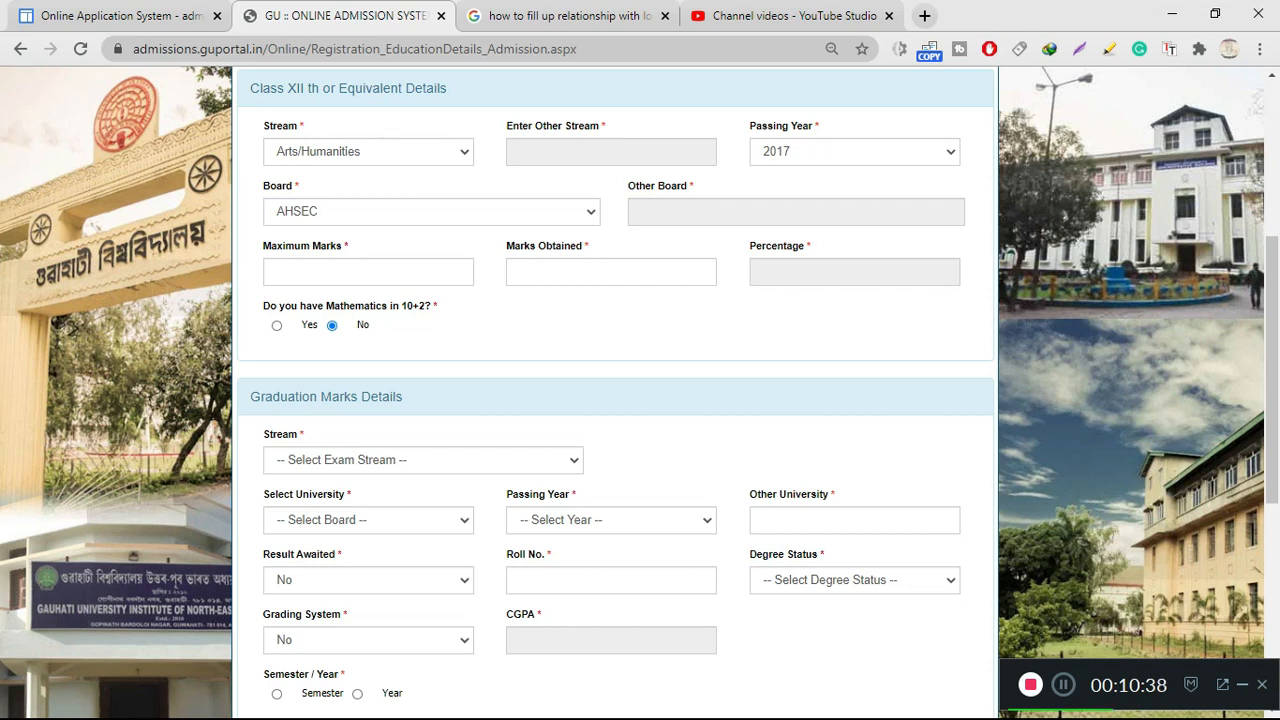
scroll(615, 400, up, 4)
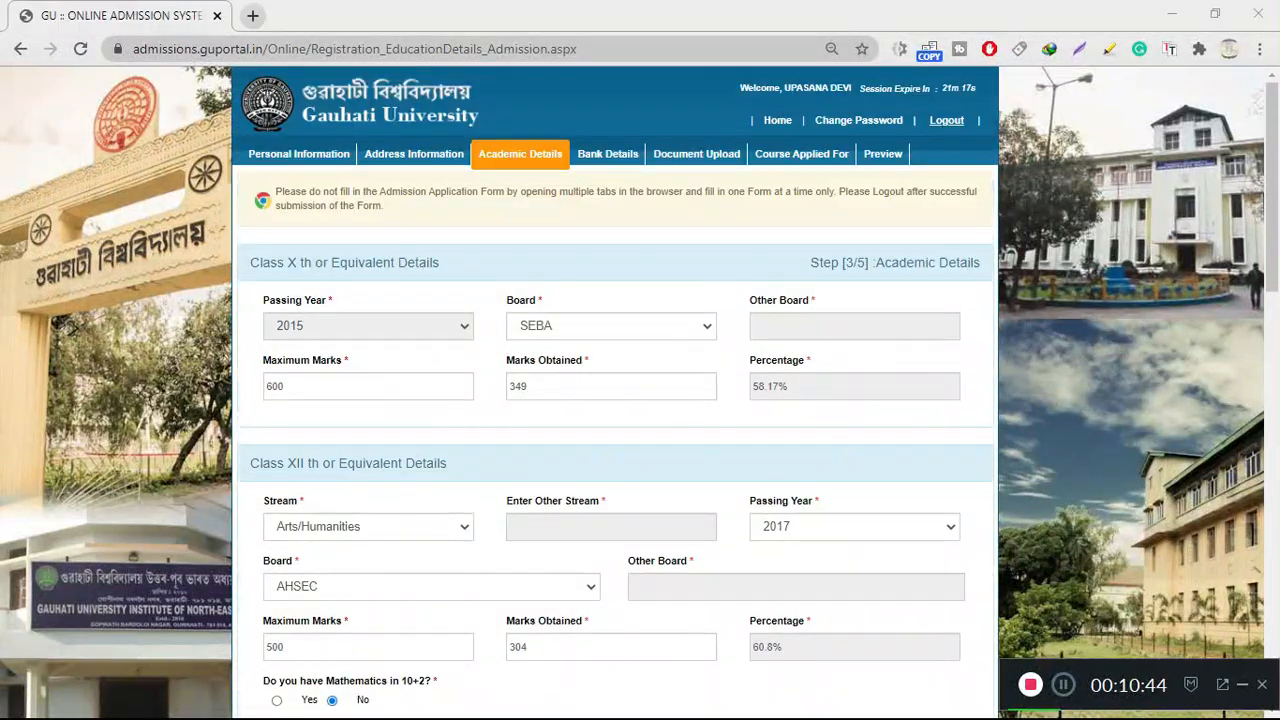
Set the graduation stream to BA(Major) and the university to Gauhati University
scroll(615, 400, down, 10)
scroll(615, 400, up, 3)
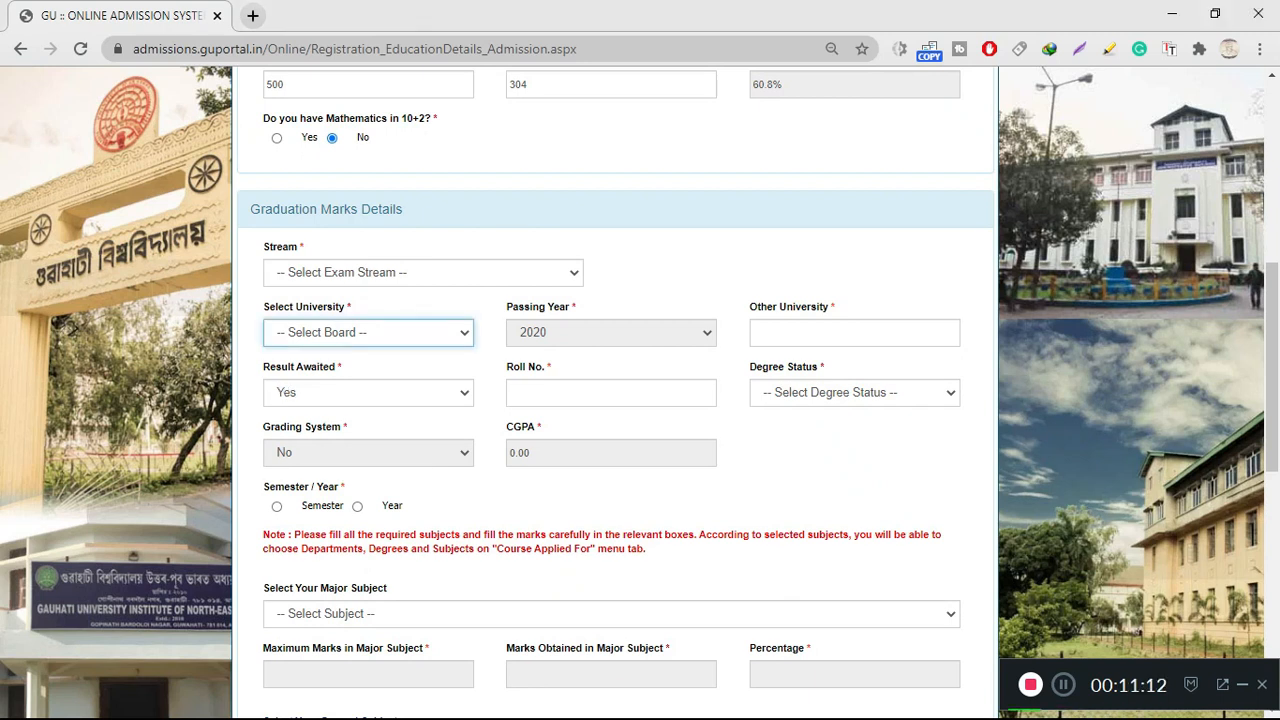
scroll(615, 400, up, 2)
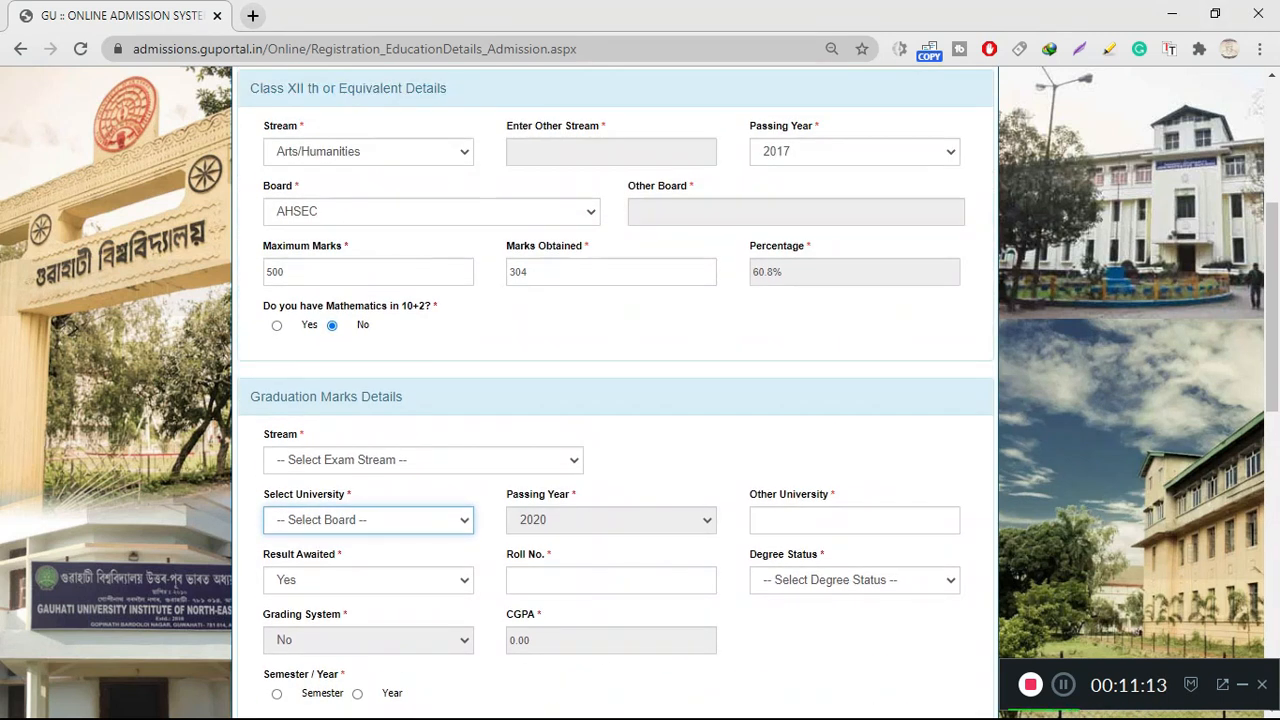
click(335, 460)
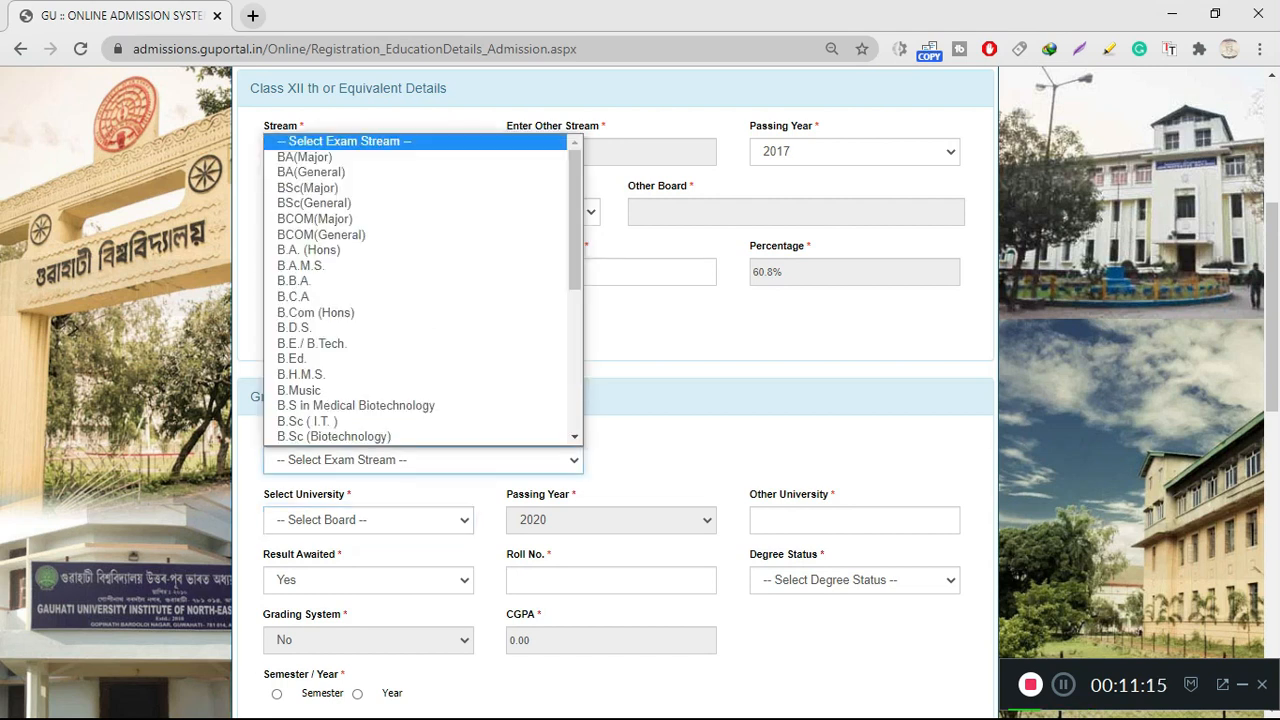
click(290, 157)
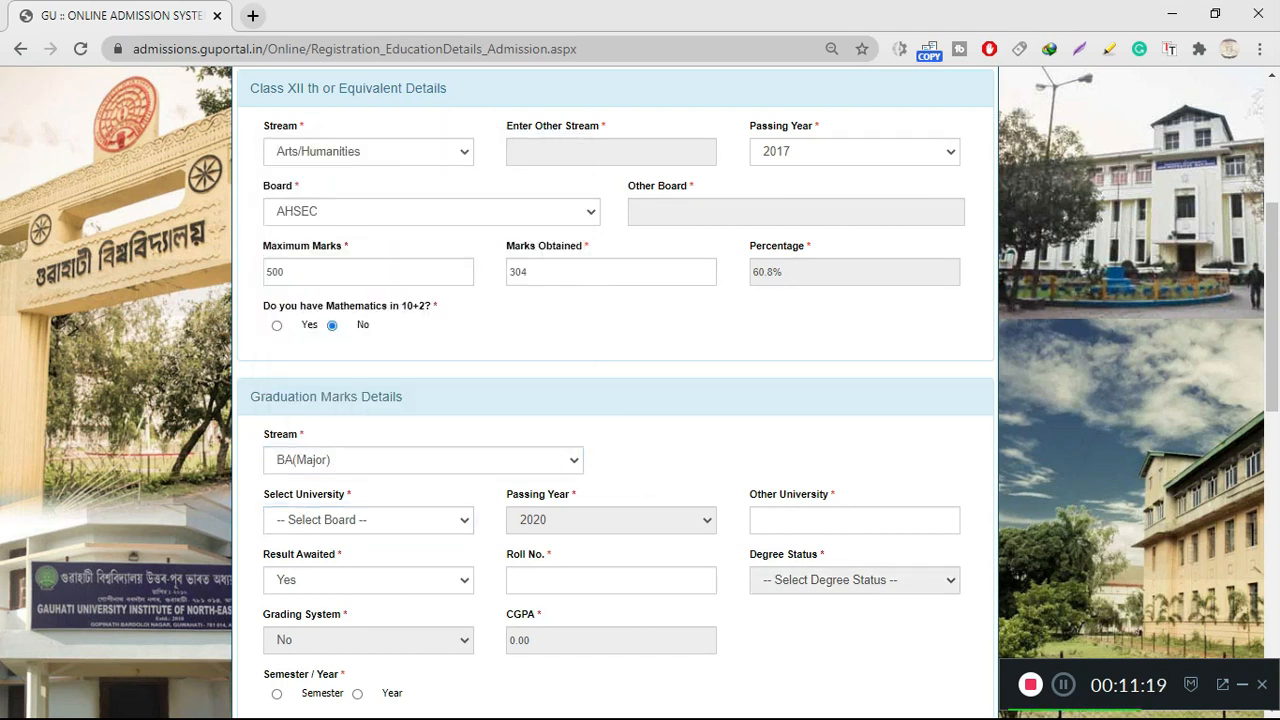
scroll(368, 392, down, 2)
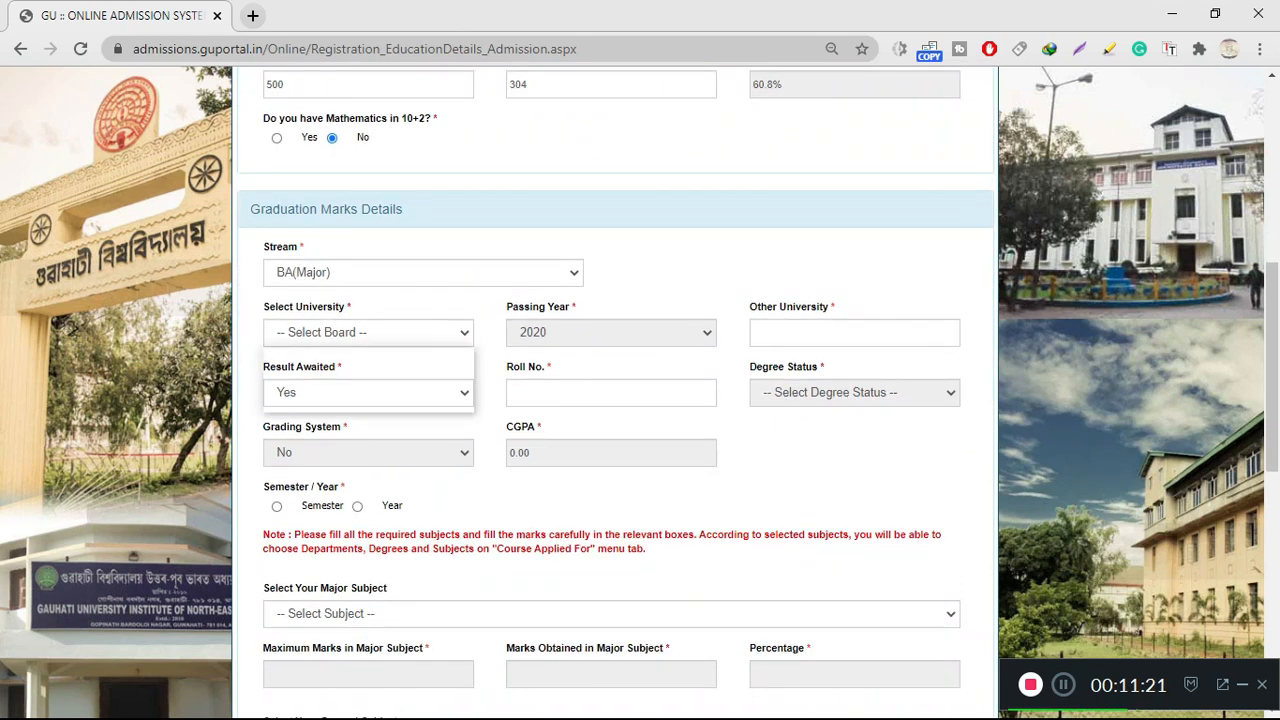
click(368, 333)
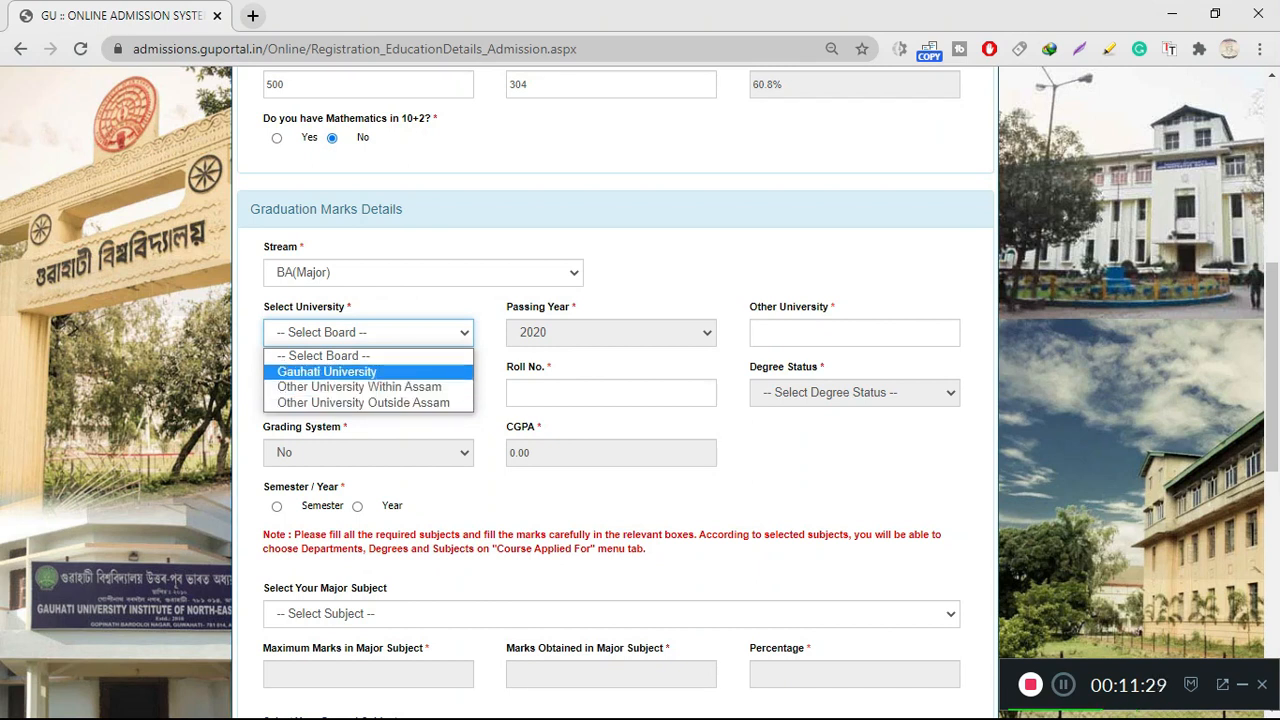
key(Return)
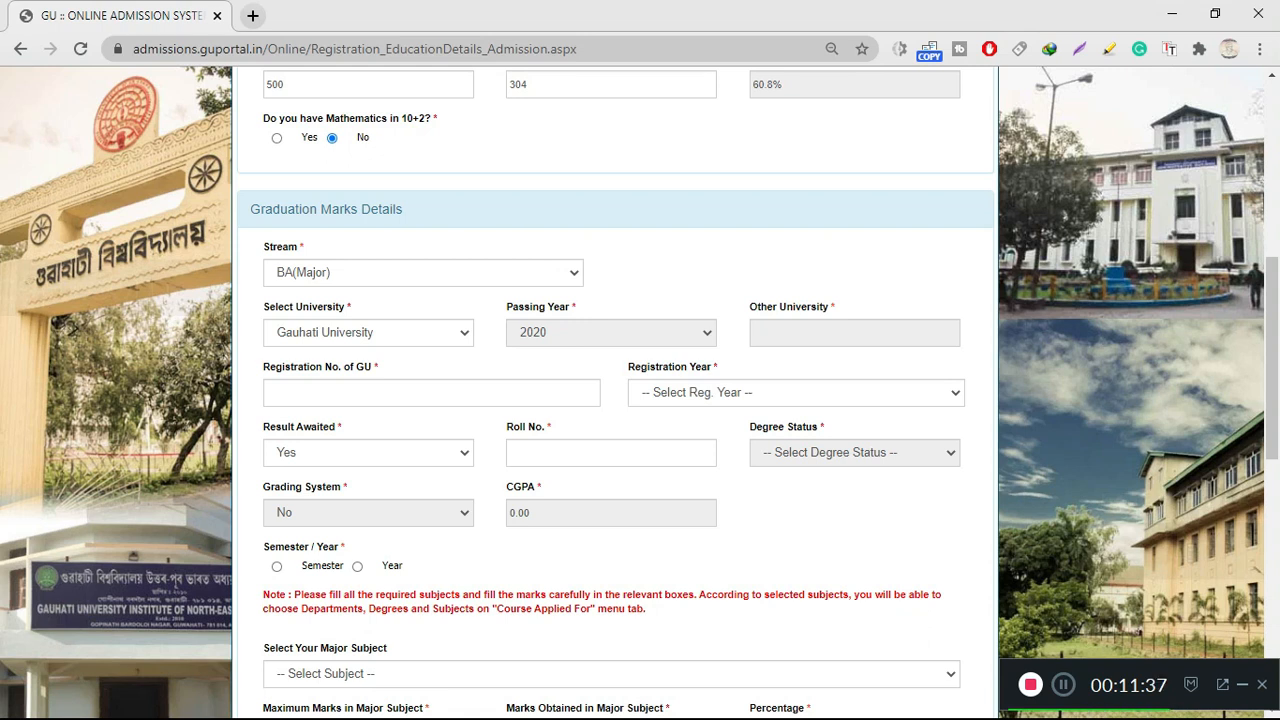
Switch Result Awaited between Yes and No, leaving it set to Yes
scroll(615, 400, down, 2)
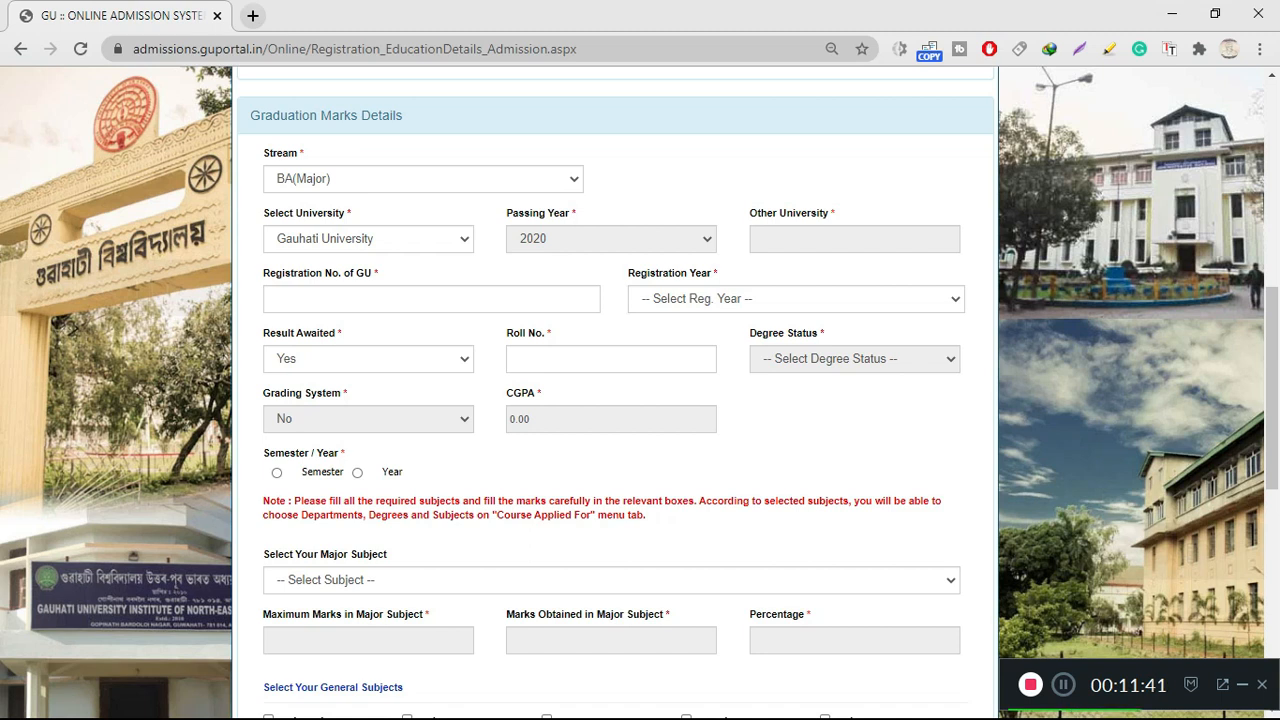
scroll(615, 400, up, 2)
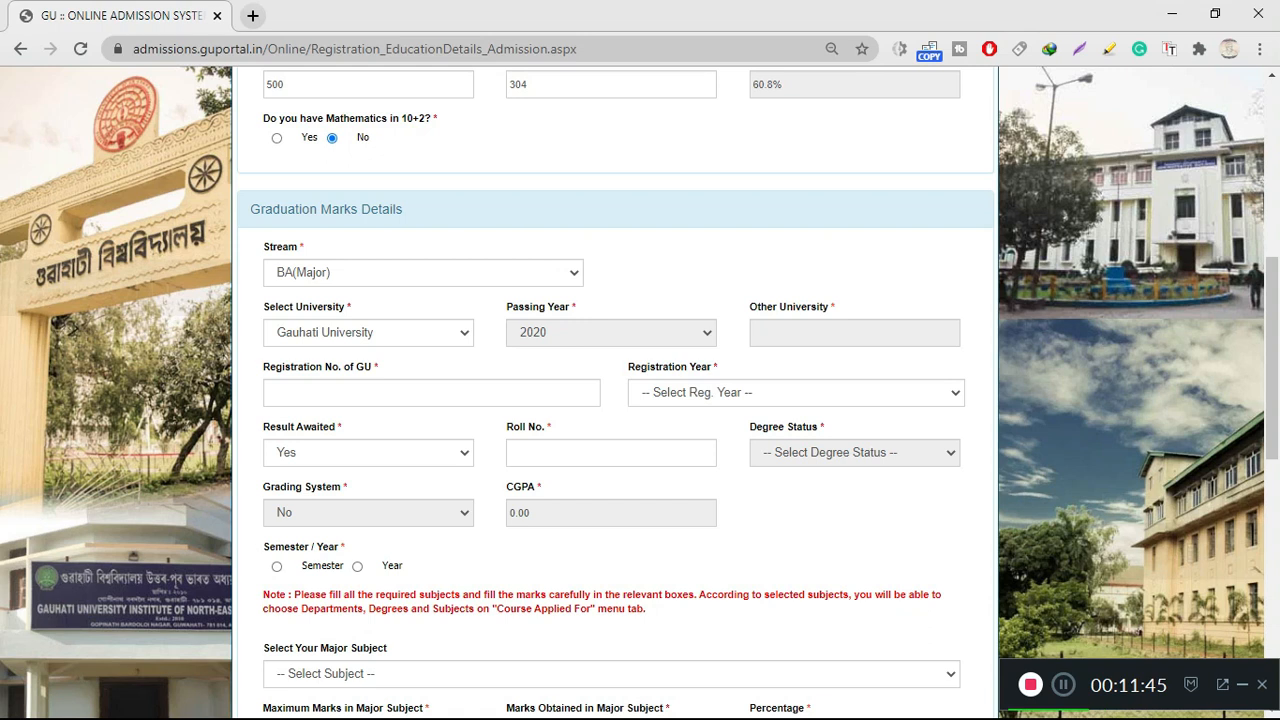
click(368, 453)
click(340, 491)
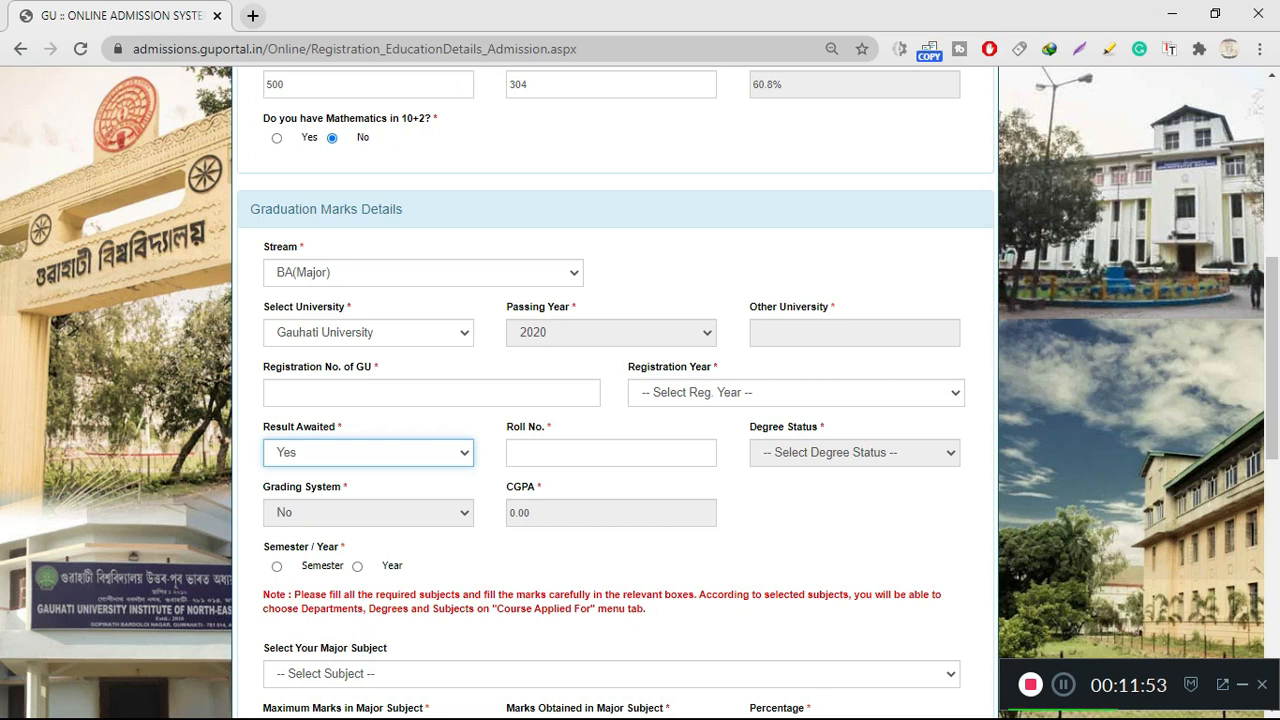
click(368, 453)
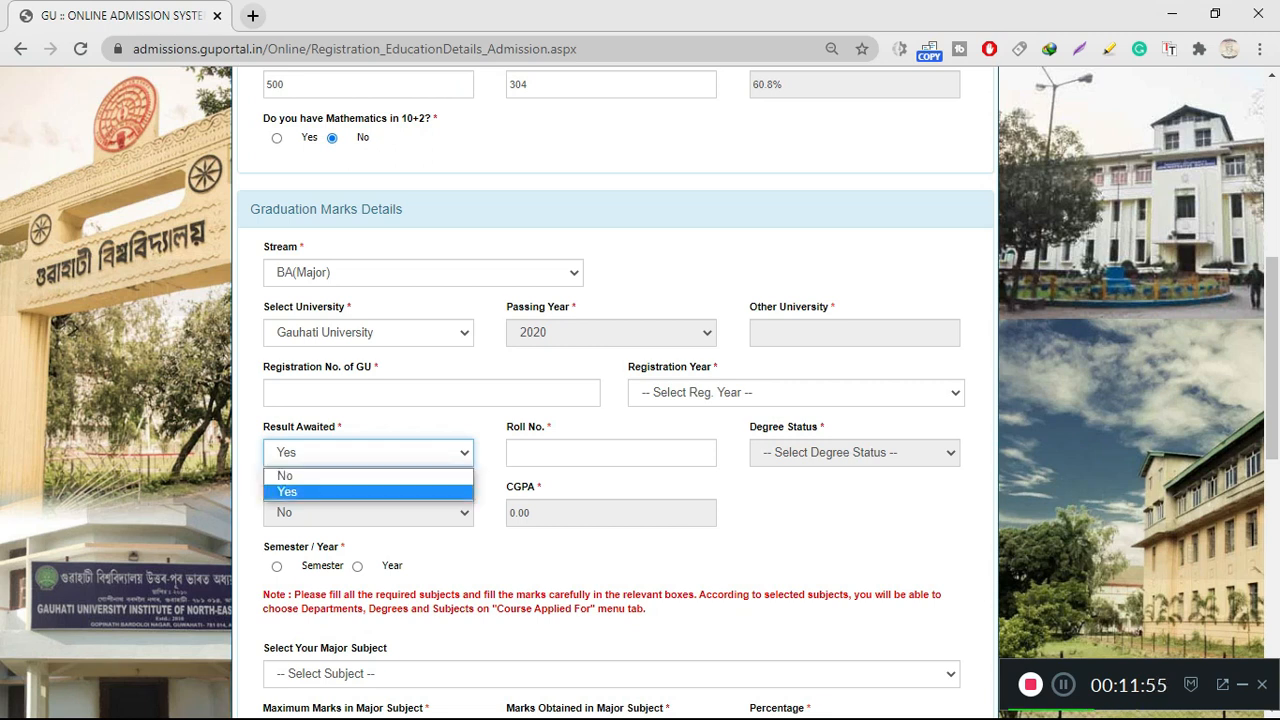
click(368, 475)
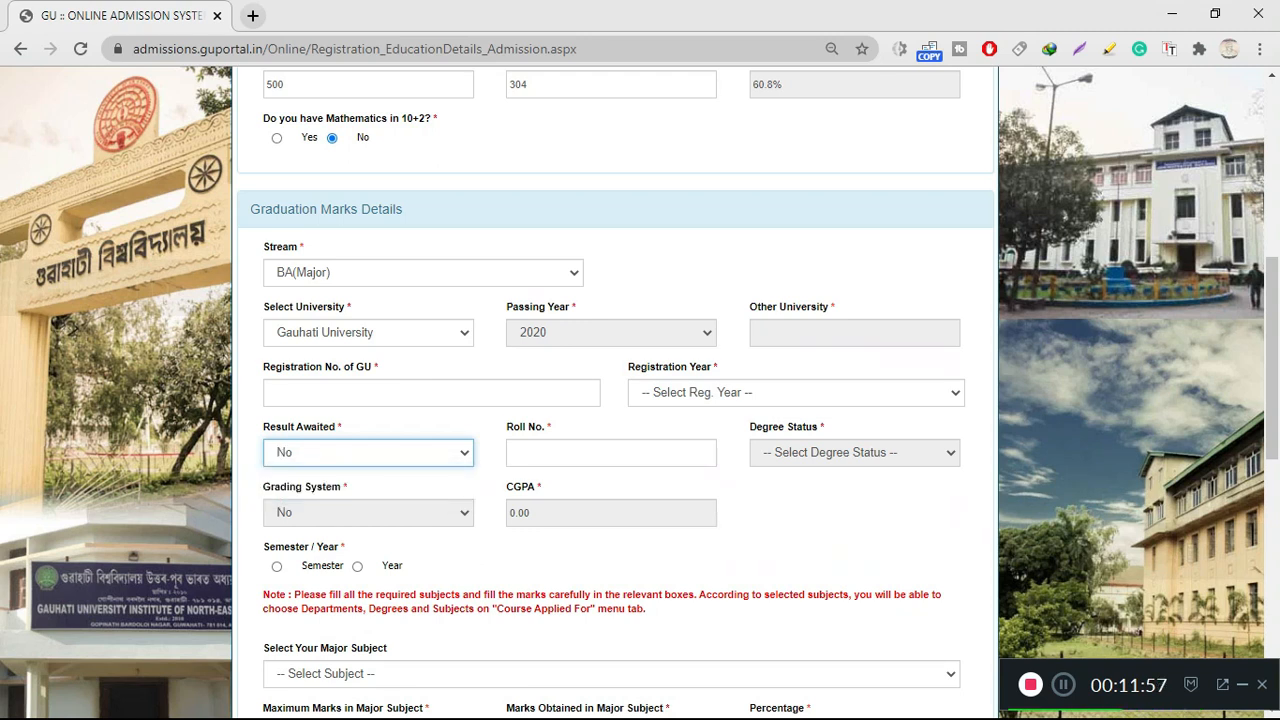
click(368, 452)
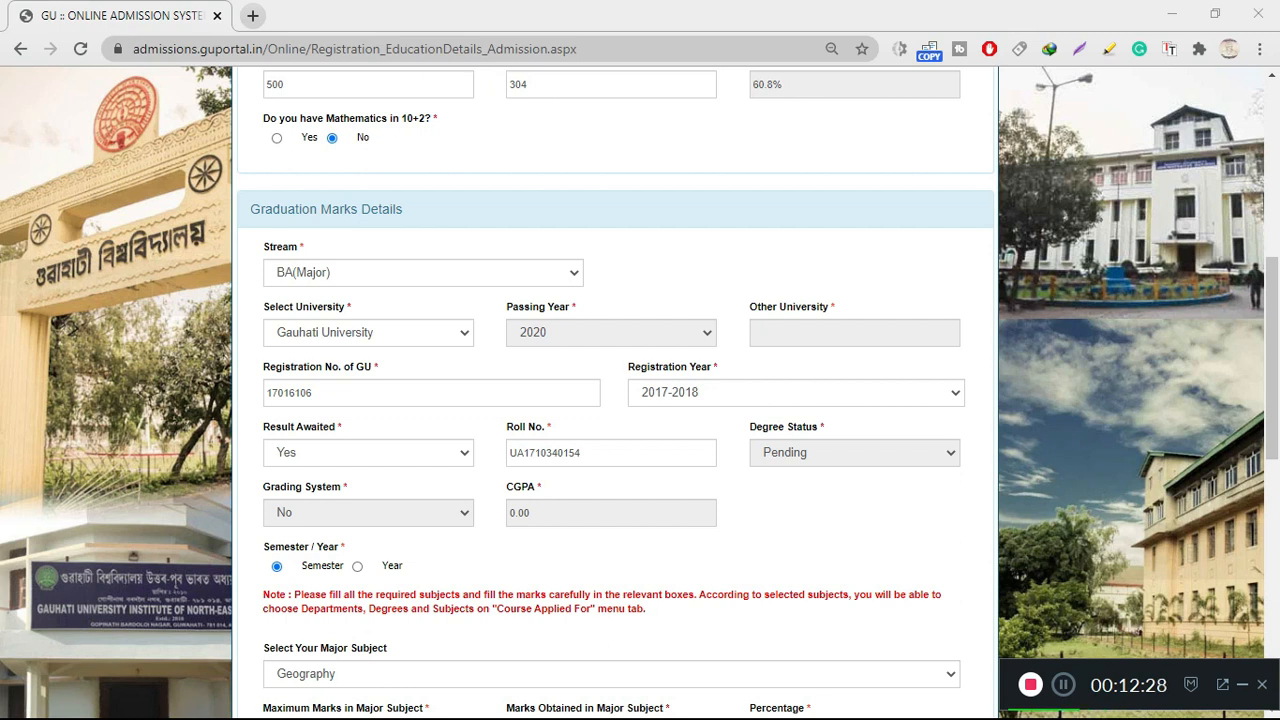
scroll(615, 400, down, 1)
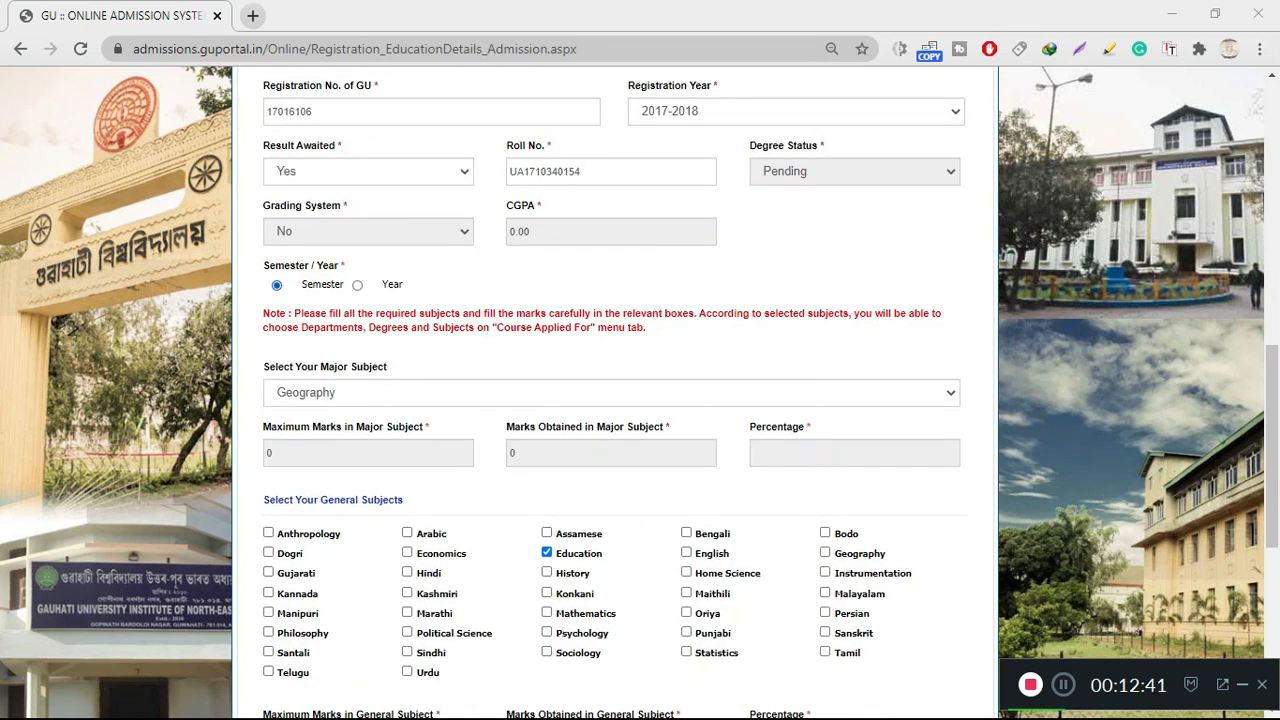
Confirm Geography as the major, add Education as a general subject, and dismiss the saved alert
key(alt+Down)
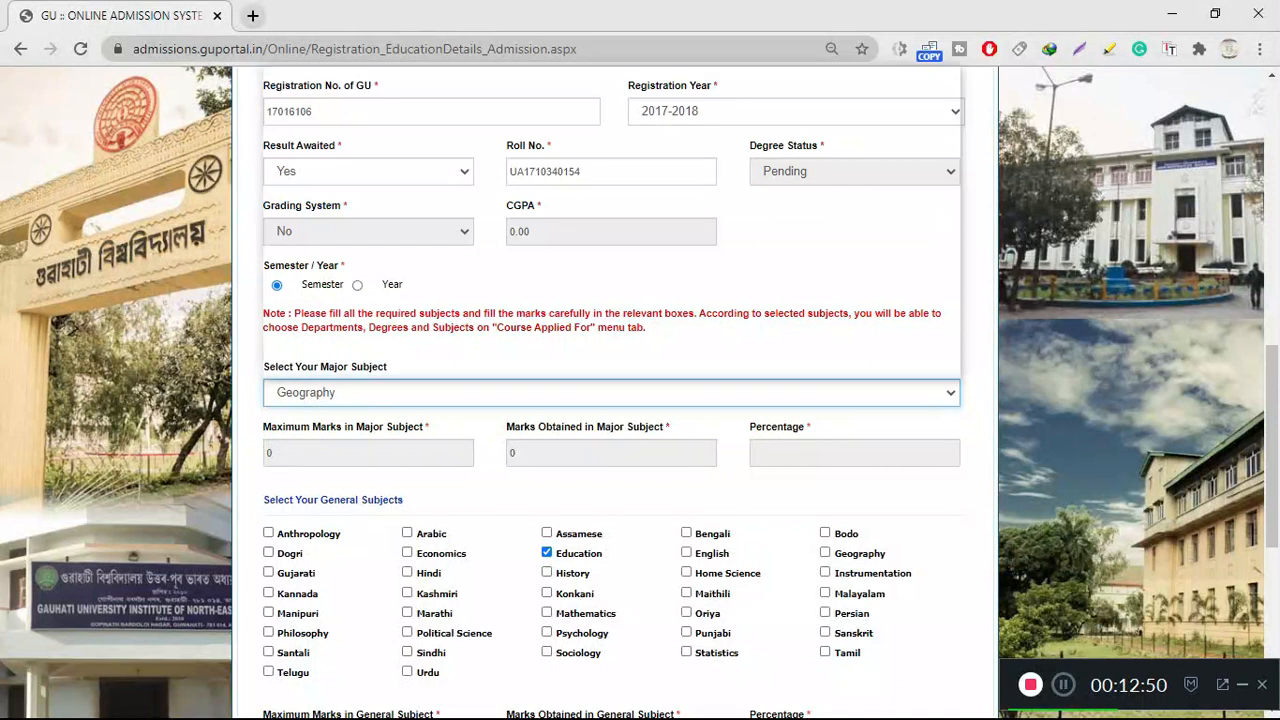
key(alt+Down)
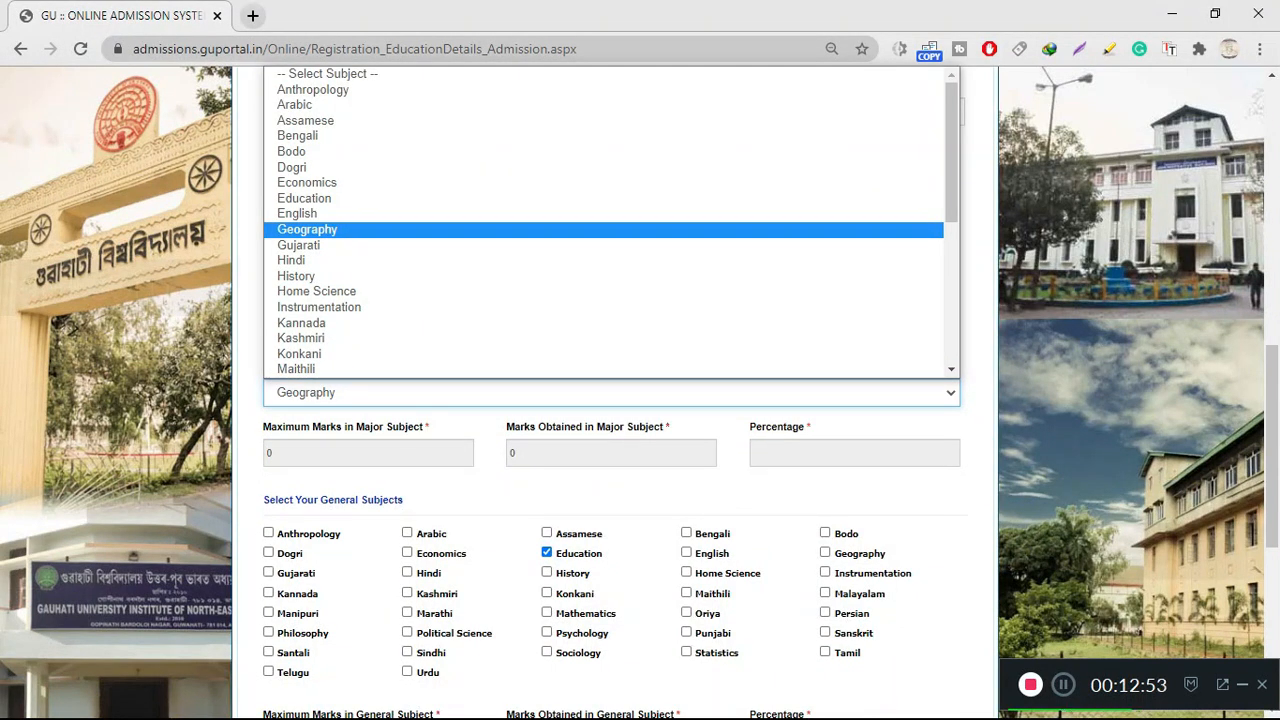
key(Return)
scroll(615, 400, down, 1)
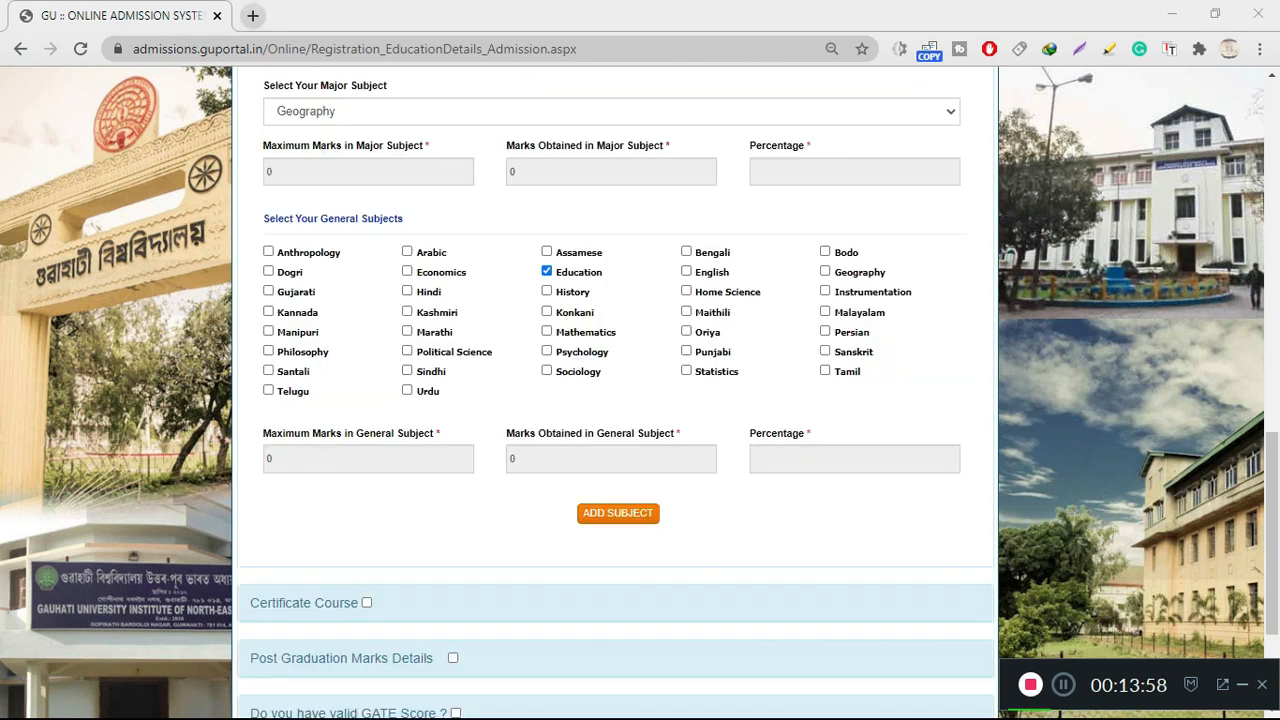
click(617, 513)
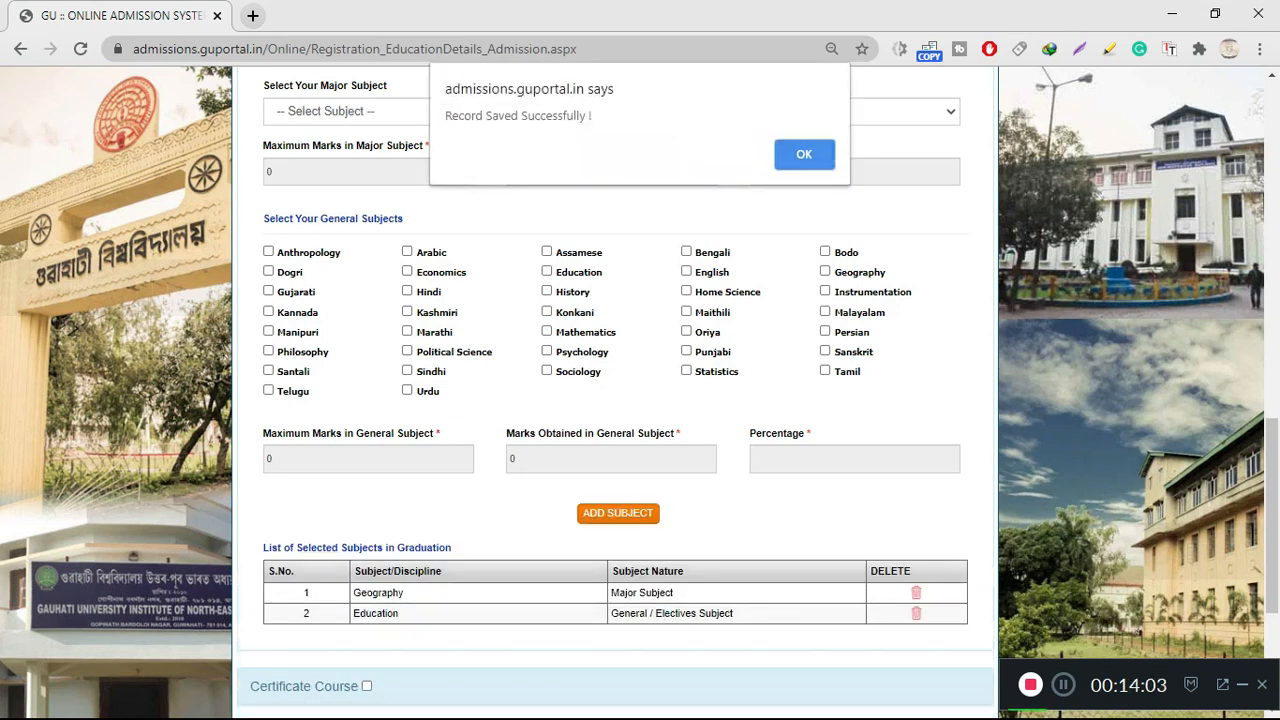
key(Return)
scroll(615, 400, down, 2)
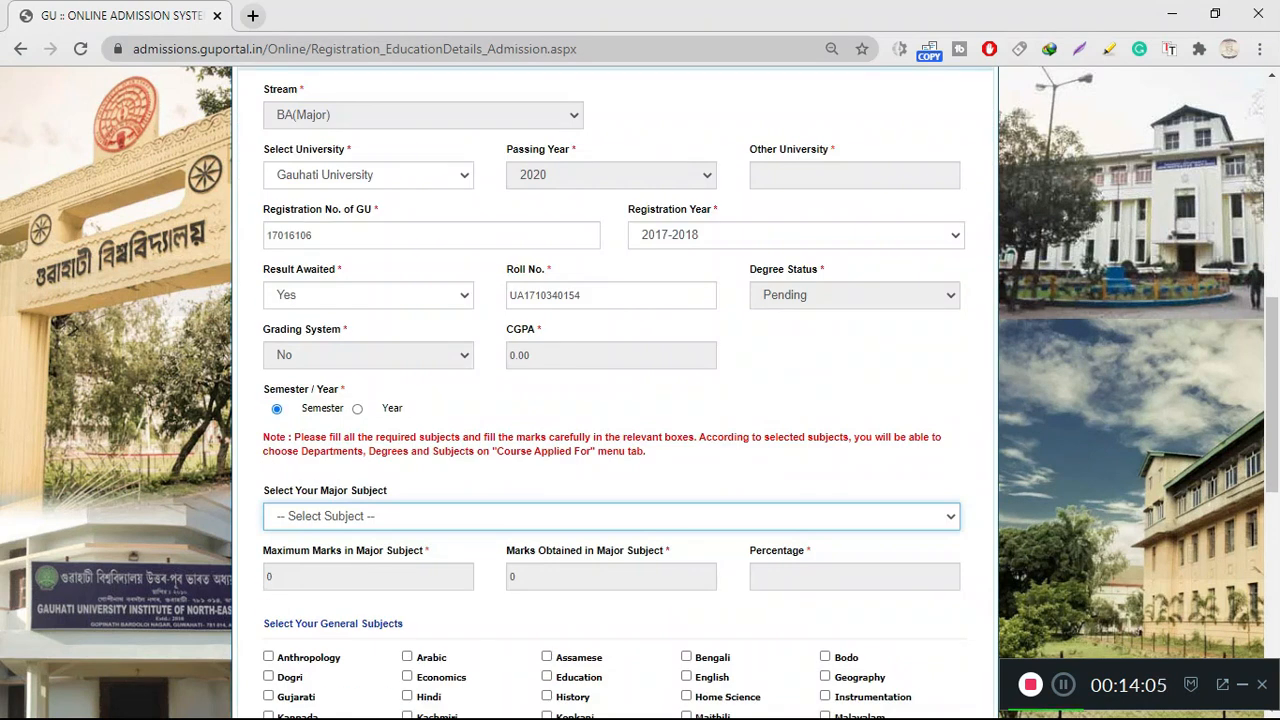
scroll(615, 400, down, 8)
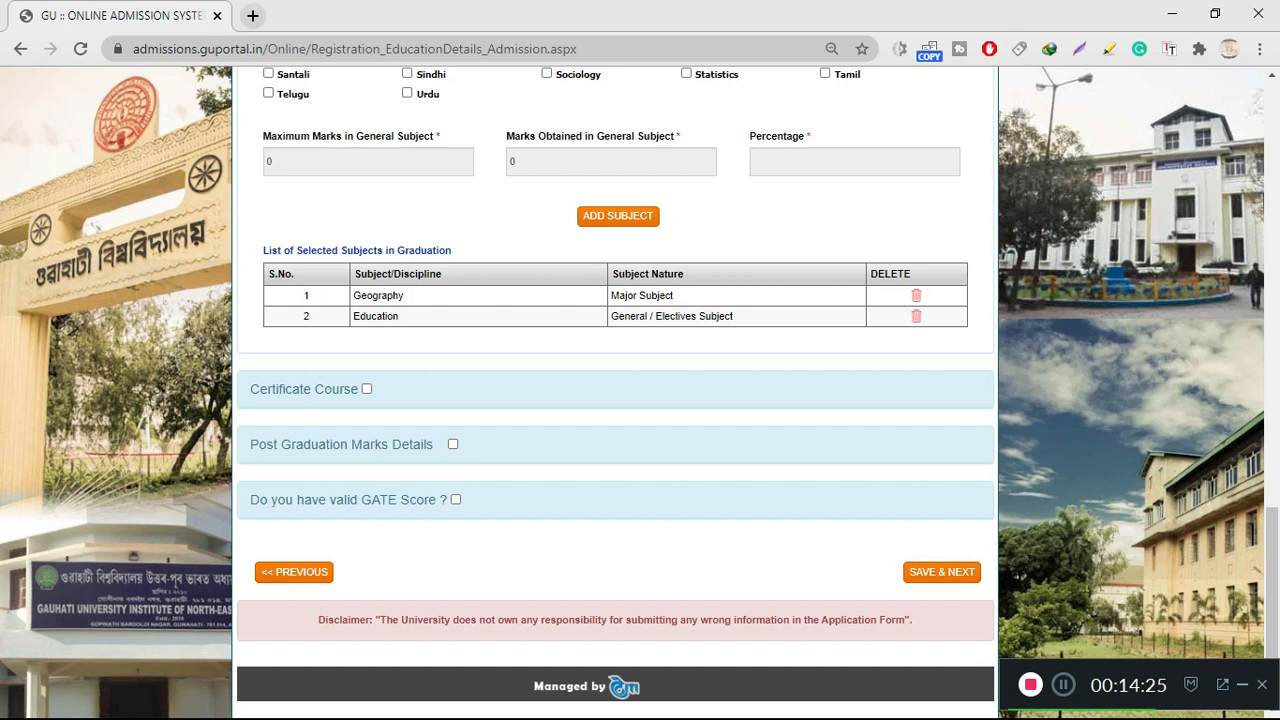
Use SAVE & NEXT on Academic Details to reach Step 4/5 Document Upload
click(942, 572)
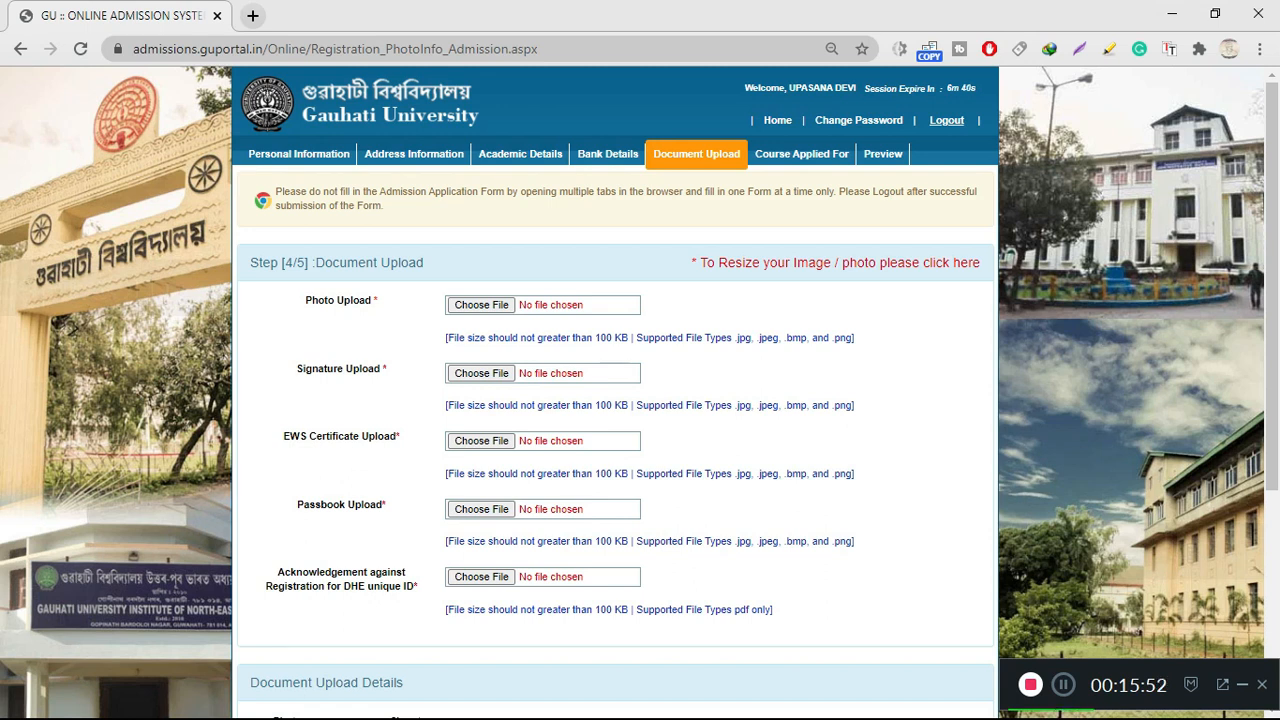
Zoom in on the Document Upload page and save it to reach Course Applied For
scroll(640, 400, down, 2)
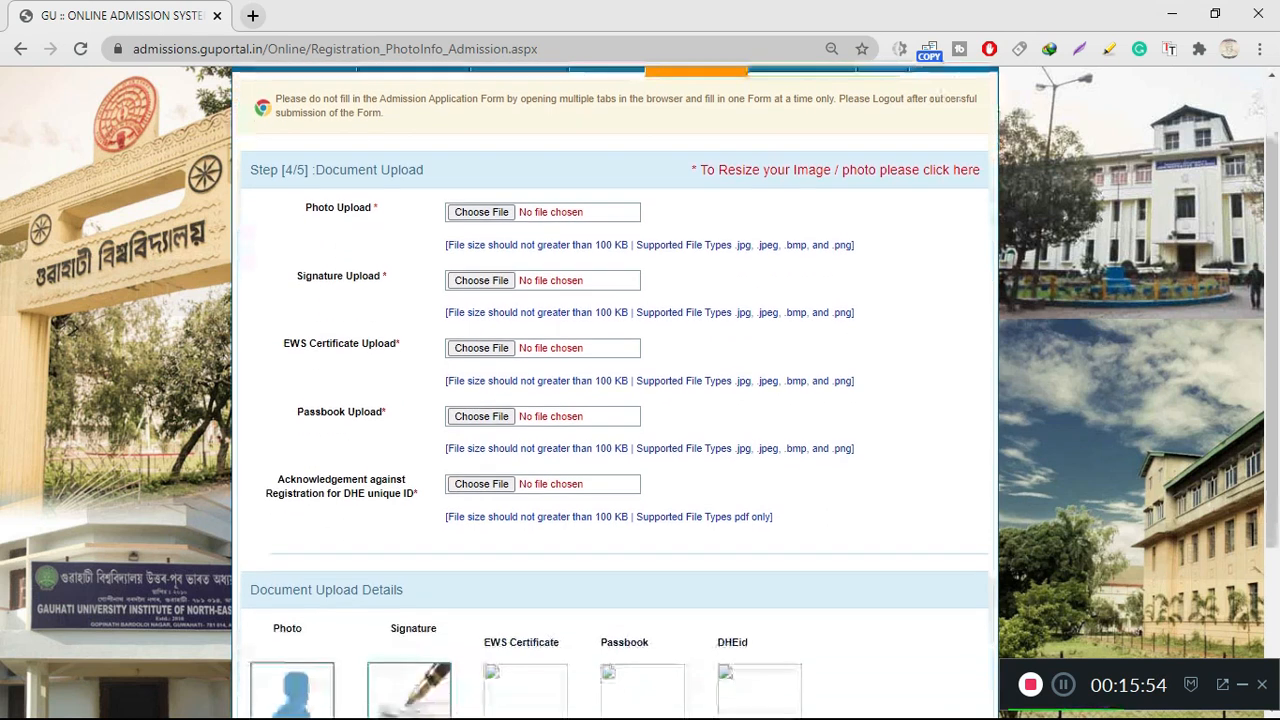
scroll(640, 400, down, 1)
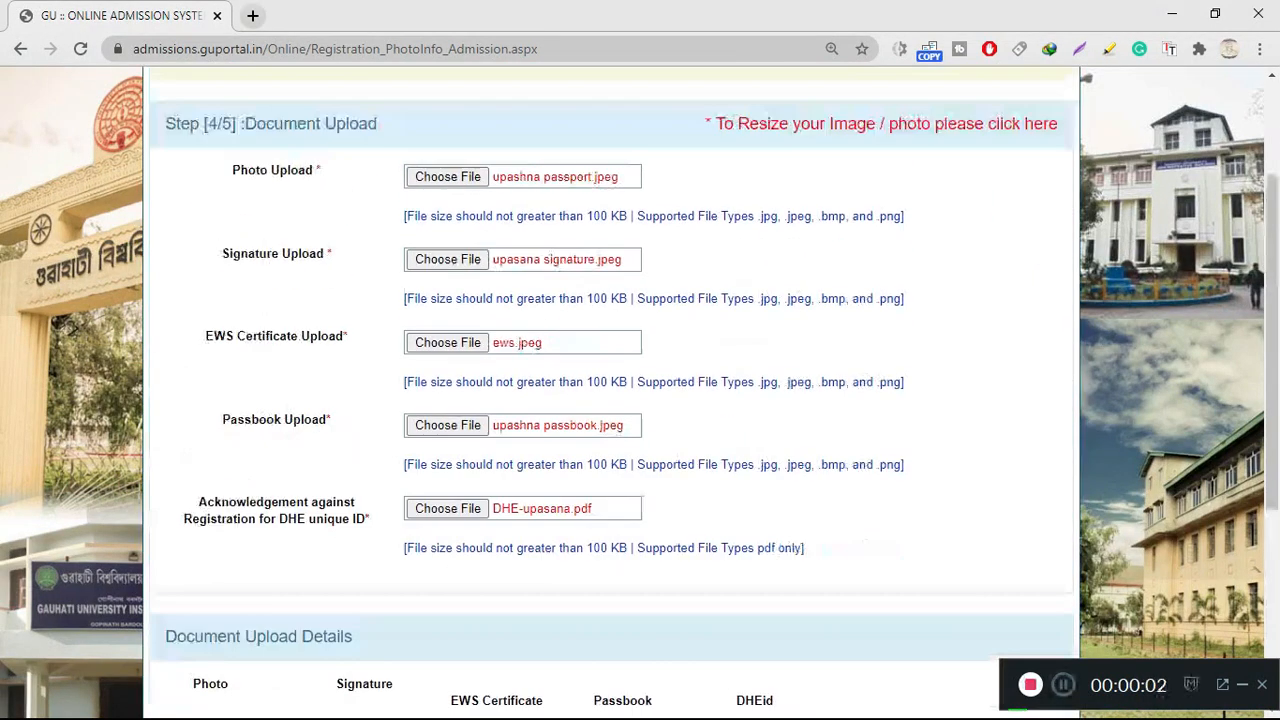
scroll(640, 400, up, 3)
key(ctrl+plus)
scroll(640, 400, down, 5)
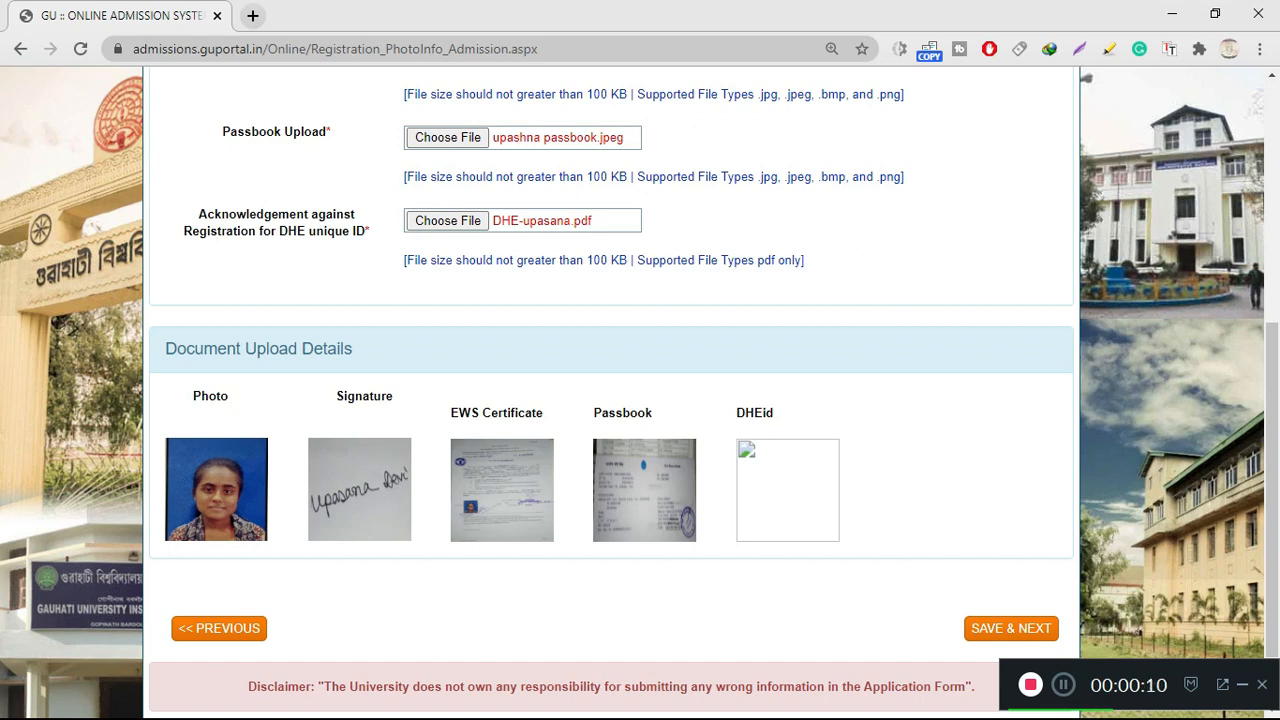
scroll(611, 400, up, 1)
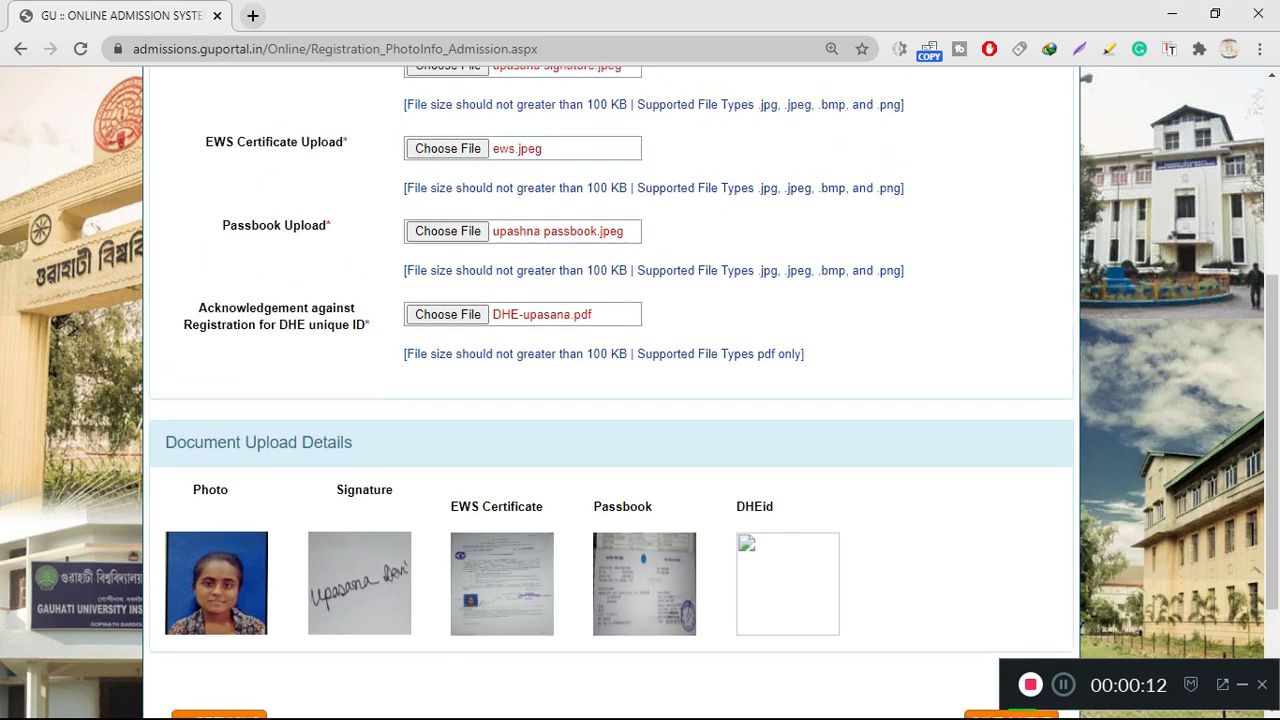
scroll(611, 400, down, 1)
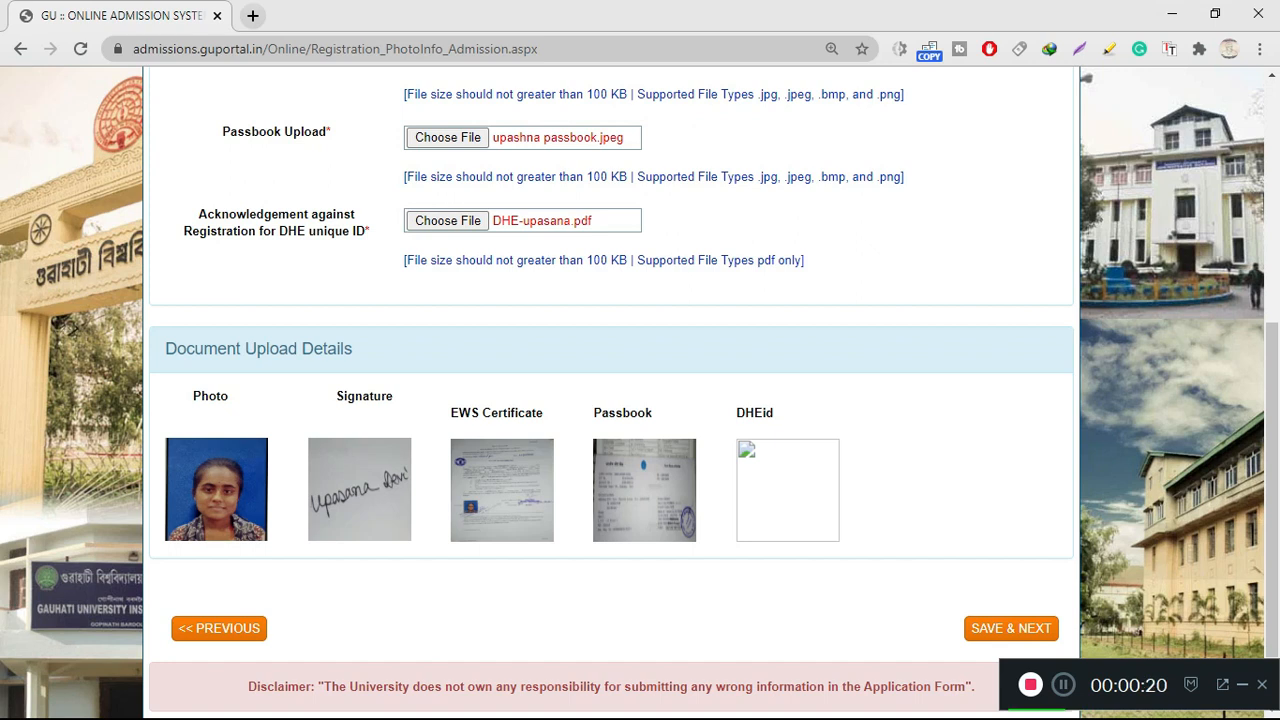
scroll(613, 394, down, 2)
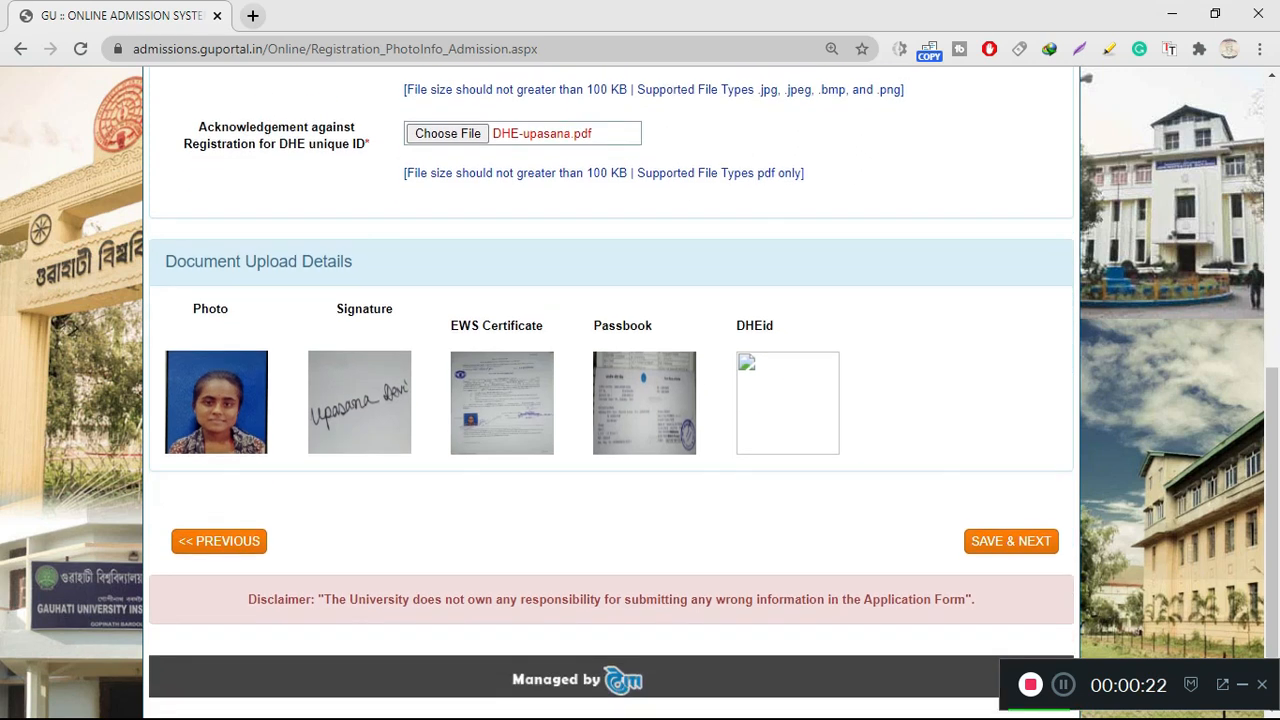
click(1011, 540)
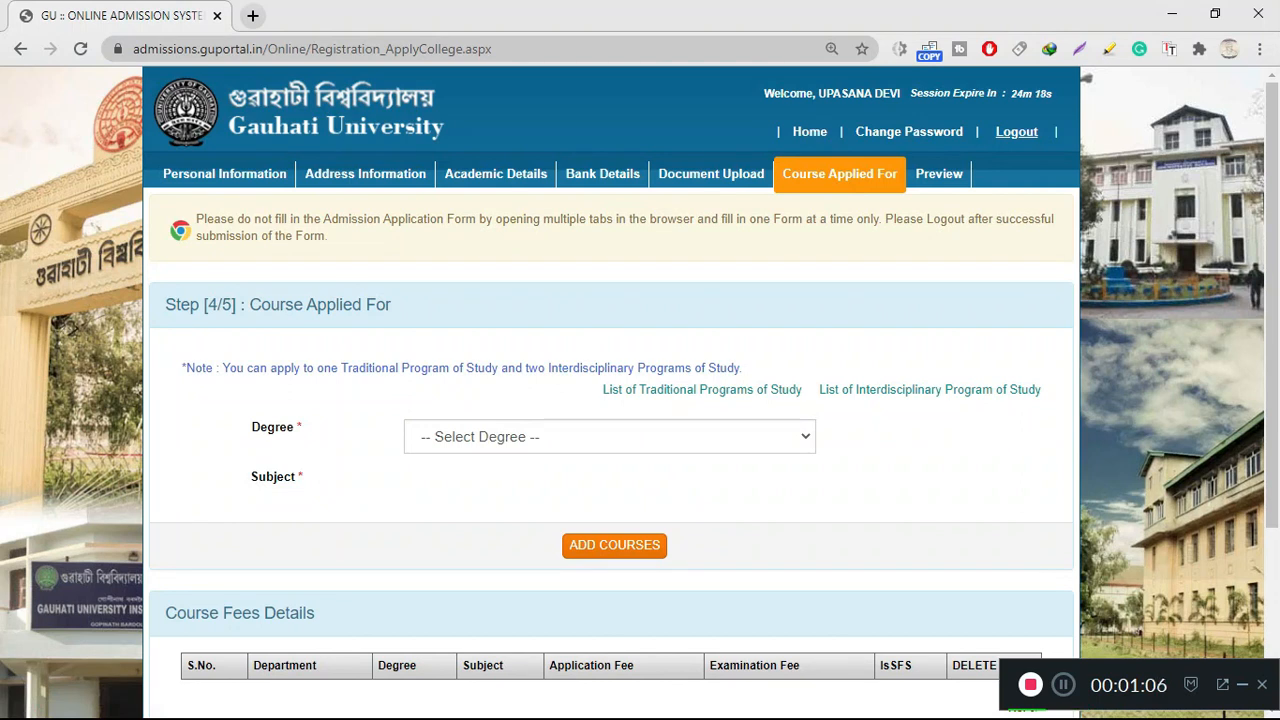
Choose M.A. as the degree and Geography as the subject
click(610, 437)
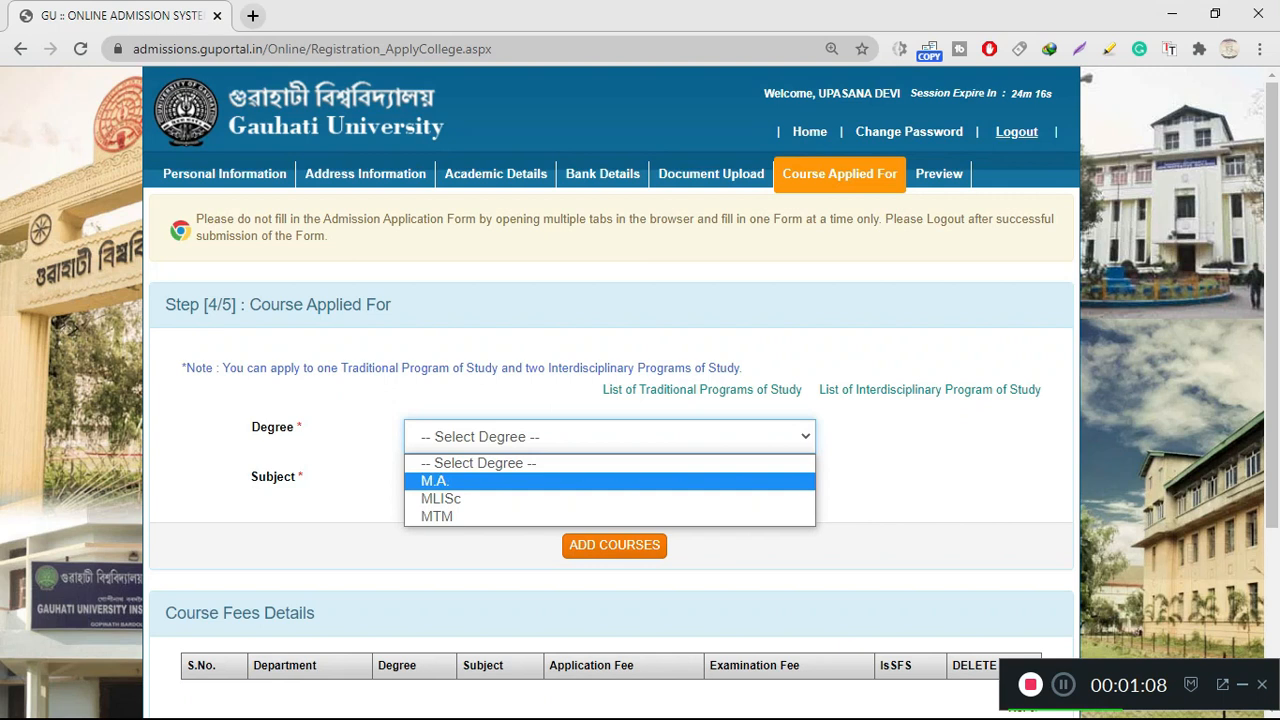
click(610, 481)
click(610, 437)
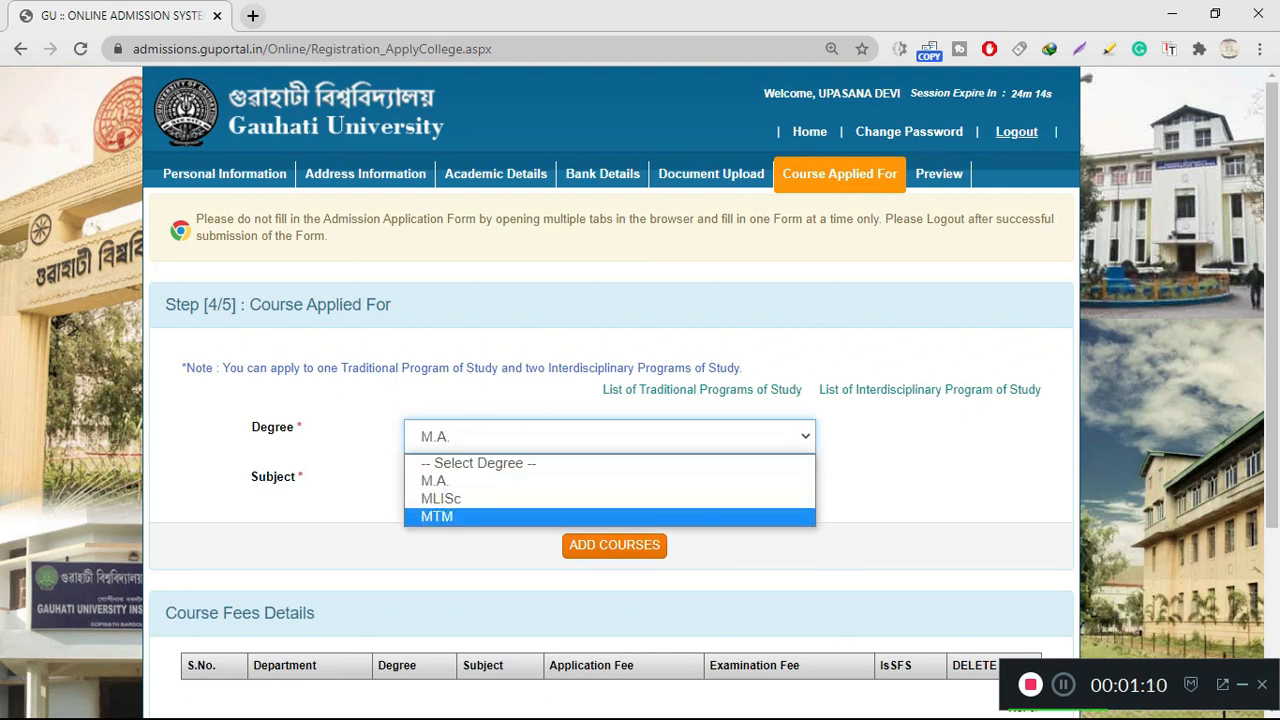
click(610, 481)
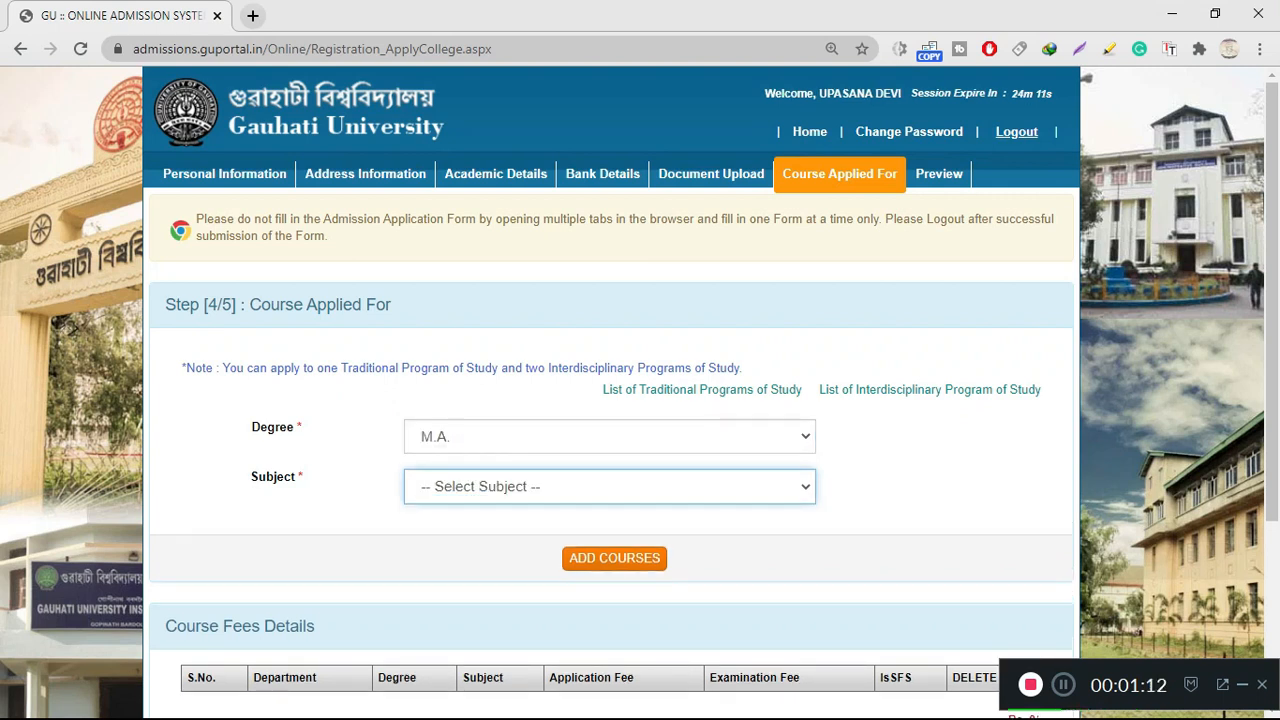
click(610, 487)
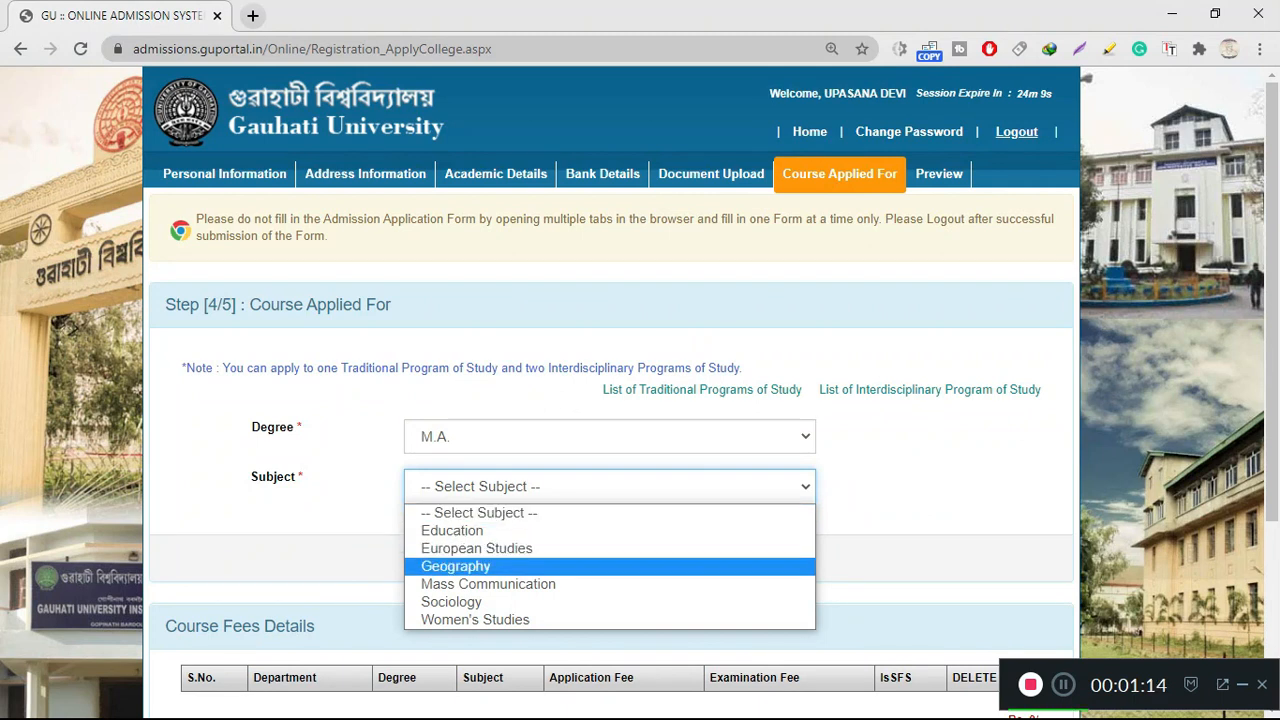
click(456, 566)
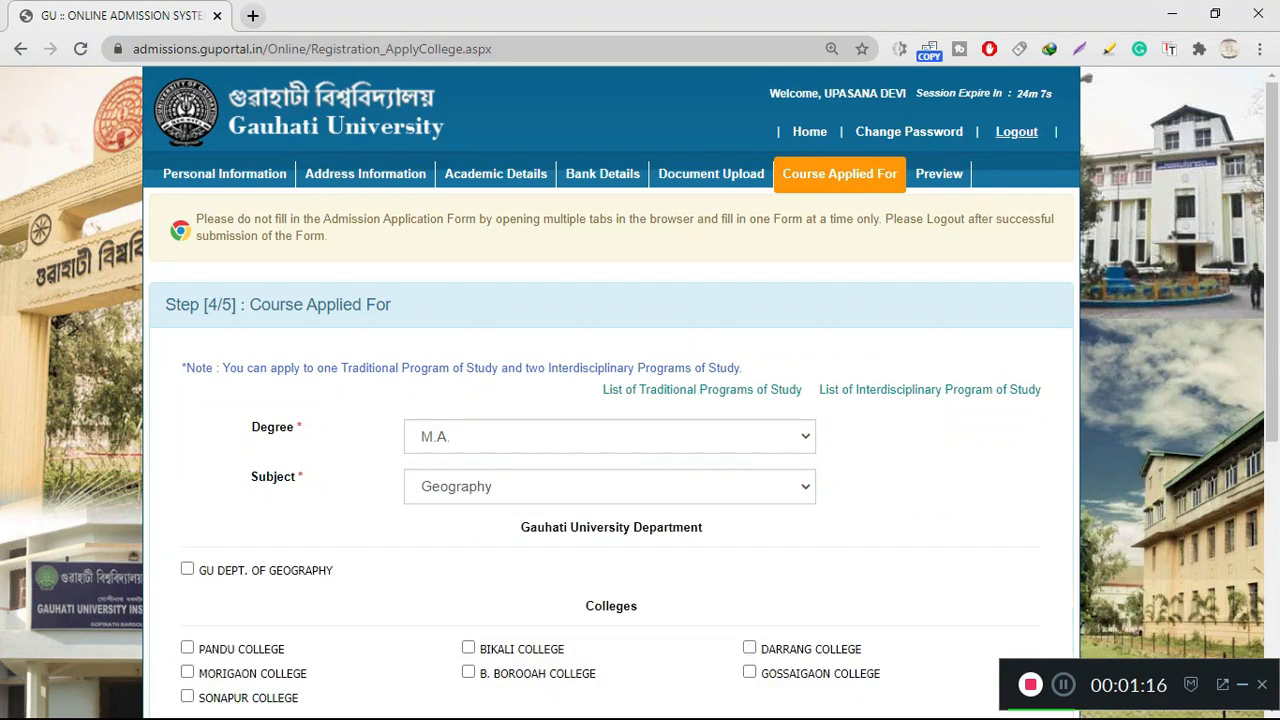
Tick GU DEPT. OF GEOGRAPHY as a course choice and review the course fees
scroll(610, 400, down, 2)
scroll(610, 400, up, 1)
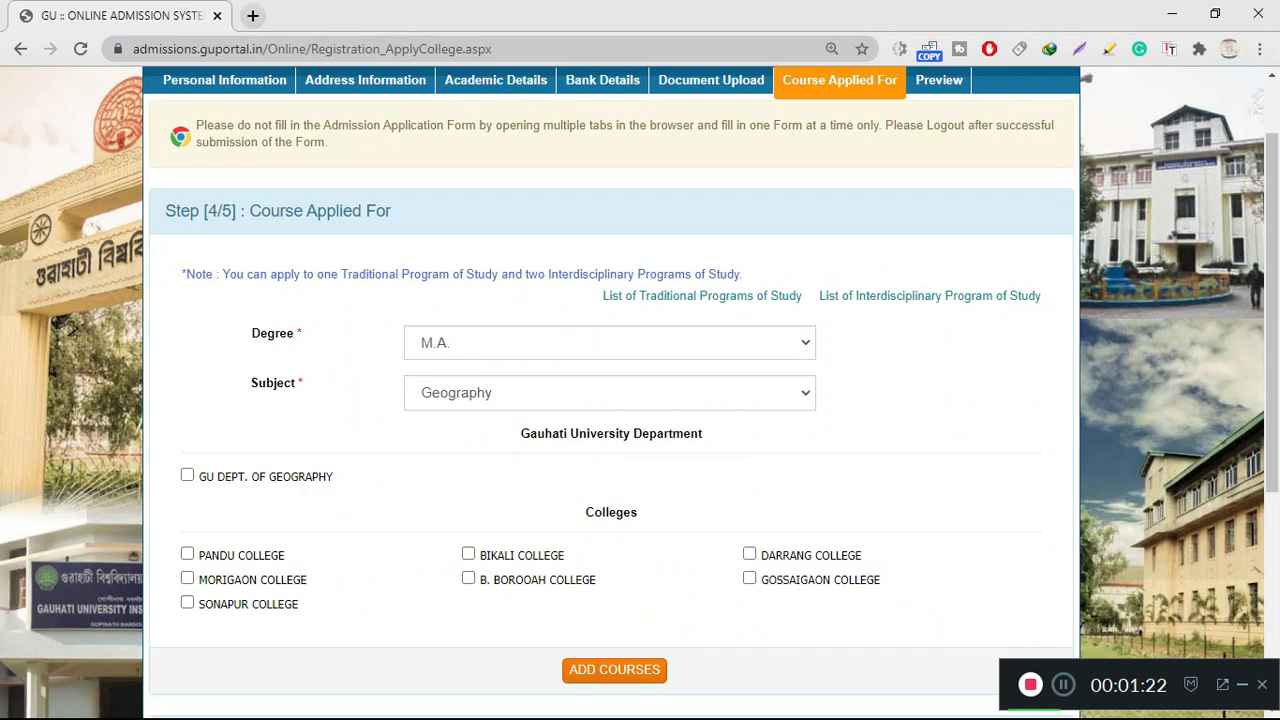
click(187, 475)
scroll(610, 400, down, 1)
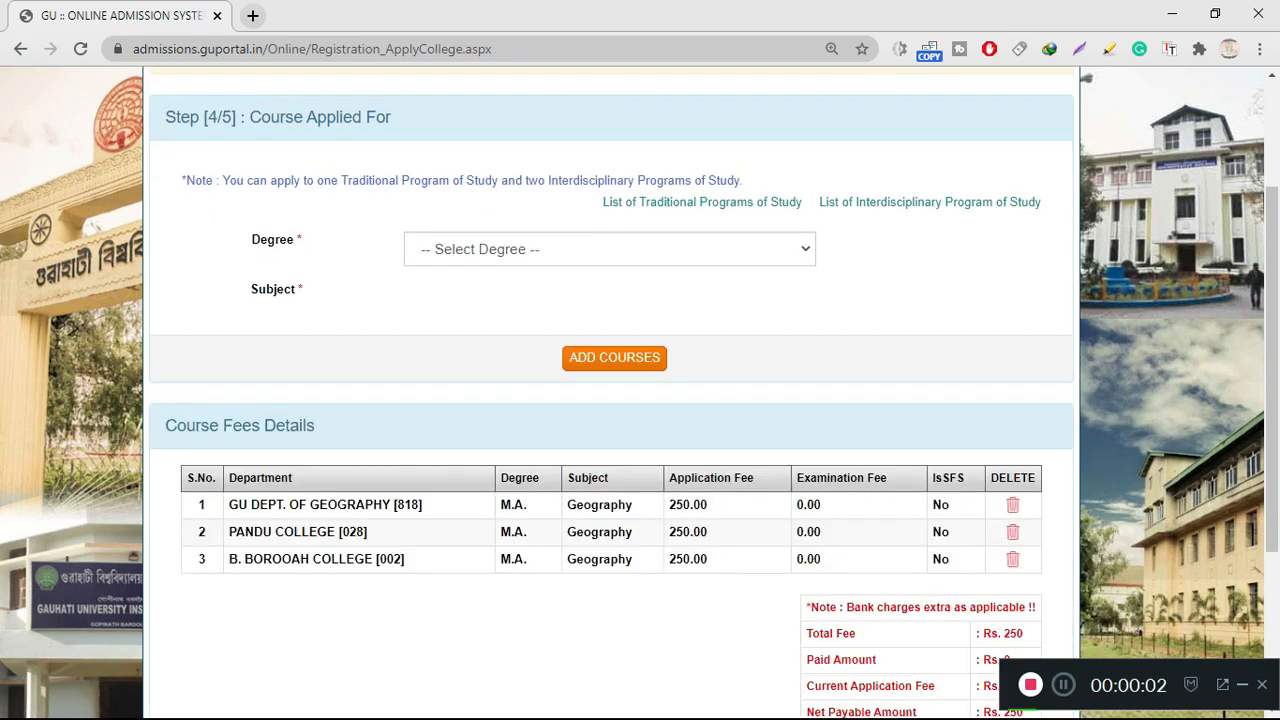
scroll(610, 400, down, 2)
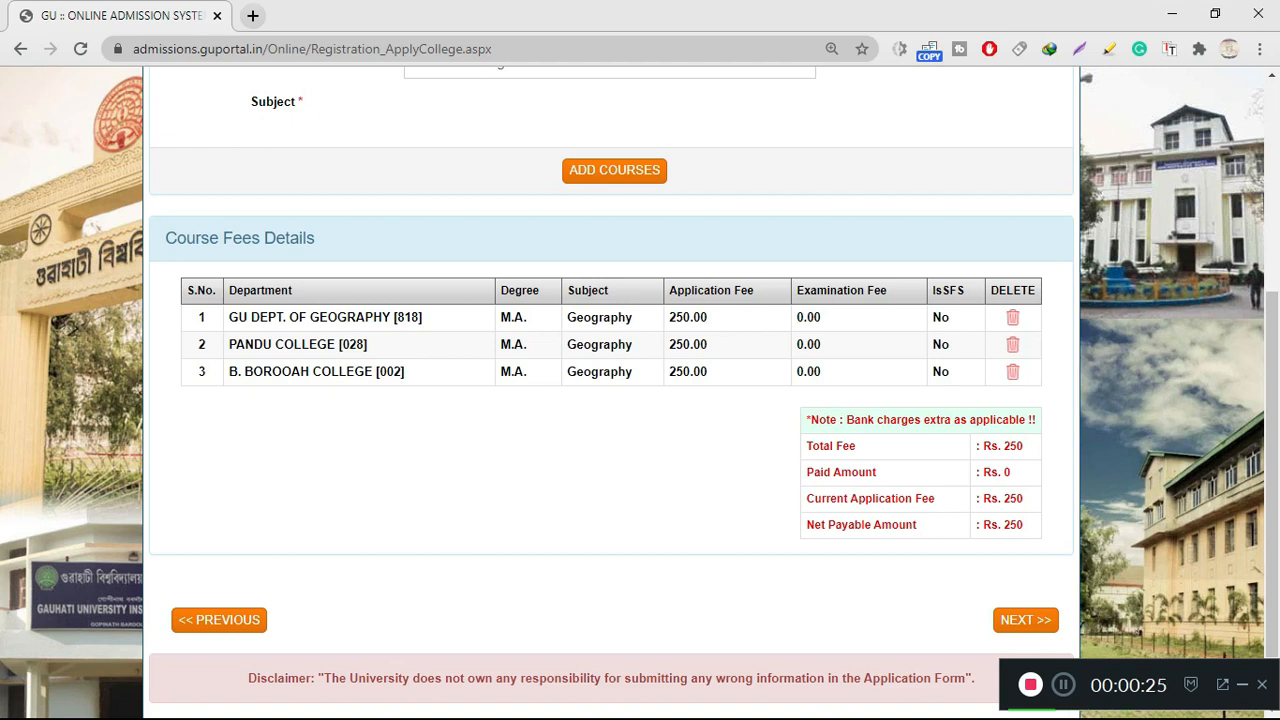
scroll(640, 400, down, 1)
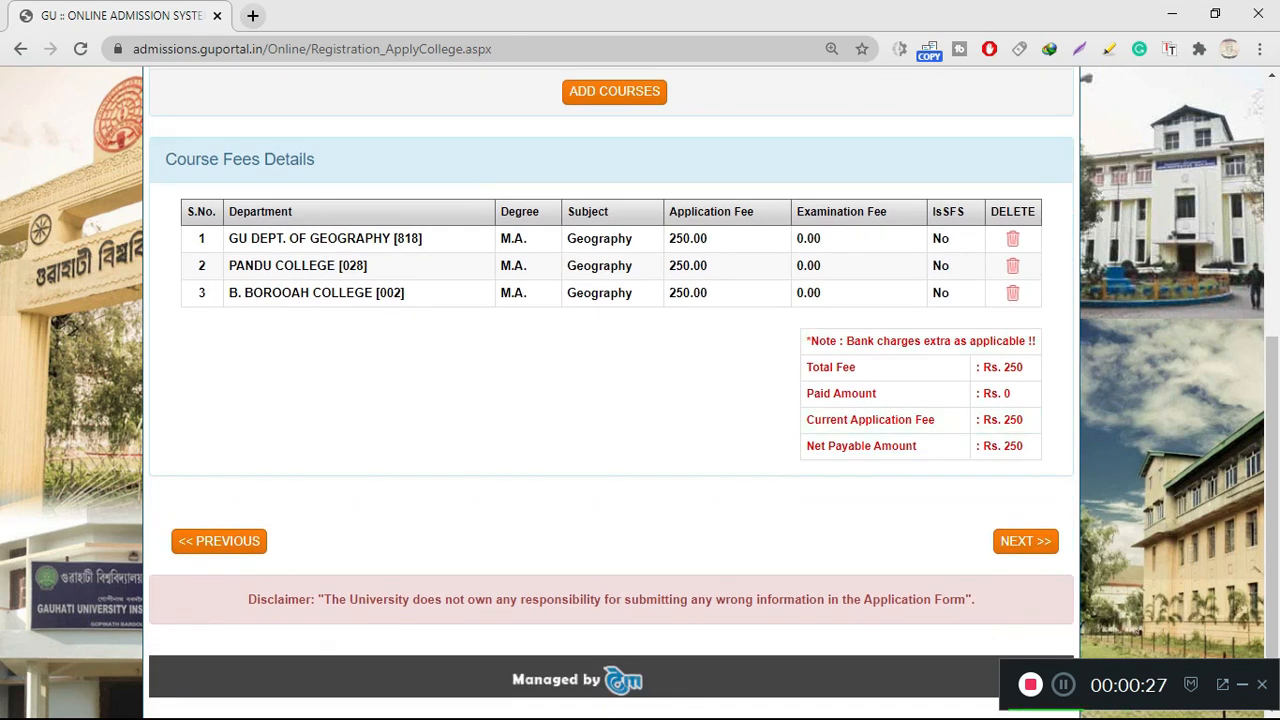
Go to the registration preview with NEXT >> and scroll through all entered details
click(1025, 541)
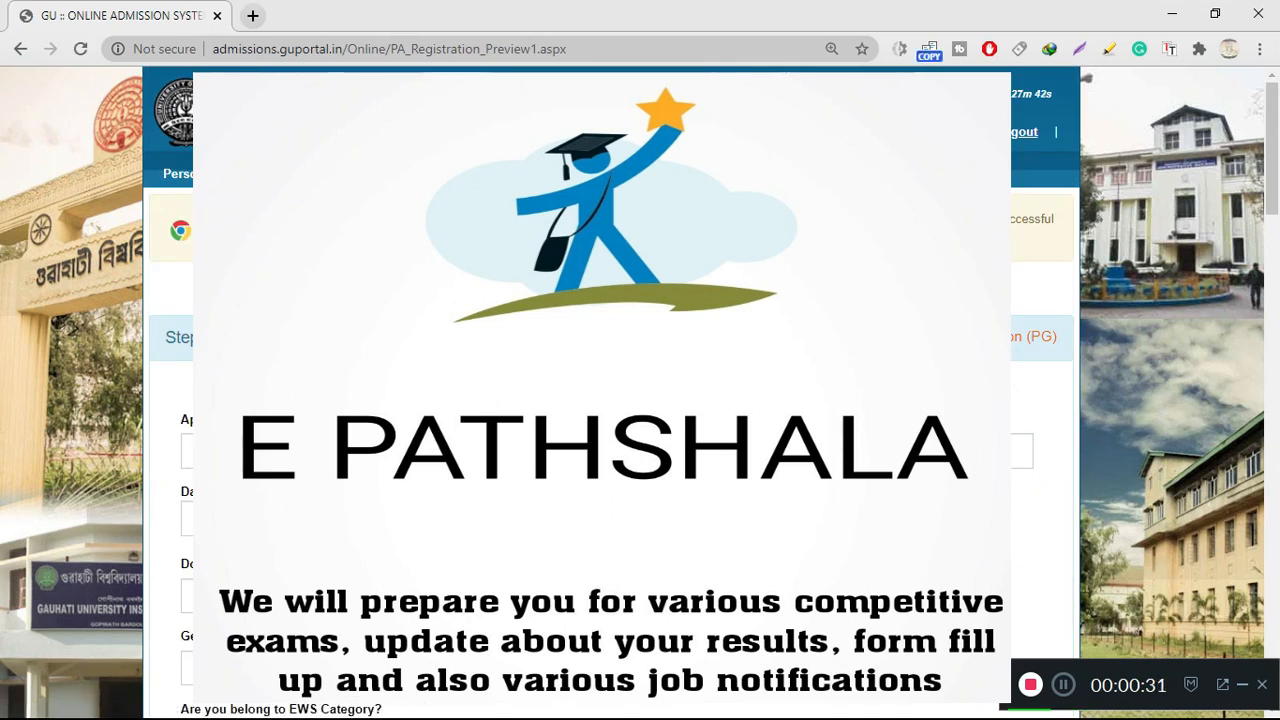
scroll(610, 400, down, 7)
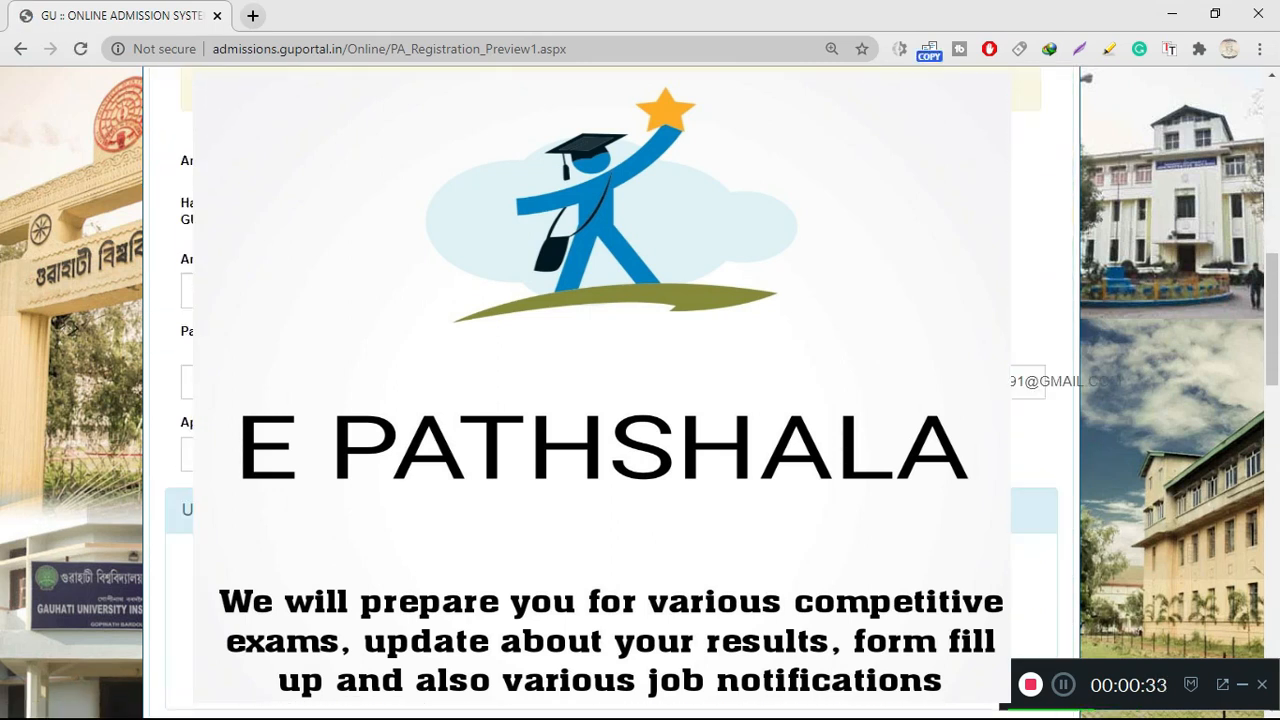
scroll(610, 400, down, 10)
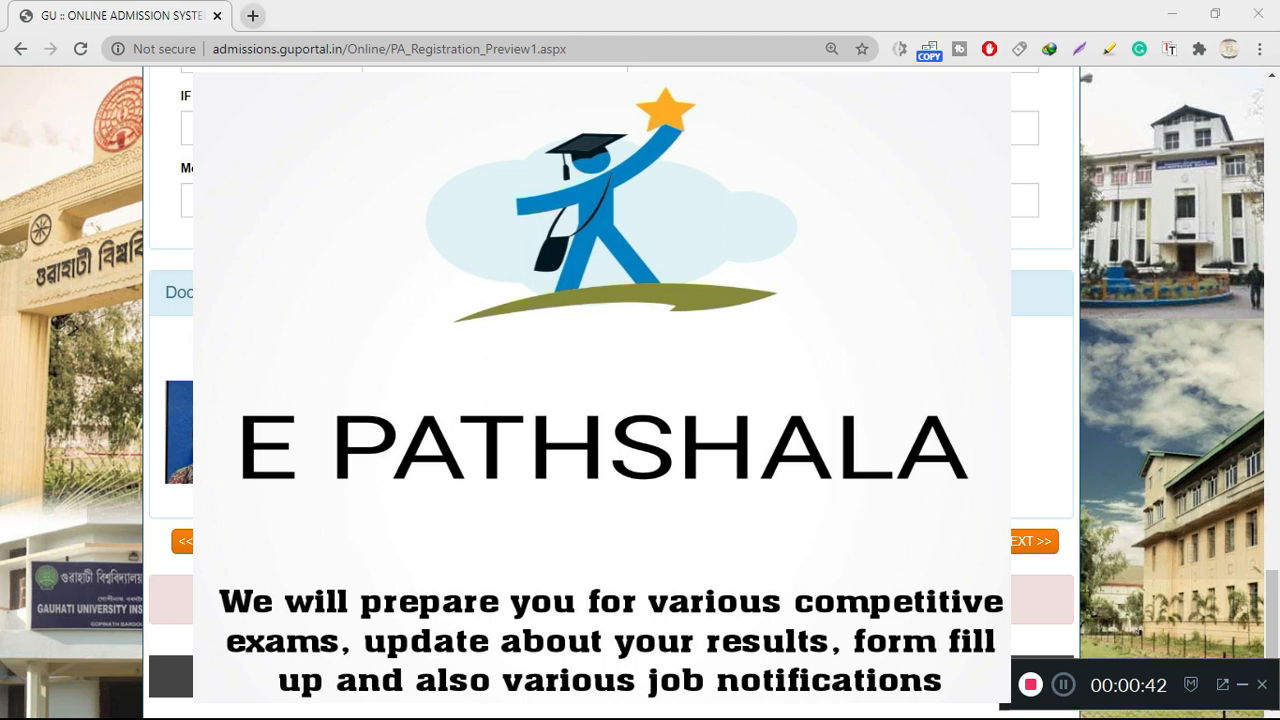
scroll(610, 400, up, 15)
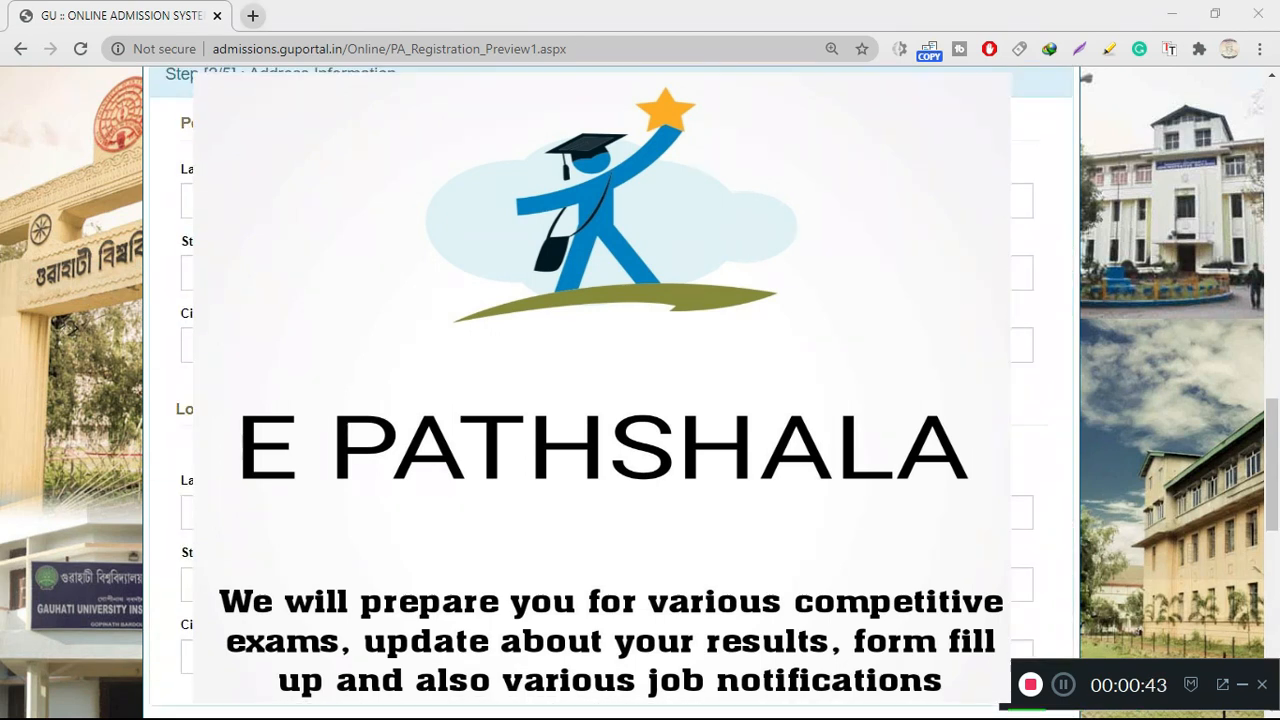
scroll(610, 400, up, 3)
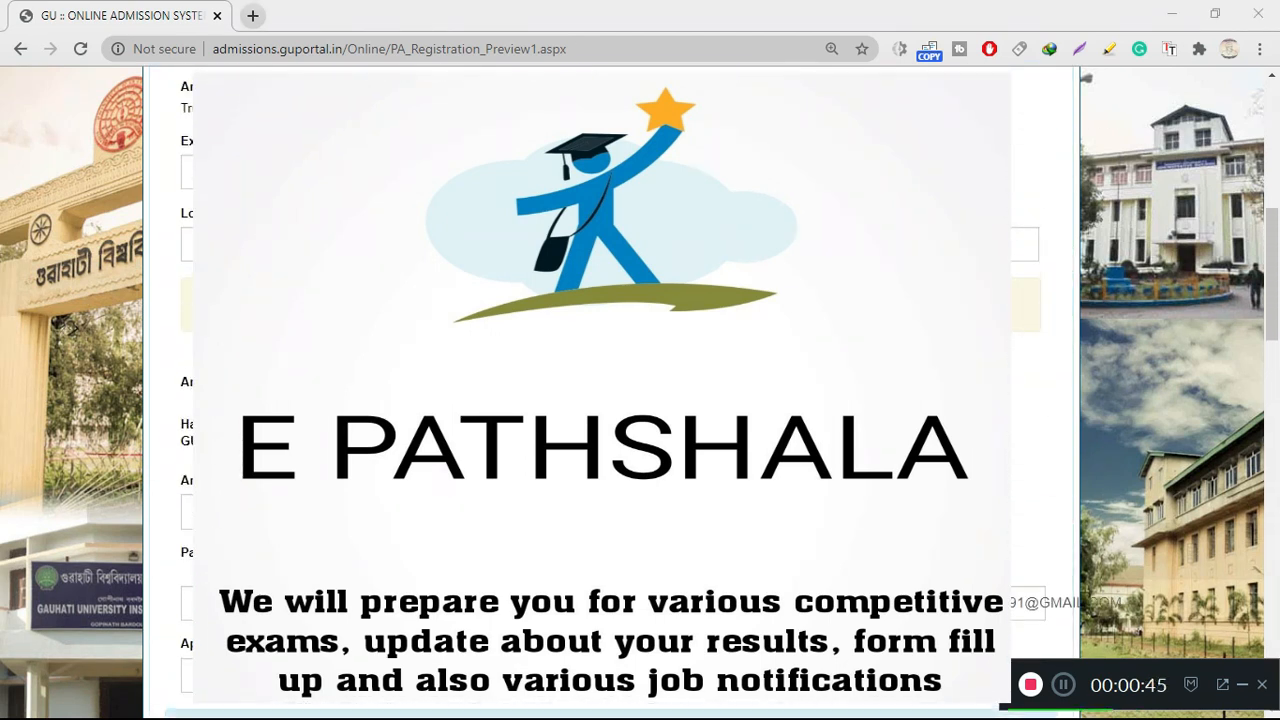
scroll(610, 400, up, 4)
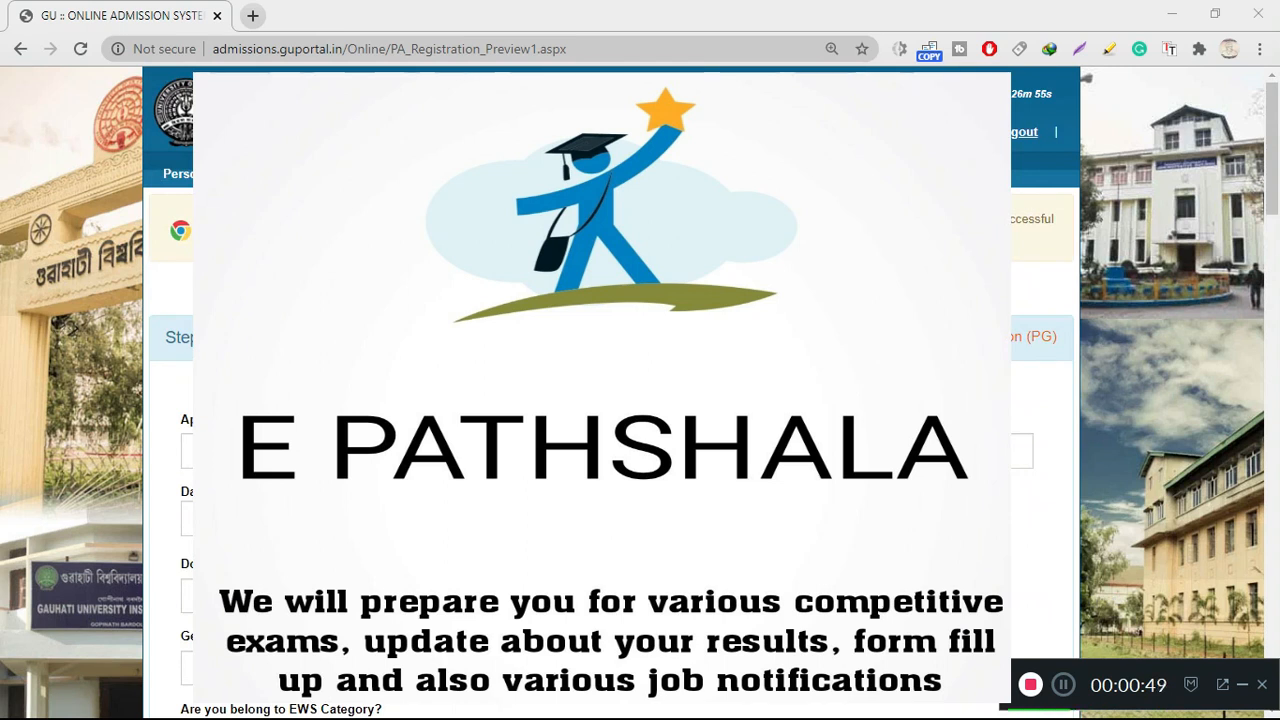
scroll(610, 400, down, 3)
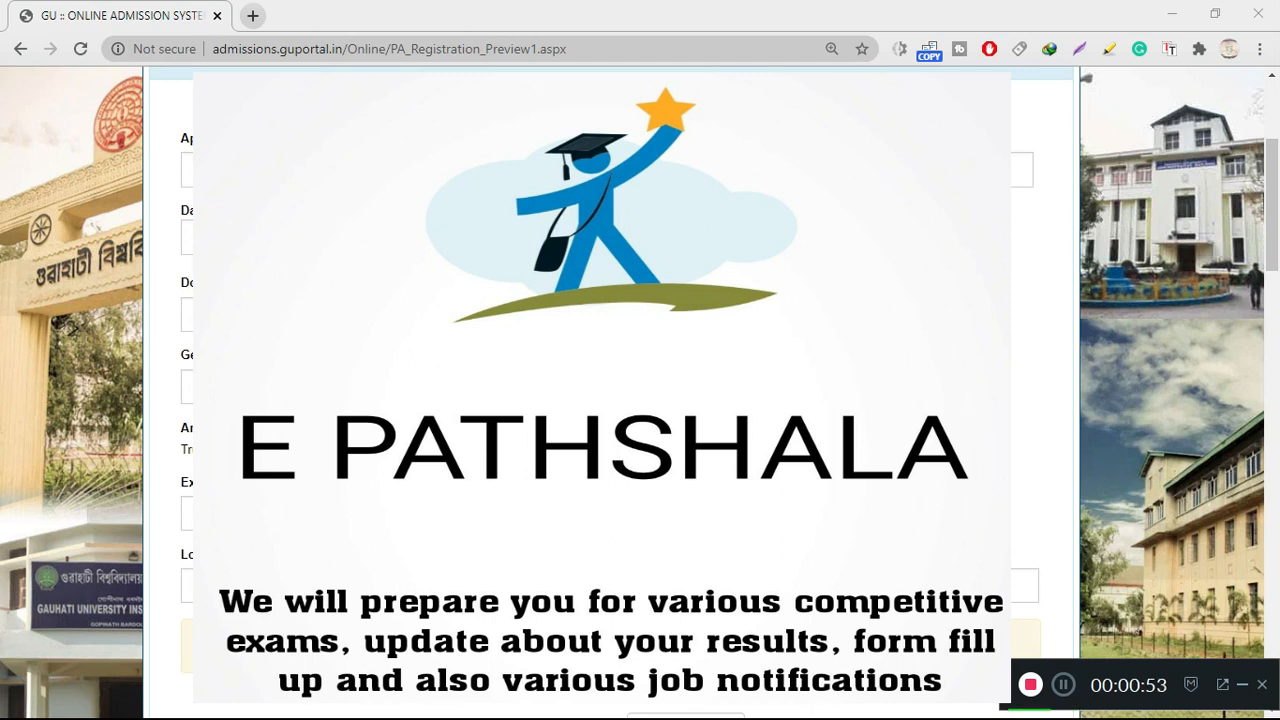
scroll(610, 400, down, 5)
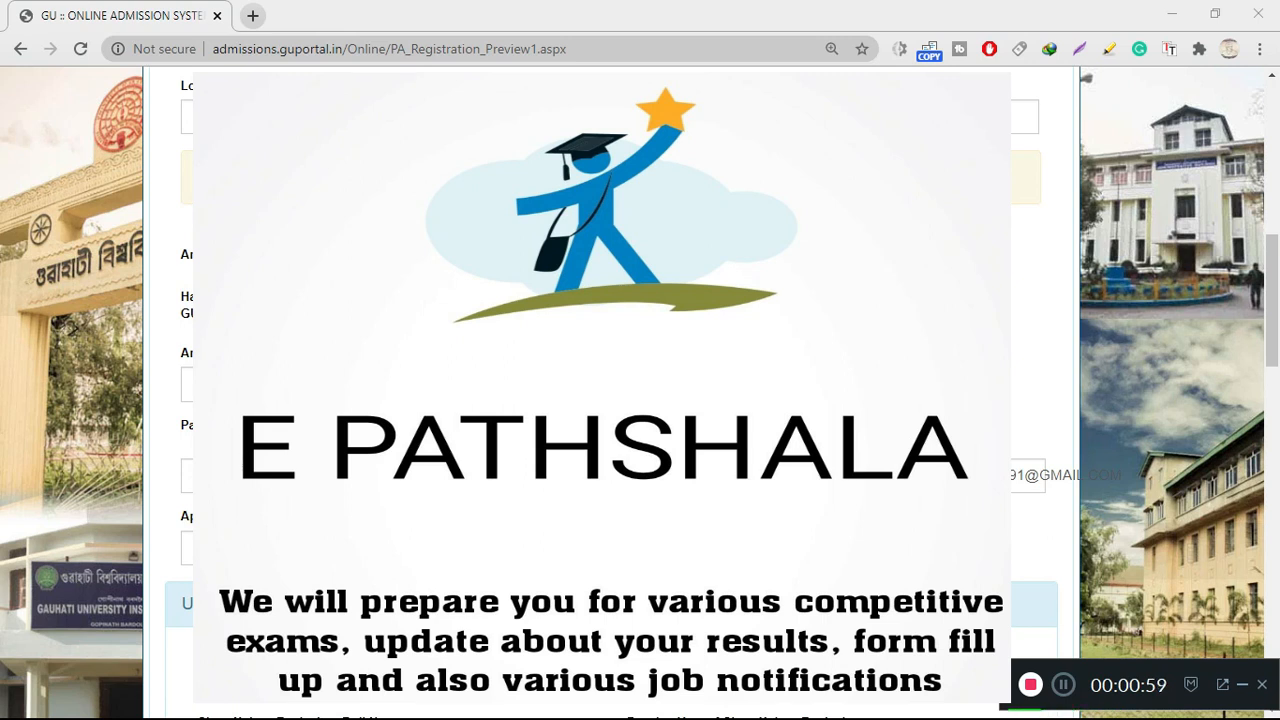
scroll(610, 400, down, 4)
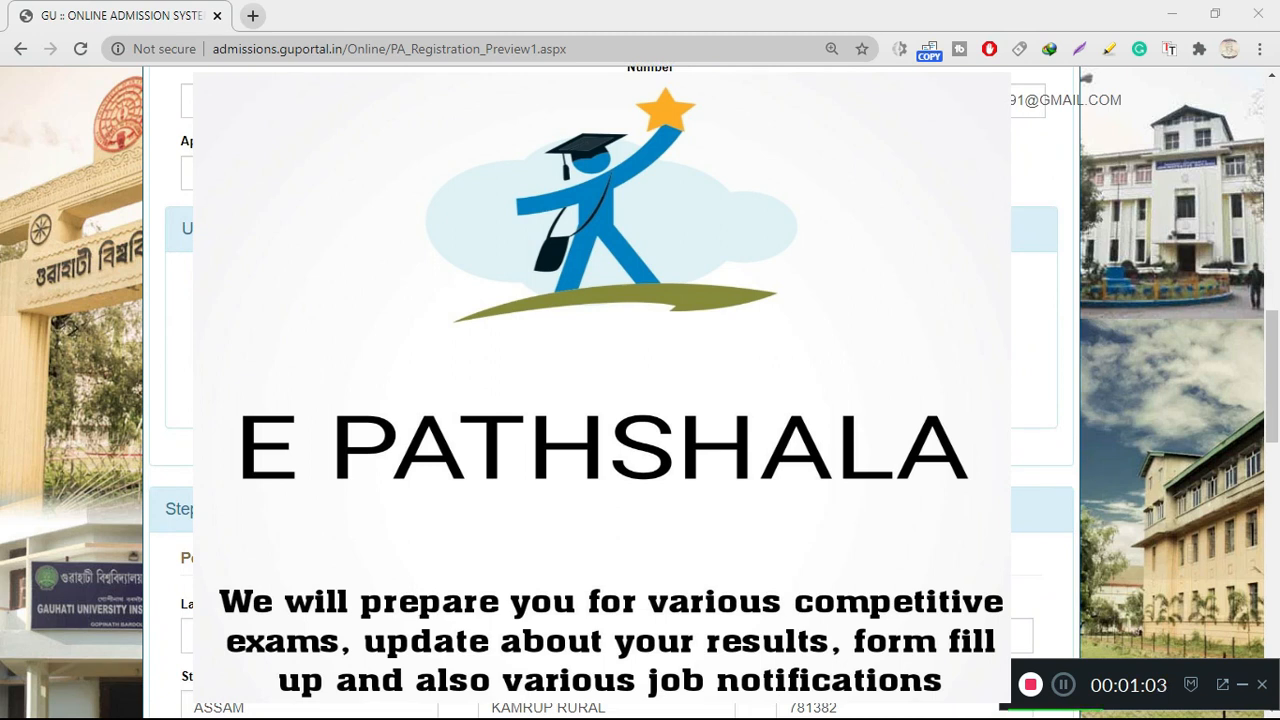
scroll(610, 400, down, 4)
scroll(610, 400, down, 7)
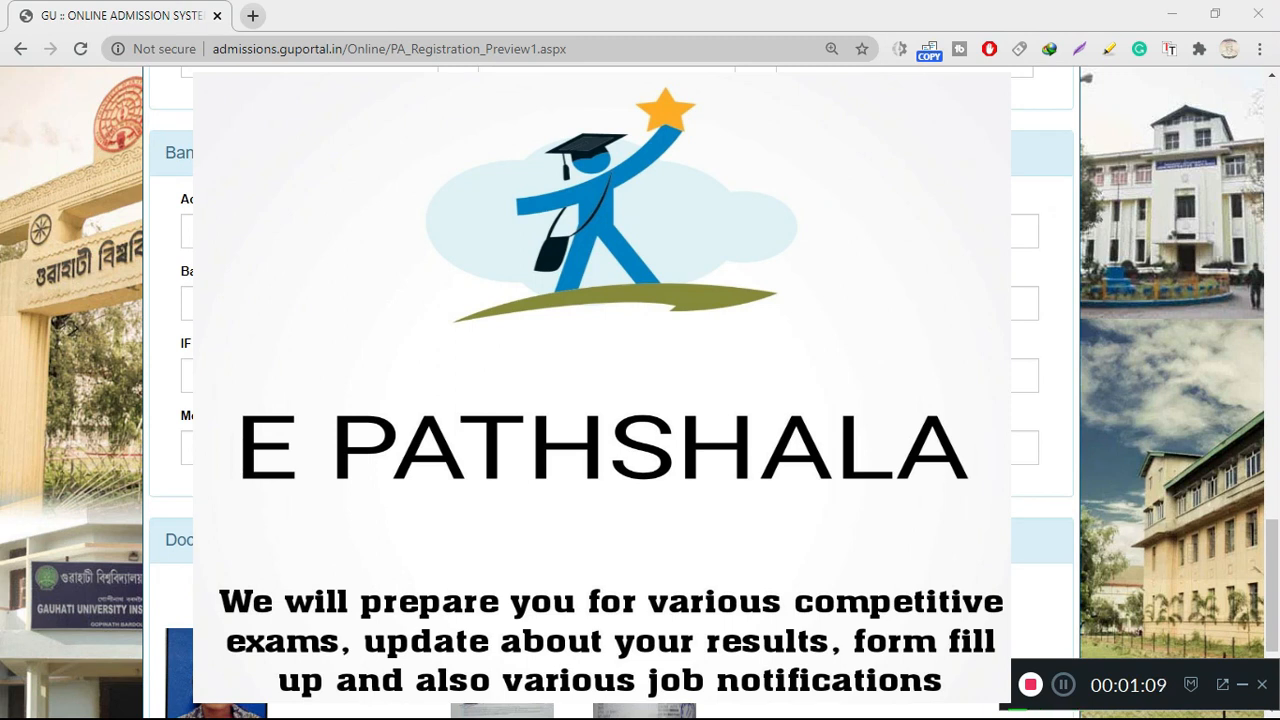
scroll(610, 400, down, 3)
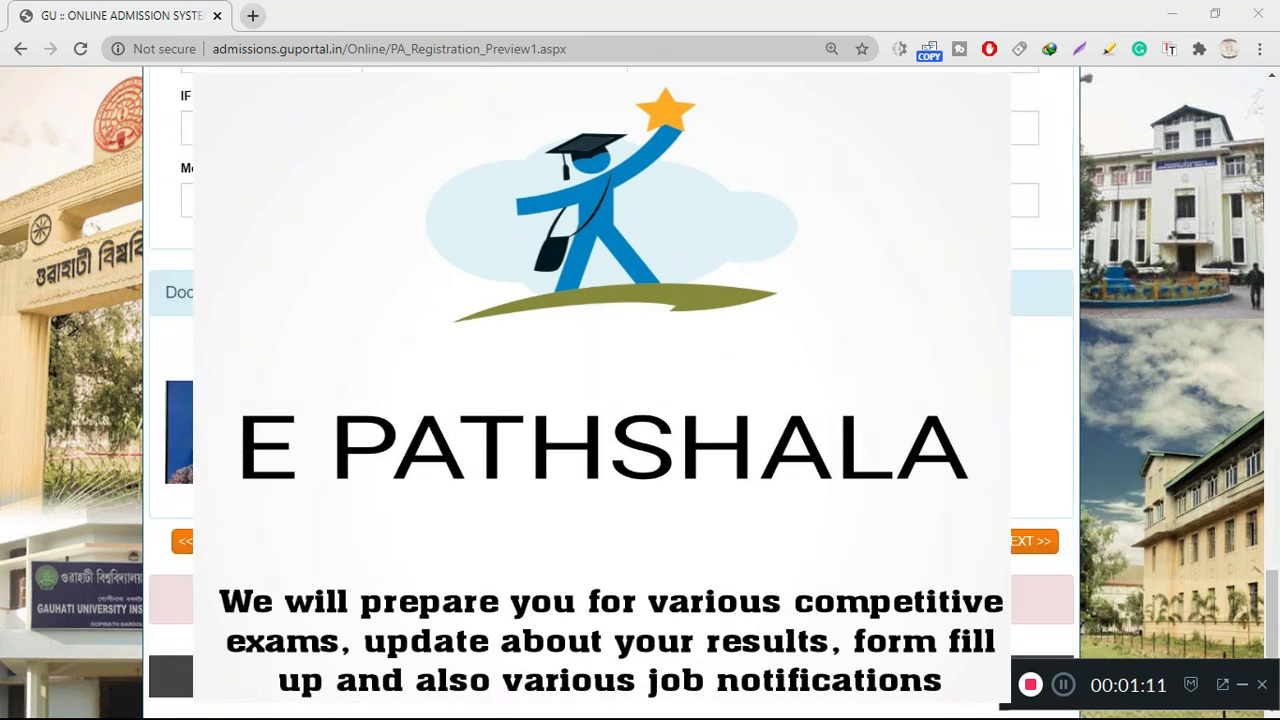
click(1033, 541)
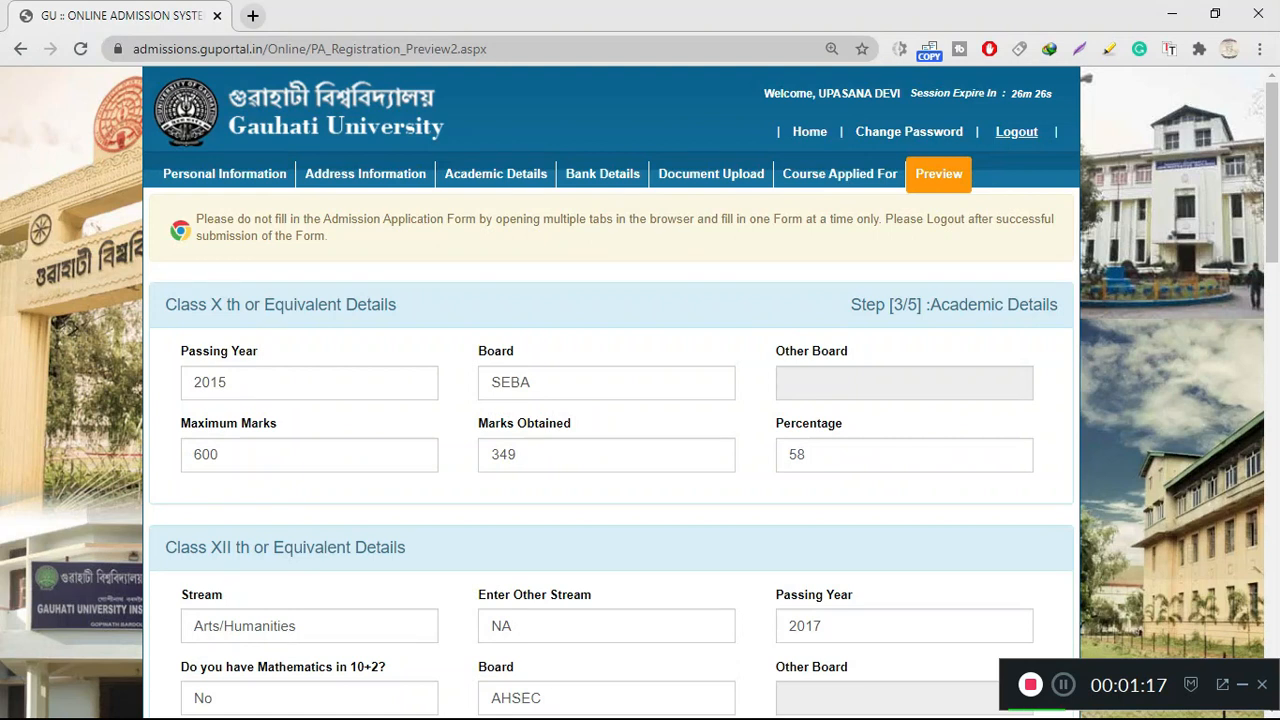
scroll(640, 400, down, 1)
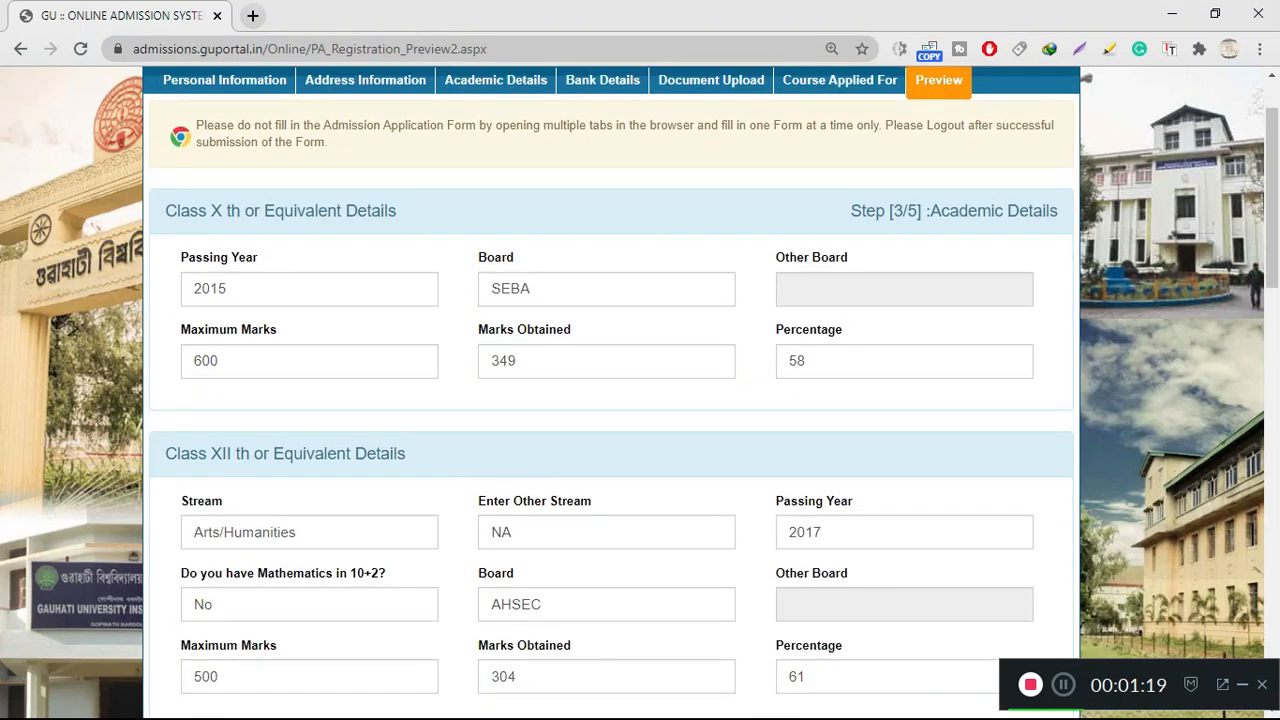
scroll(640, 400, down, 1)
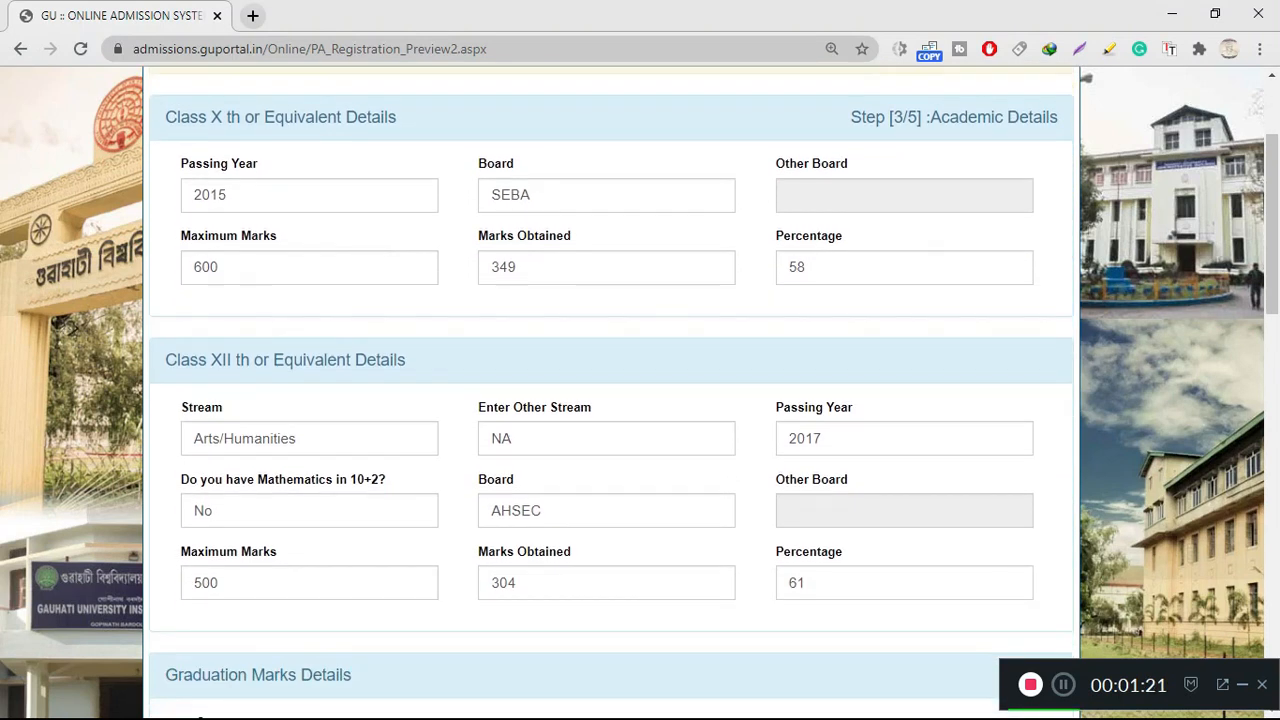
scroll(640, 400, down, 3)
scroll(640, 400, down, 3)
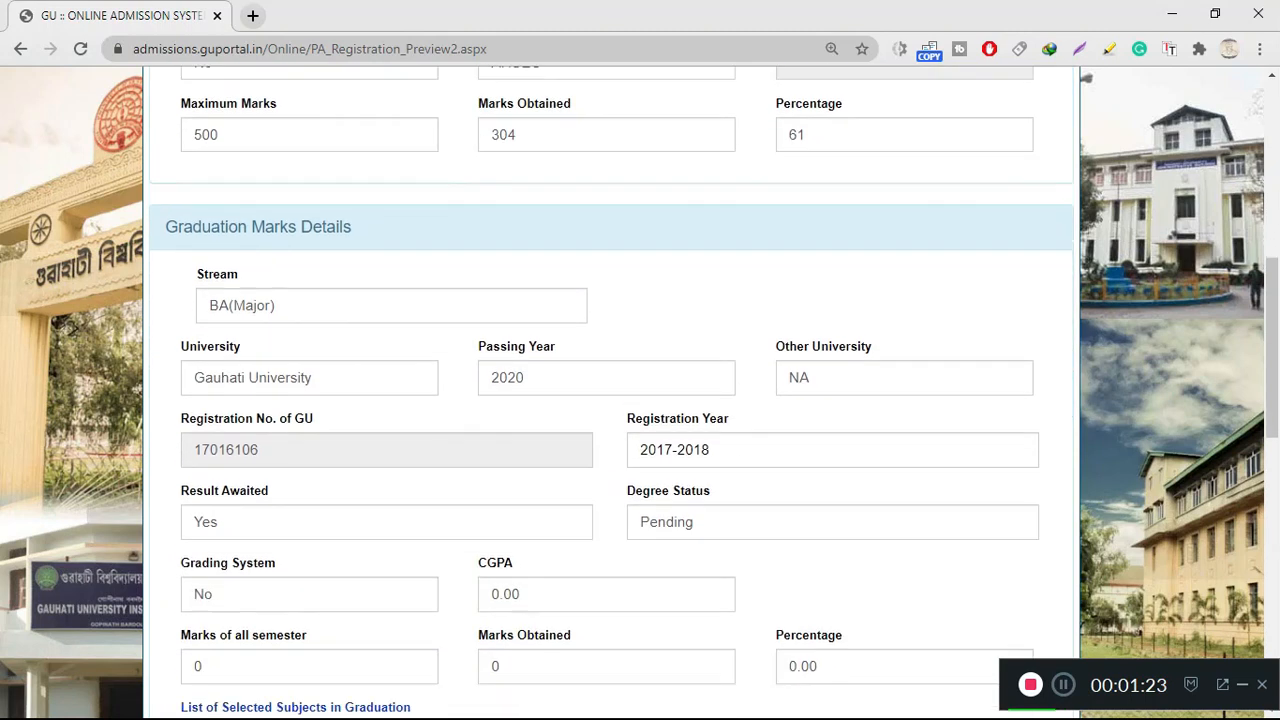
scroll(640, 400, down, 2)
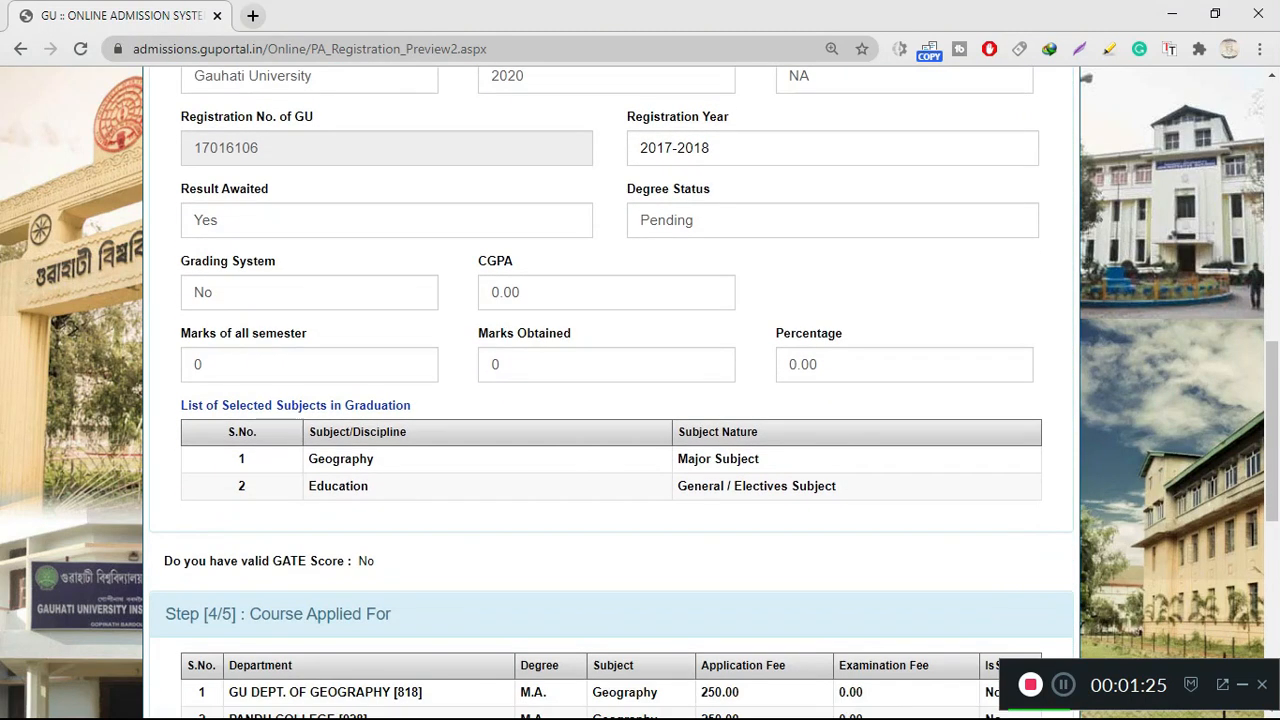
scroll(640, 400, down, 1)
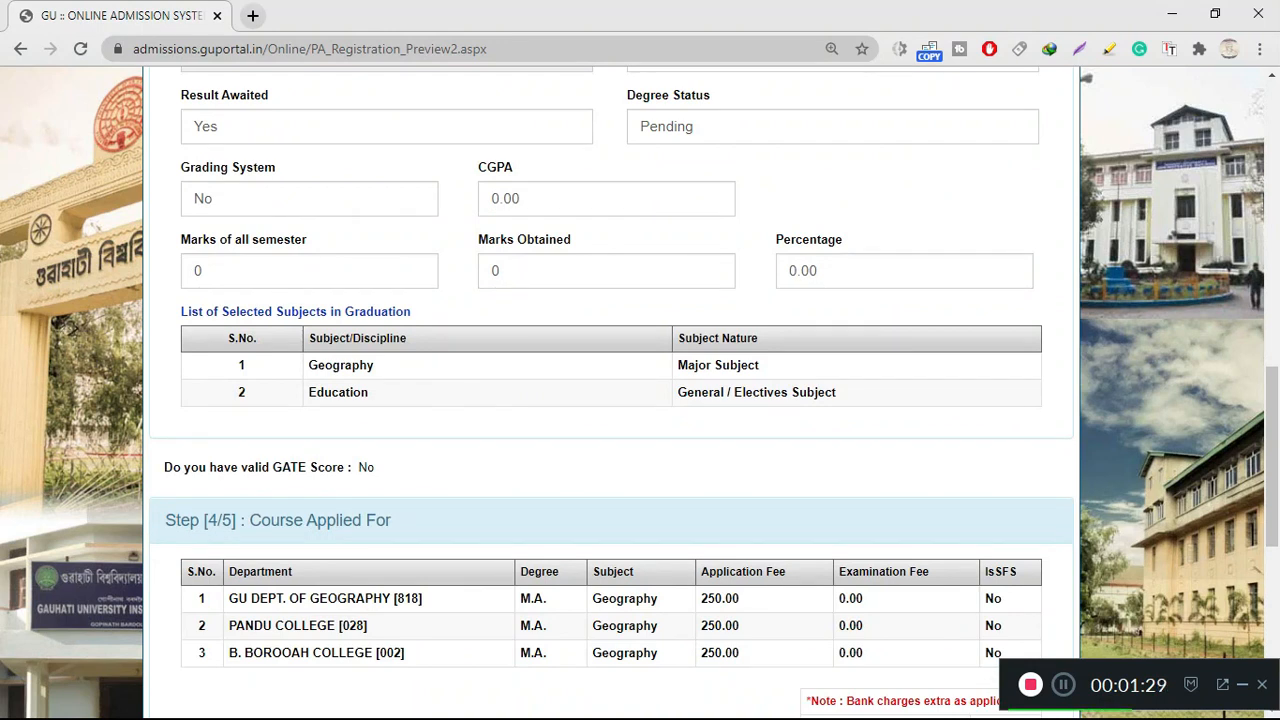
scroll(611, 400, down, 3)
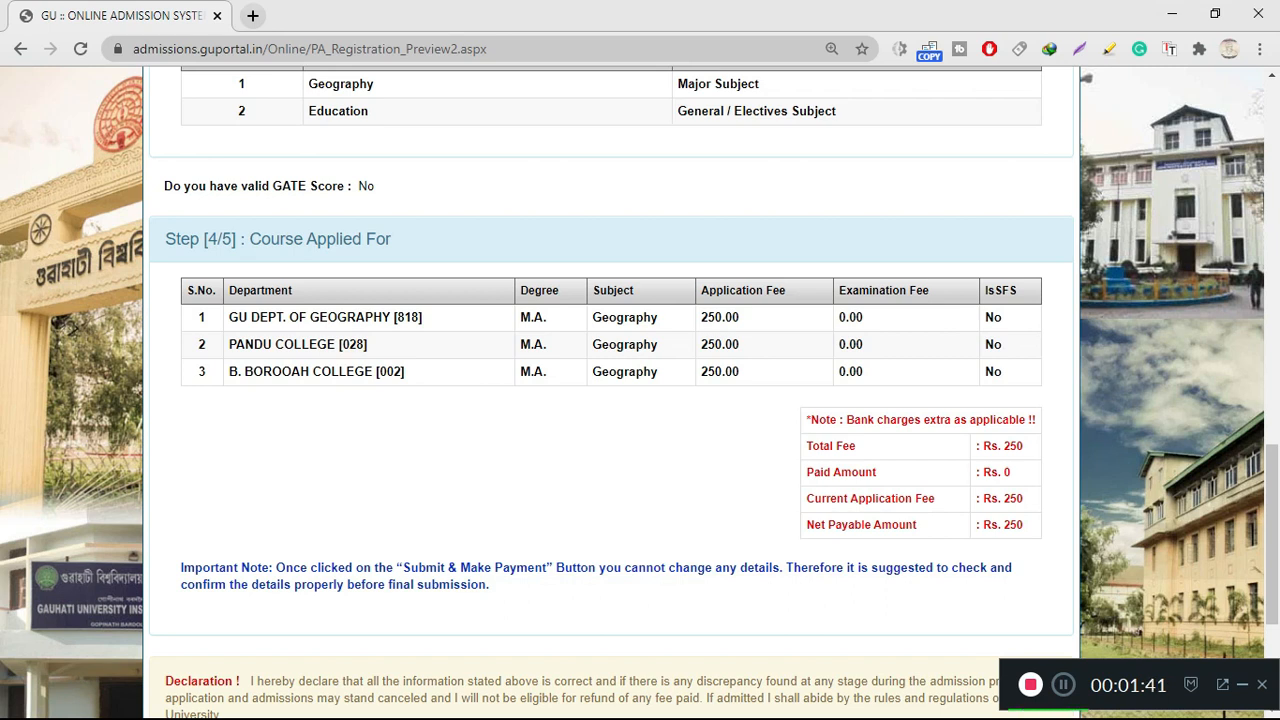
scroll(611, 360, down, 3)
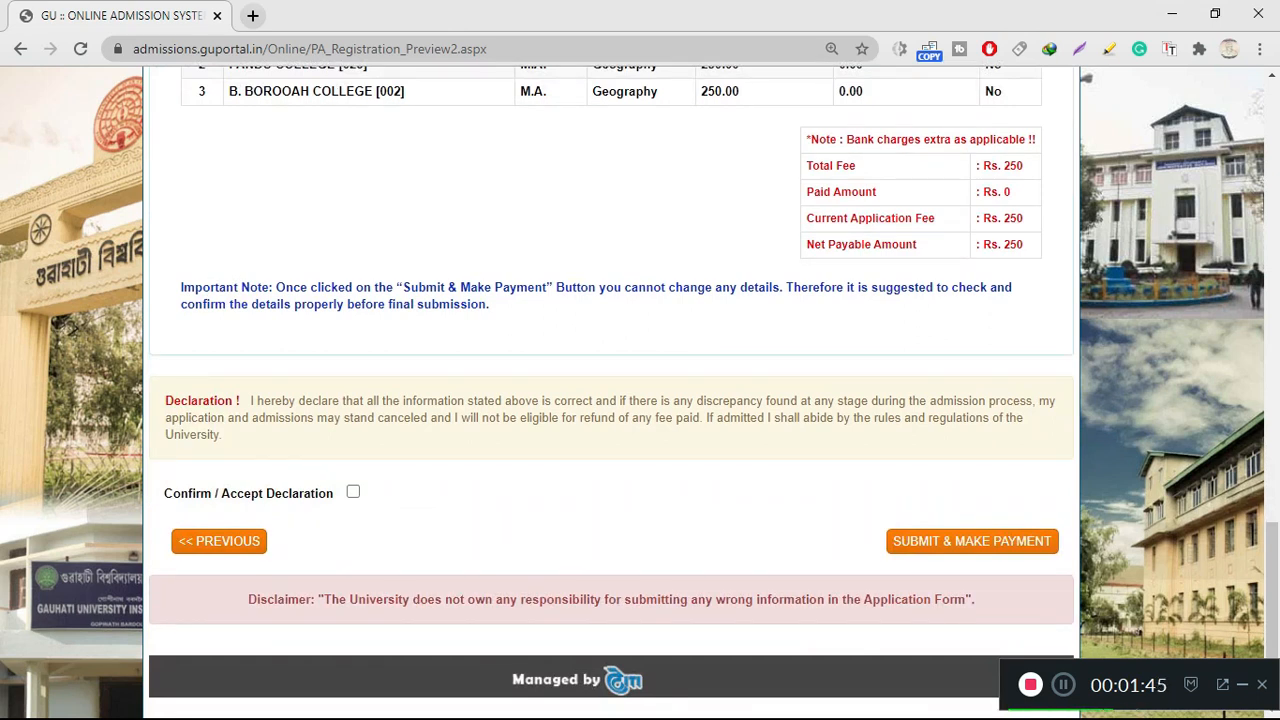
click(353, 492)
Submit the application for payment and continue to the Rs. 250 online payment gateway
scroll(611, 392, up, 8)
scroll(611, 392, down, 8)
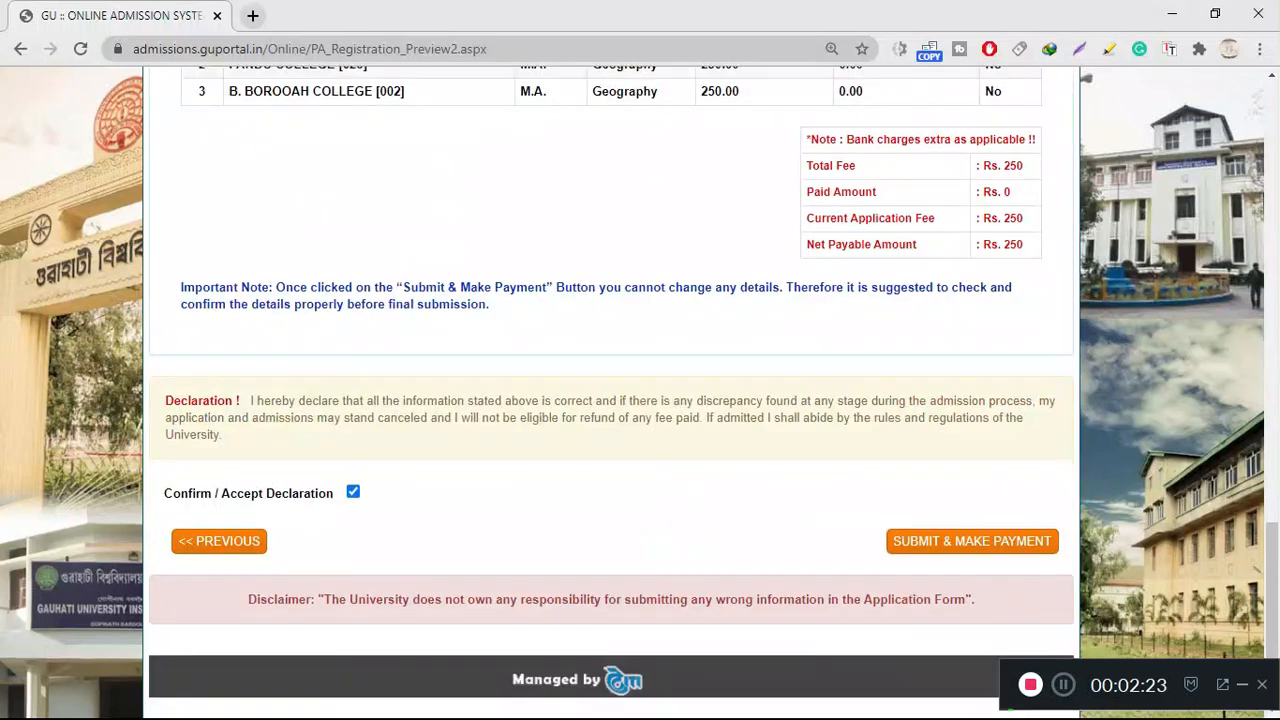
click(972, 541)
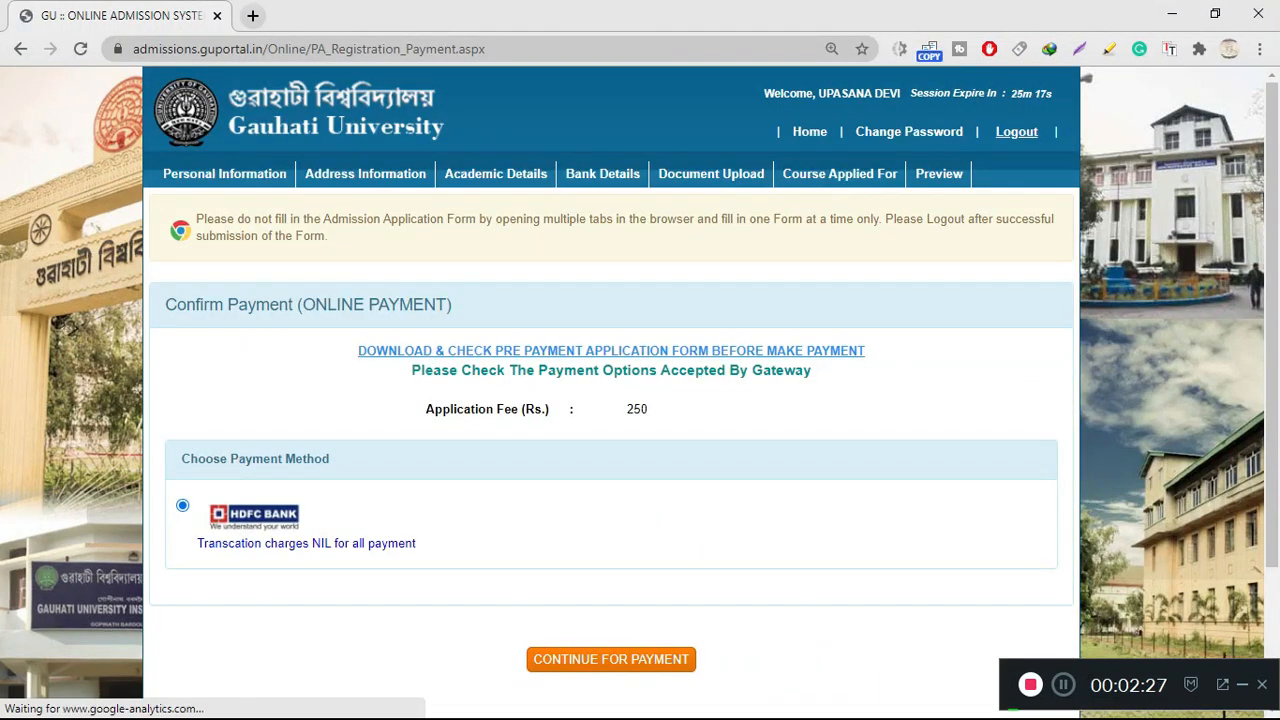
scroll(611, 392, down, 2)
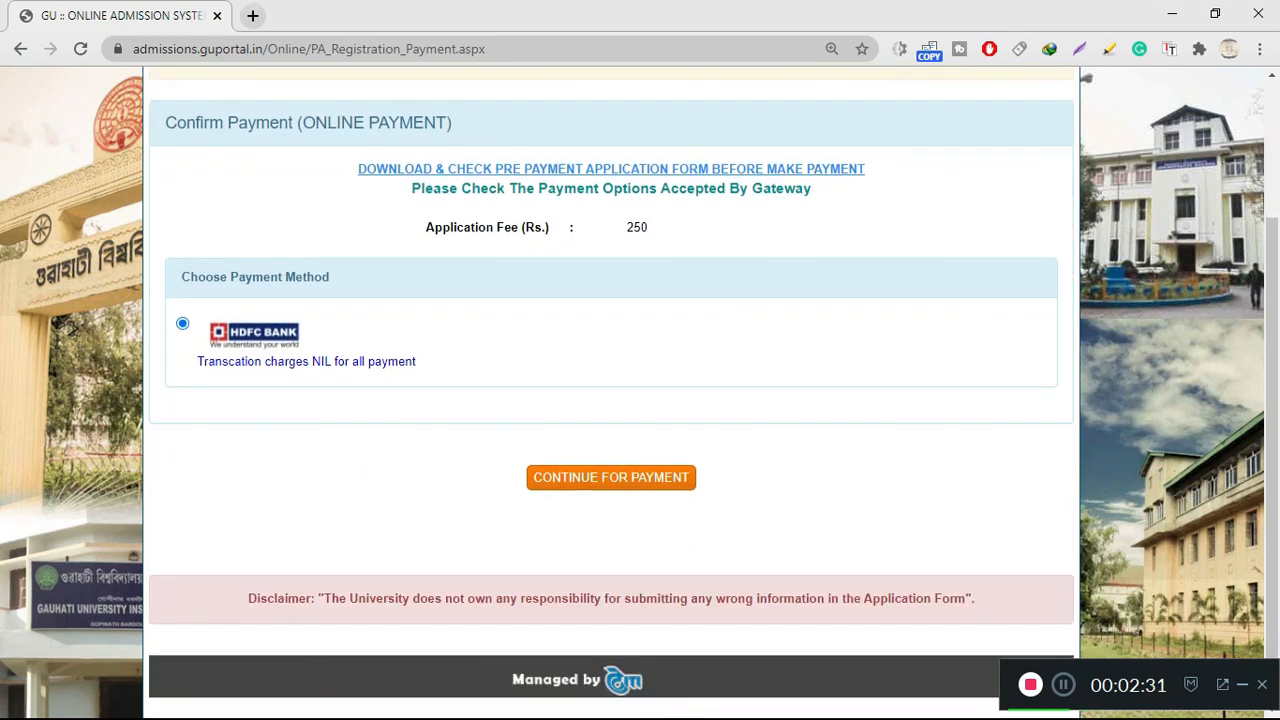
click(611, 478)
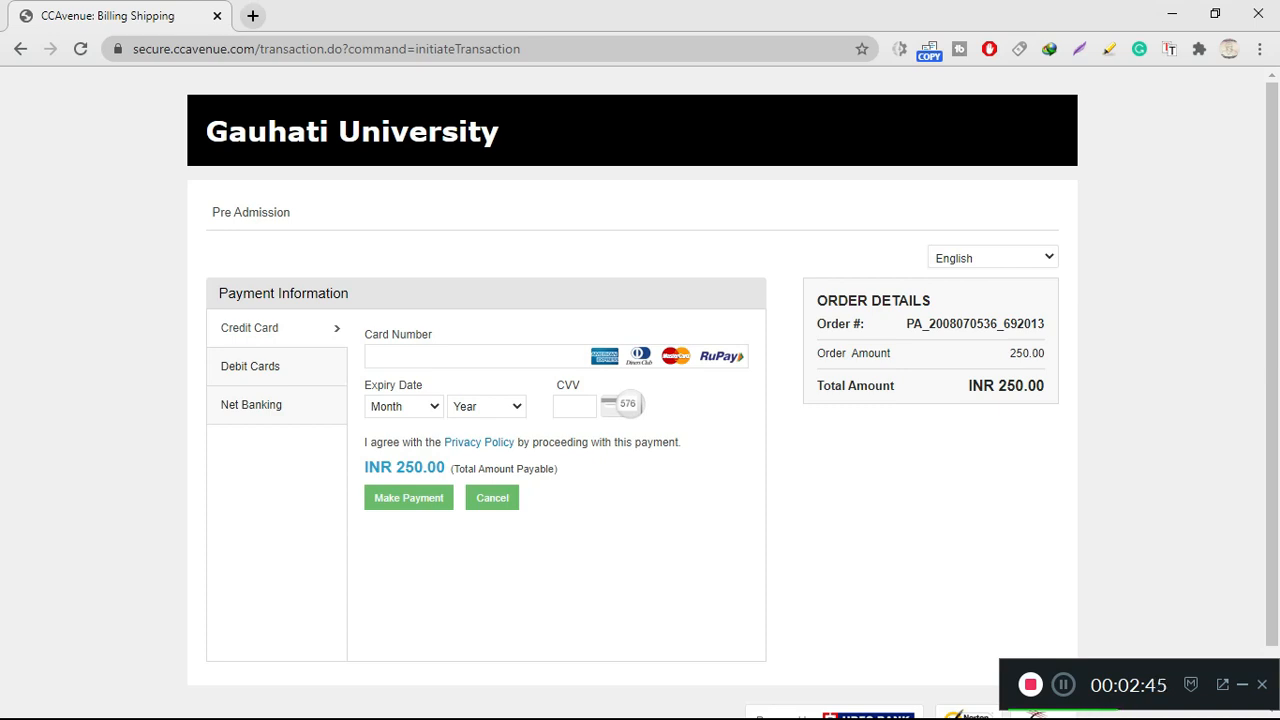
Choose Debit Cards as the payment method on the CCAvenue page
click(250, 367)
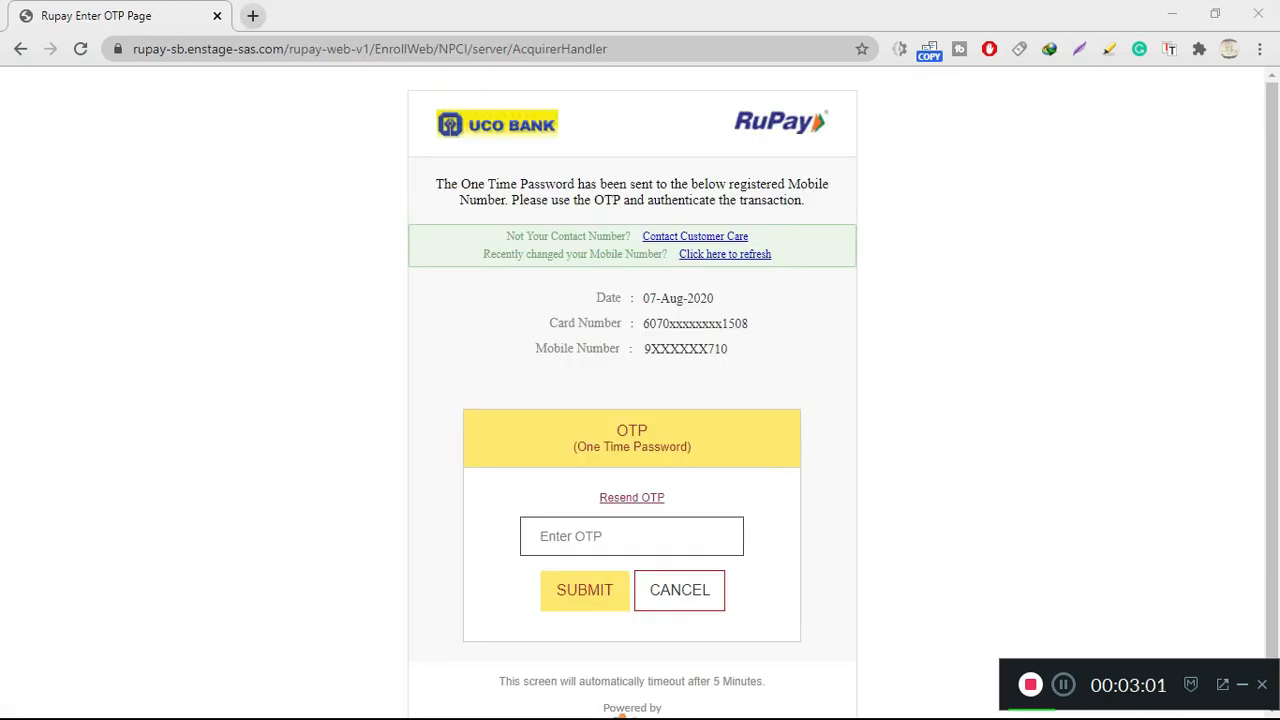
Enter the SMS one-time password on the RuPay page and submit it
click(631, 536)
text(4)
text(•)
text(••)
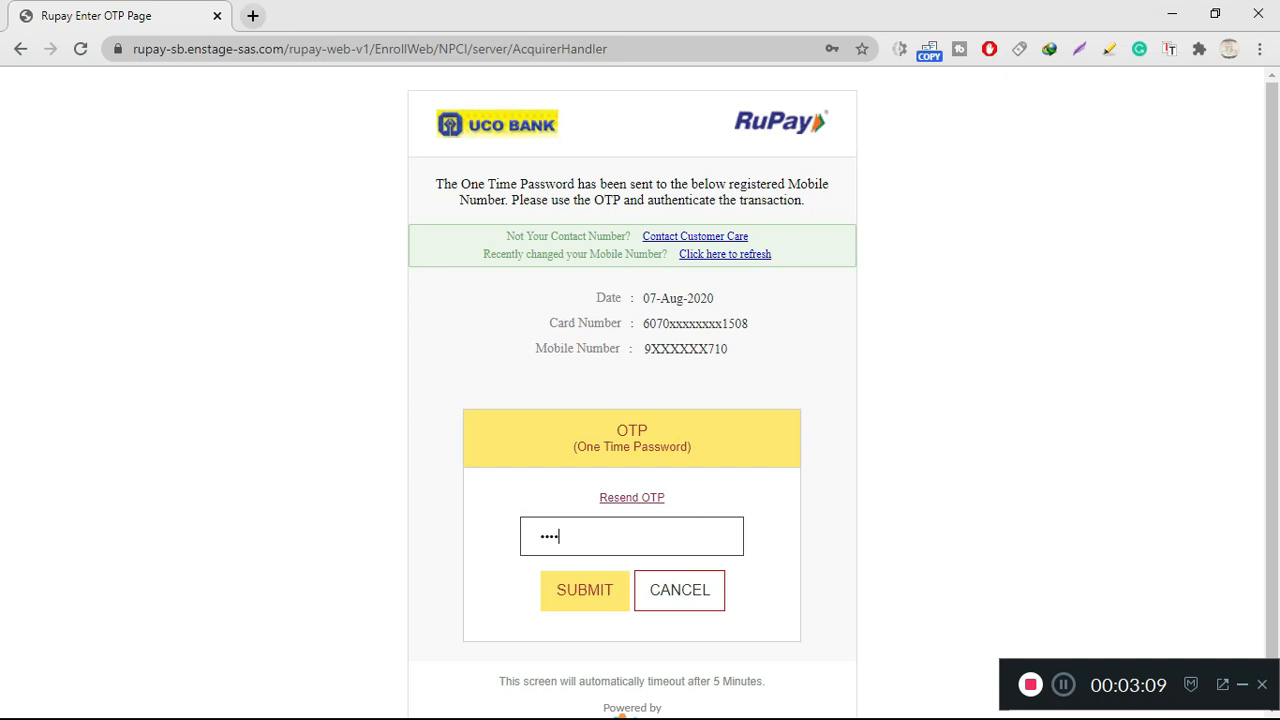
text(••)
key(Tab)
key(Return)
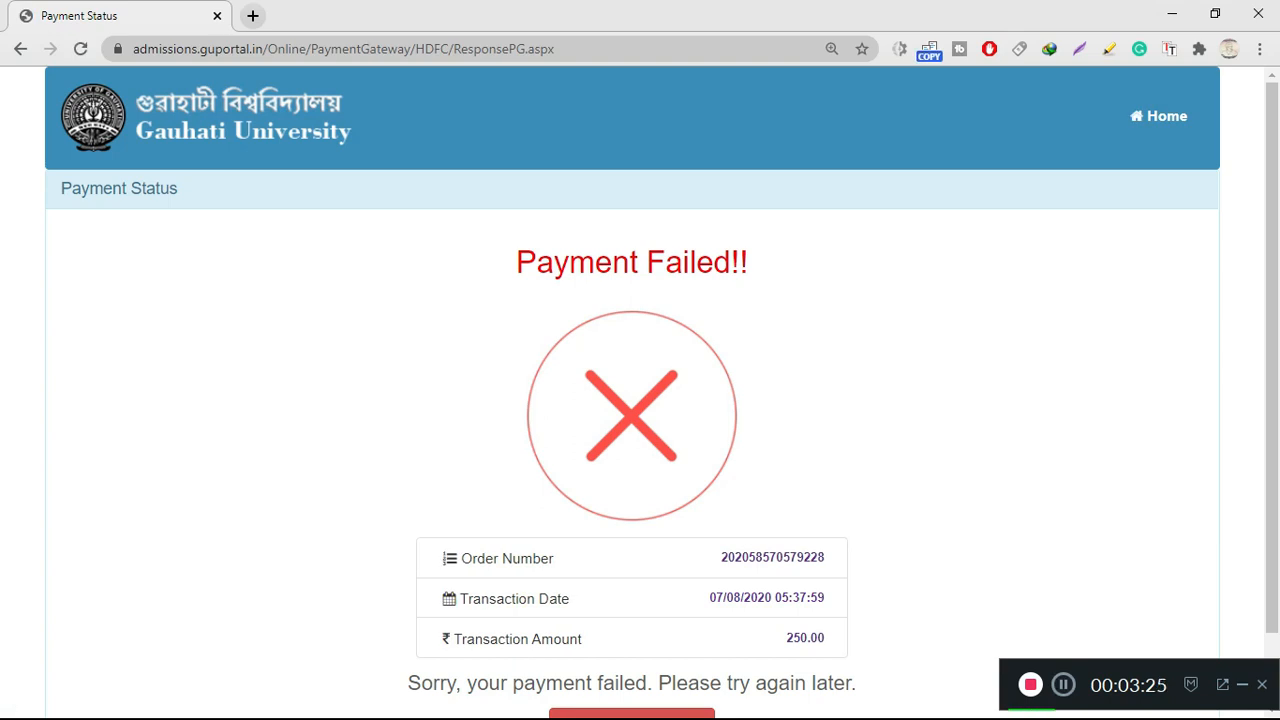
Leave the failed Payment Status page for the prefilled login page and select the 9 + 4 captcha field
scroll(631, 640, down, 1)
click(631, 643)
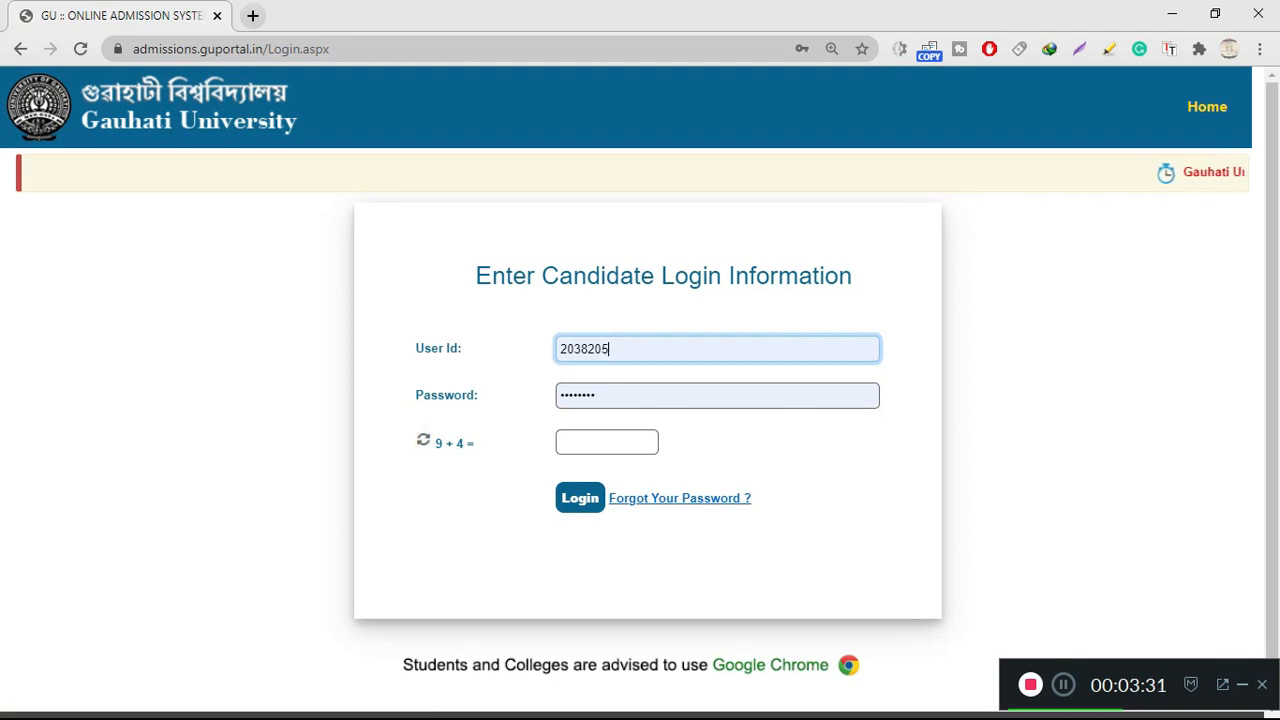
click(608, 442)
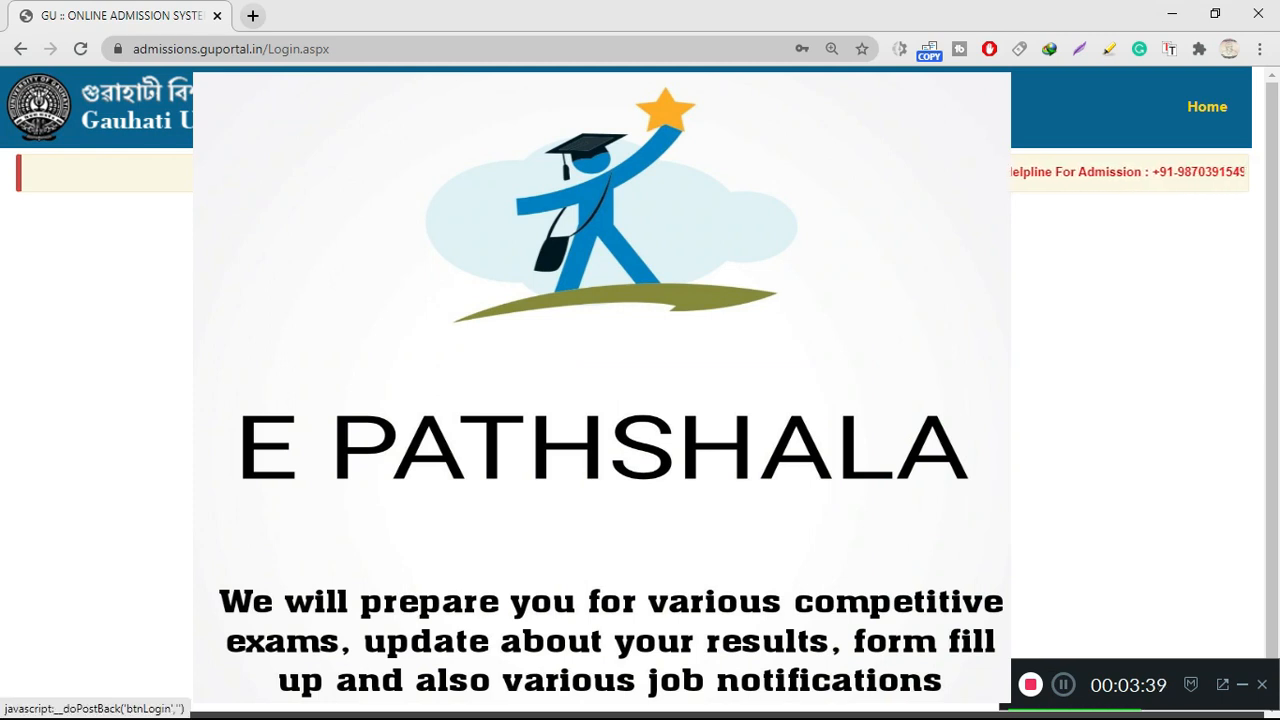
Log back in to the candidate account
click(620, 480)
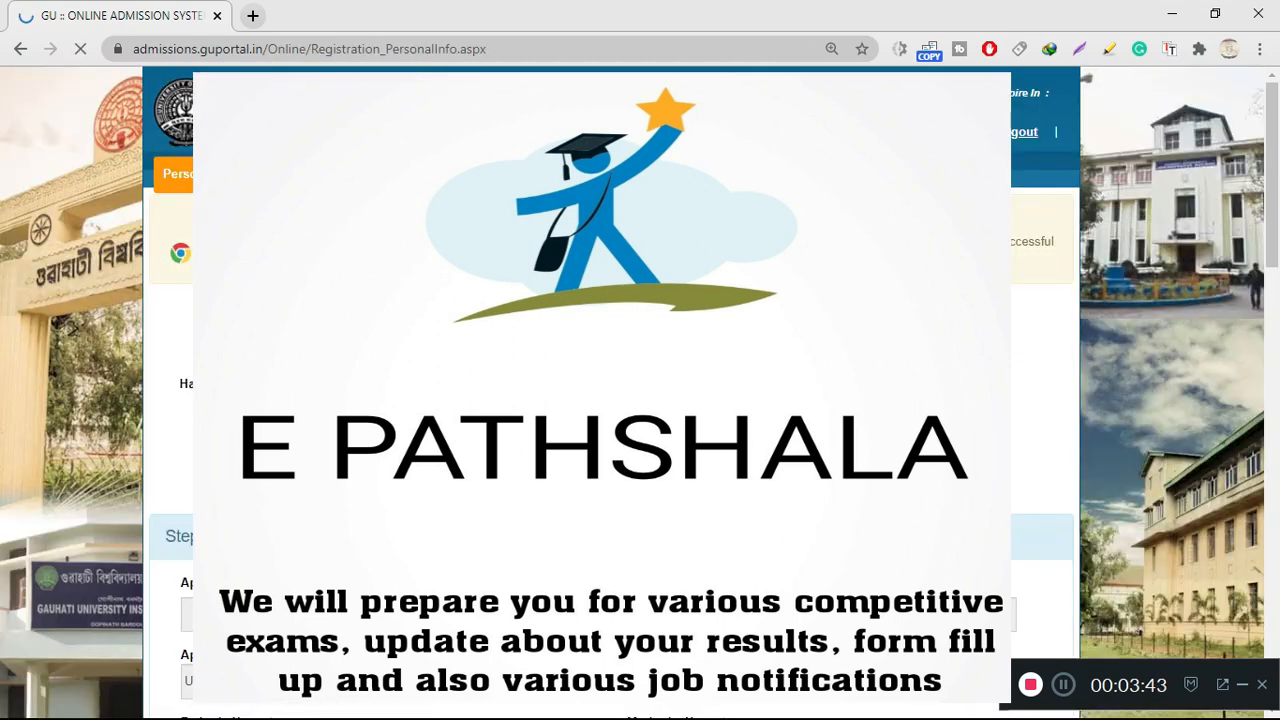
scroll(610, 400, down, 15)
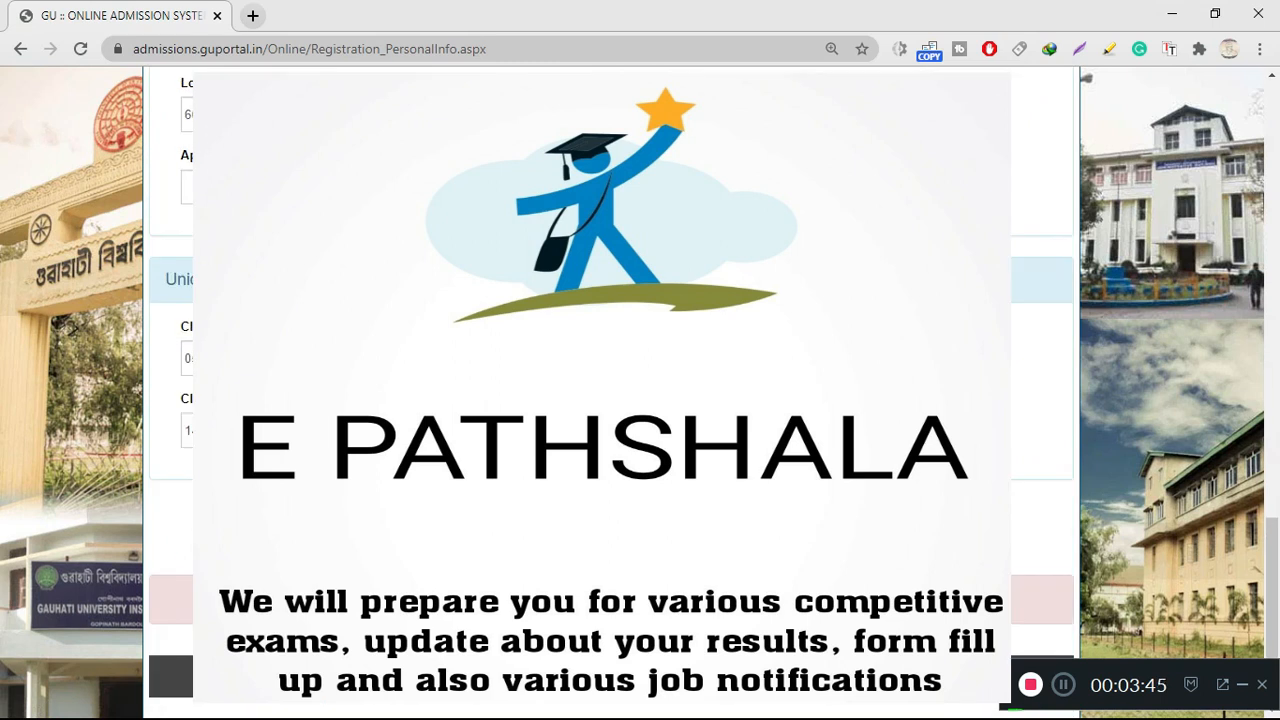
scroll(610, 400, up, 14)
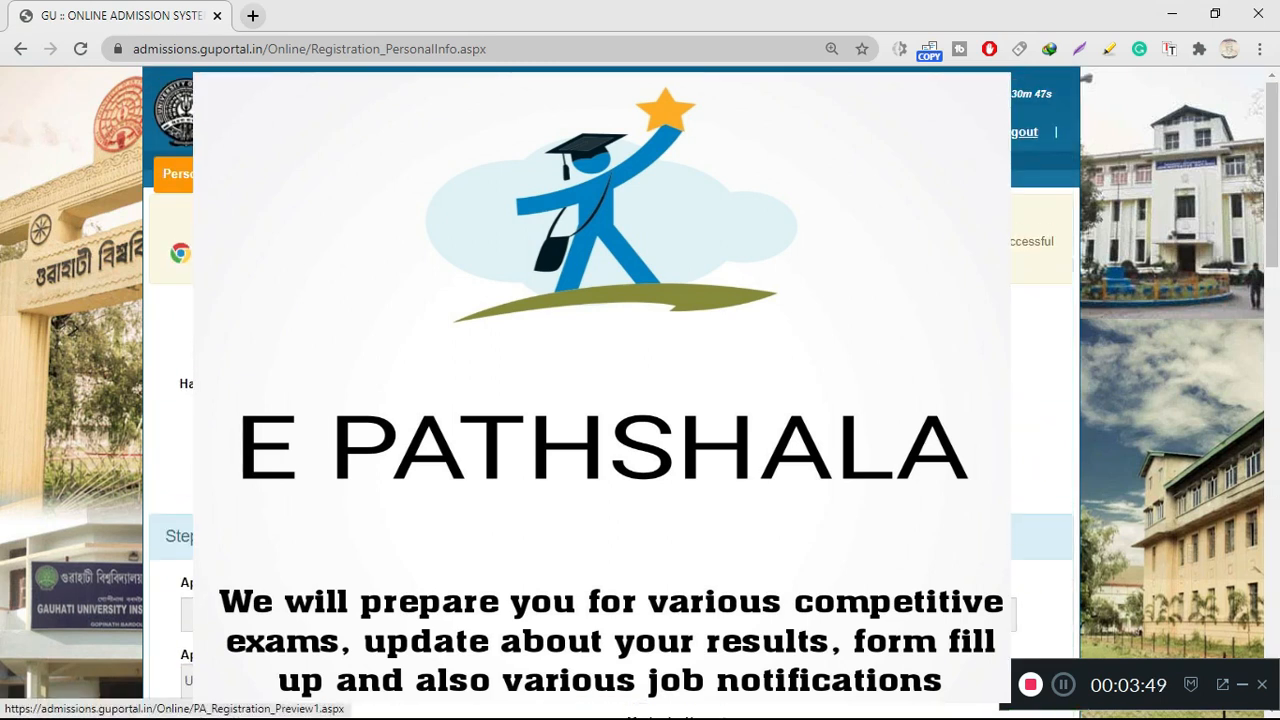
Open the application Preview and scroll to the fee summary showing Rs. 250 paid, Rs. 0 payable
click(600, 174)
scroll(610, 400, down, 11)
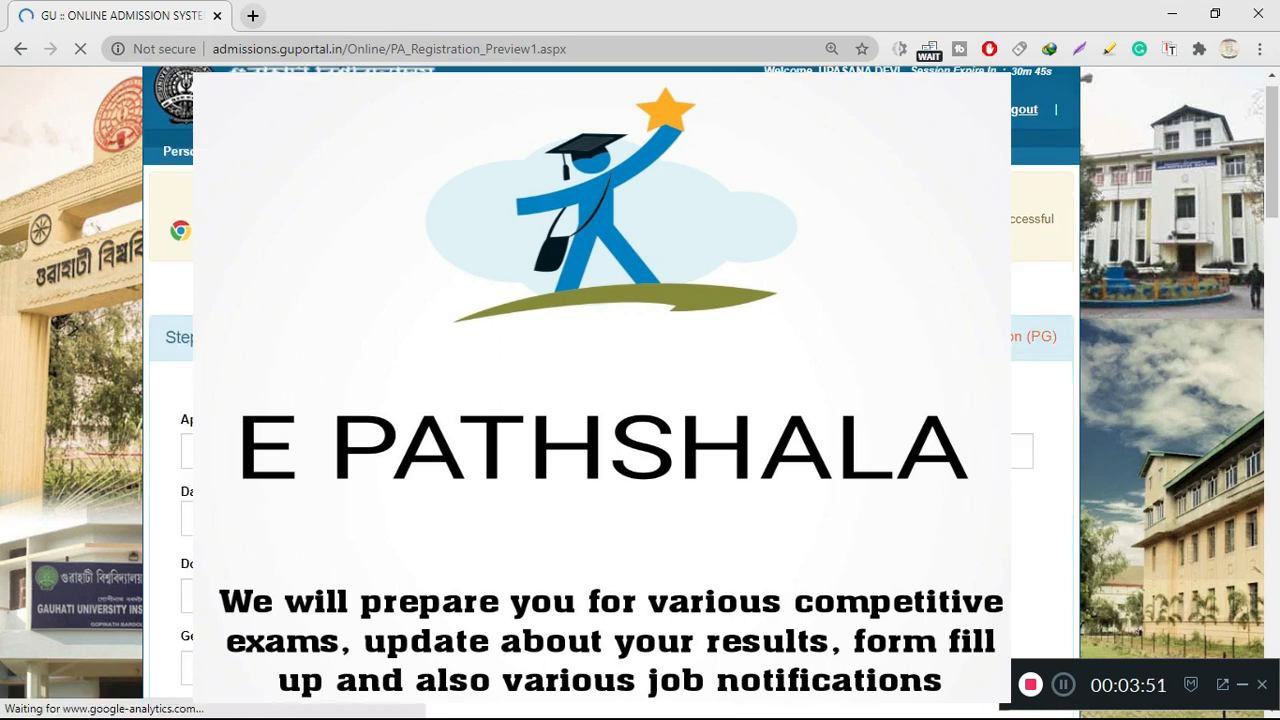
scroll(610, 400, down, 8)
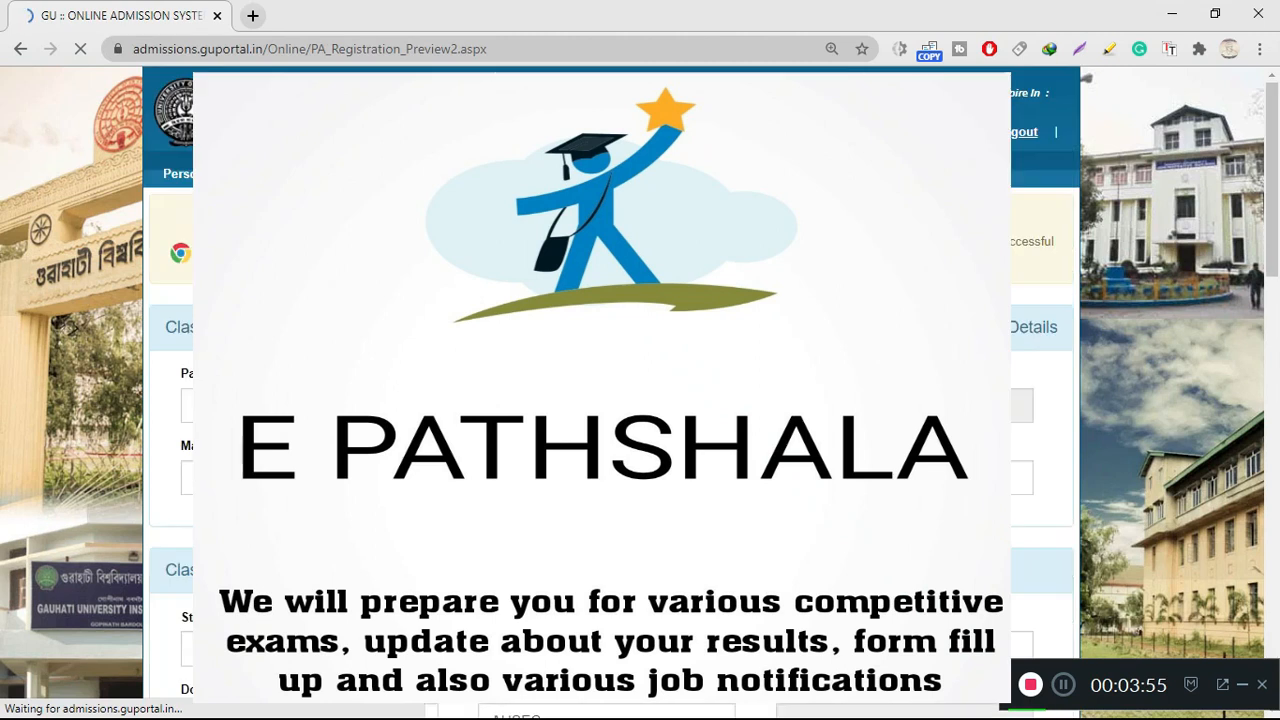
scroll(610, 400, down, 10)
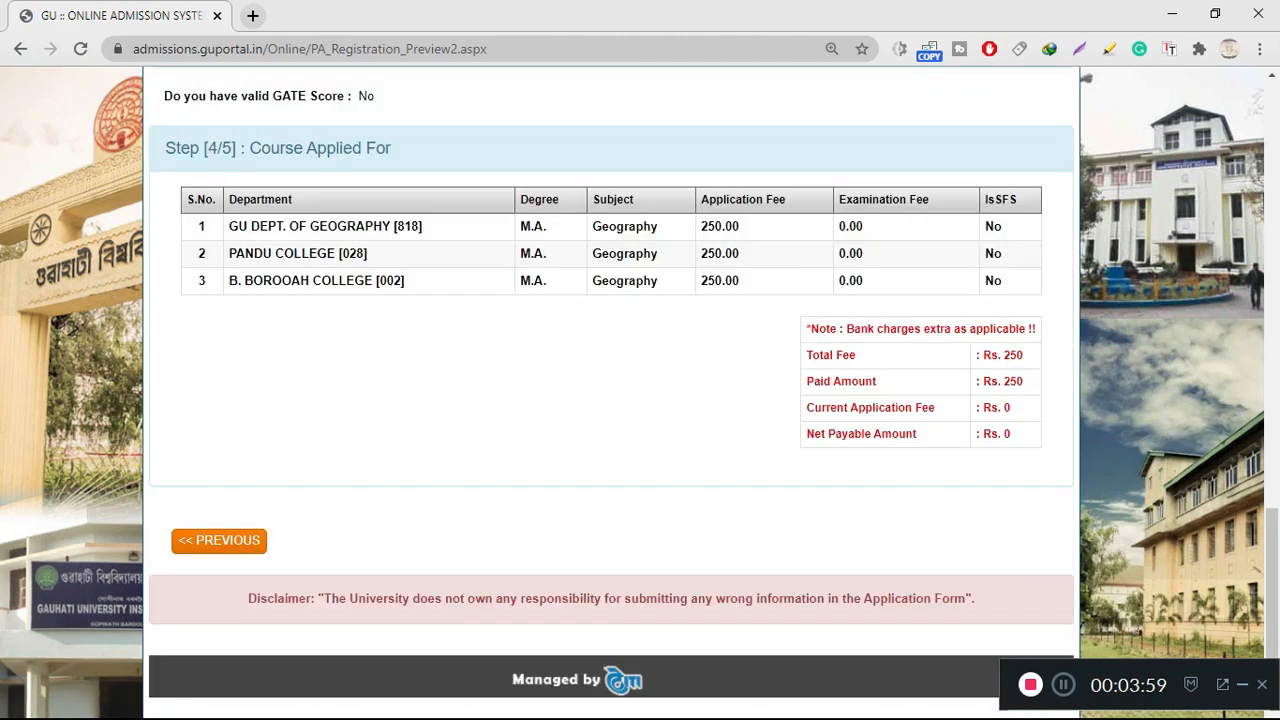
scroll(610, 400, up, 5)
scroll(610, 400, down, 5)
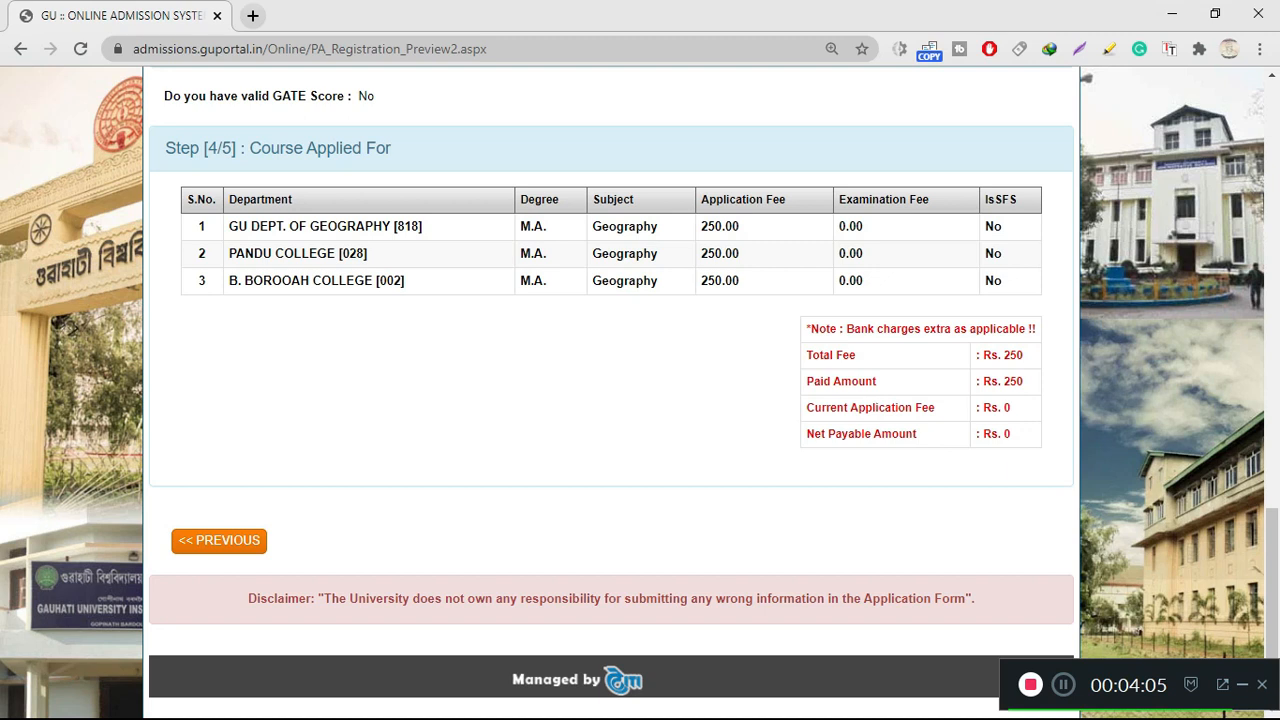
scroll(610, 400, up, 1)
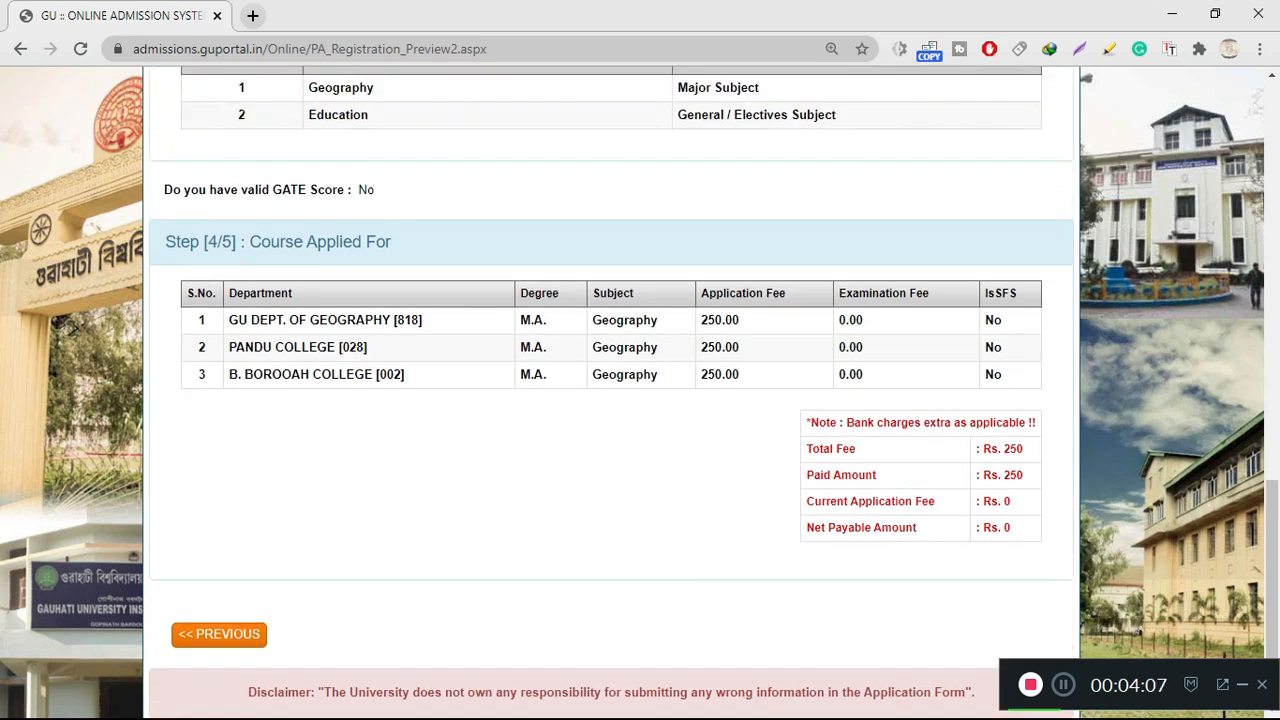
scroll(840, 475, up, 7)
scroll(900, 380, down, 7)
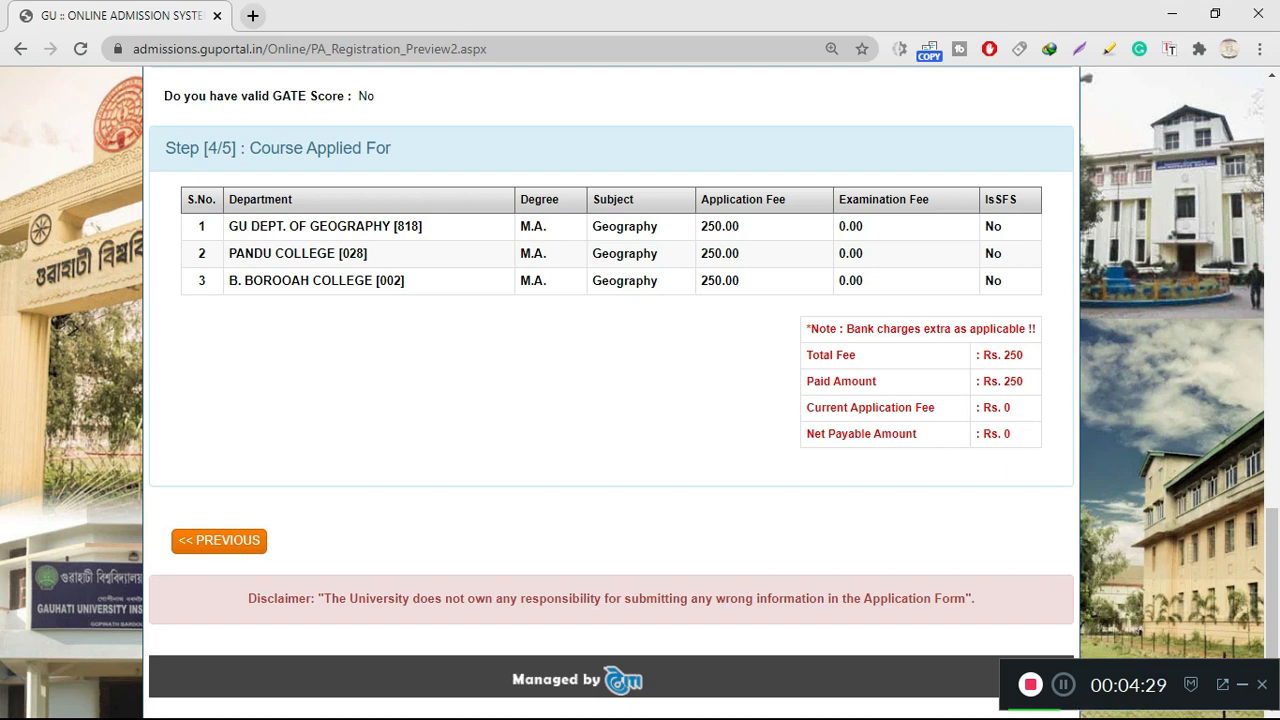
scroll(610, 400, up, 15)
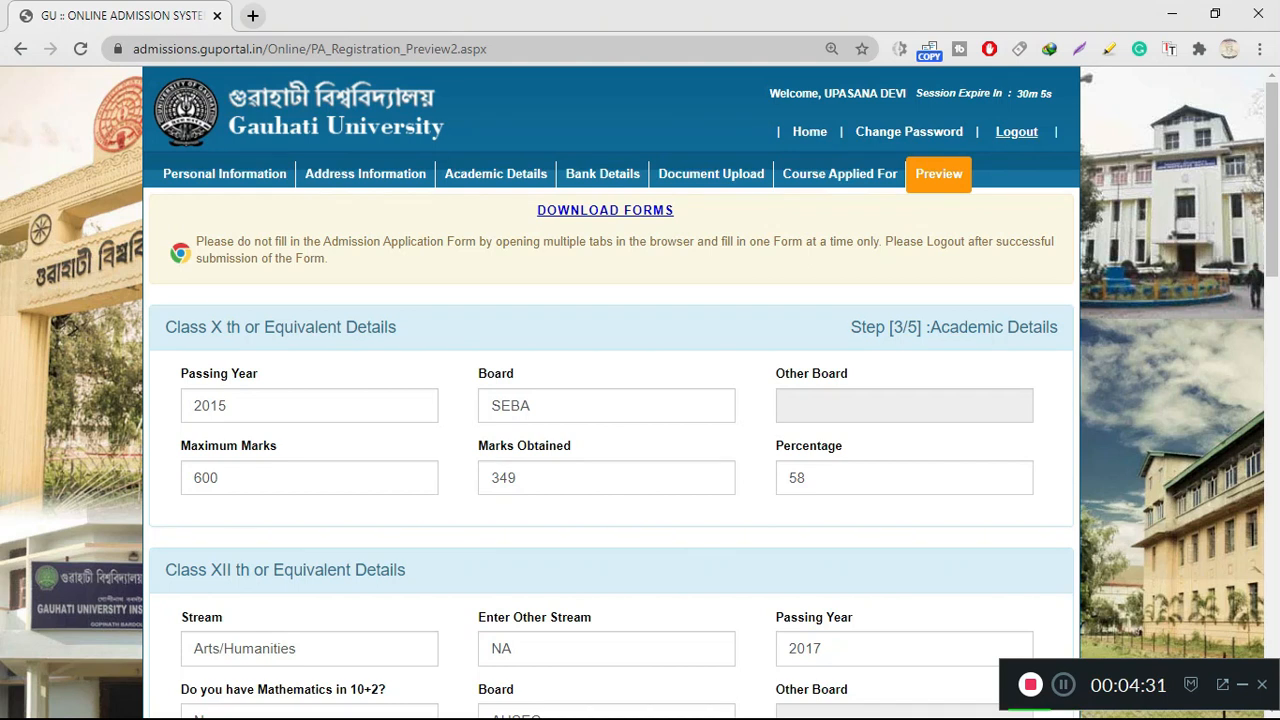